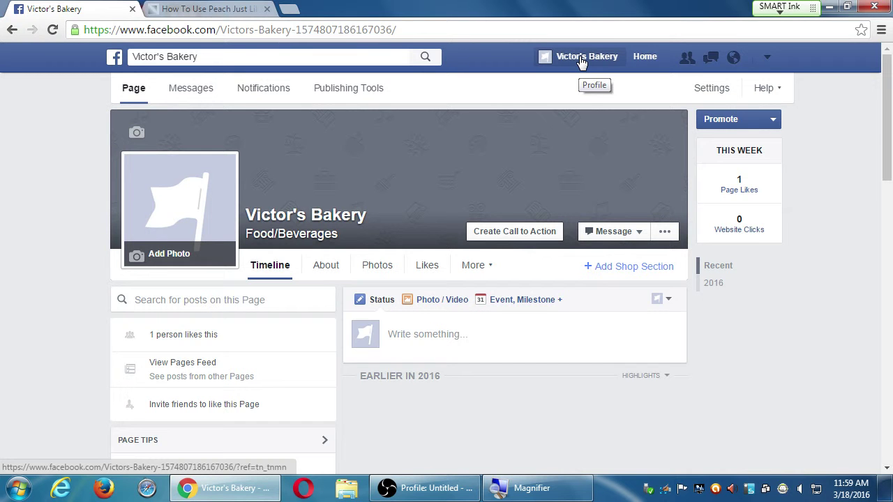
# - Review the photo and video posting options in the page's composer, and return to the status composer
pyautogui.press('super+plus')
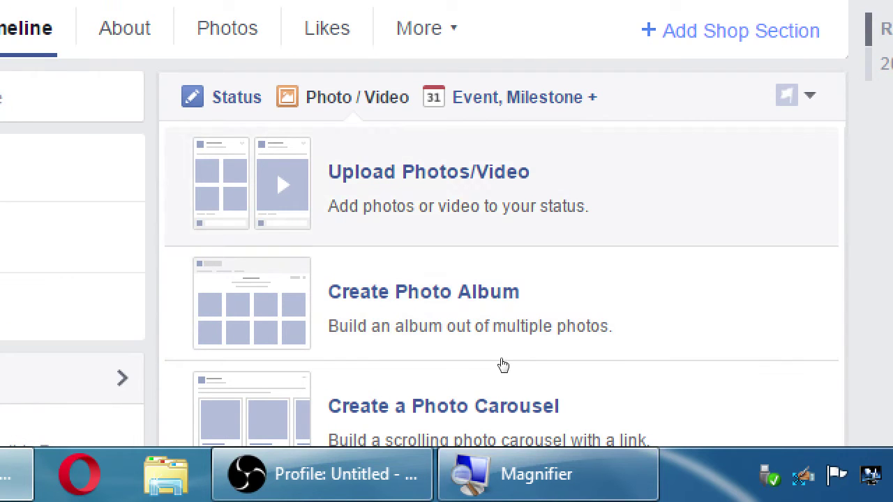
pyautogui.scroll(-3, 514, 349)
pyautogui.scroll(3, 510, 414)
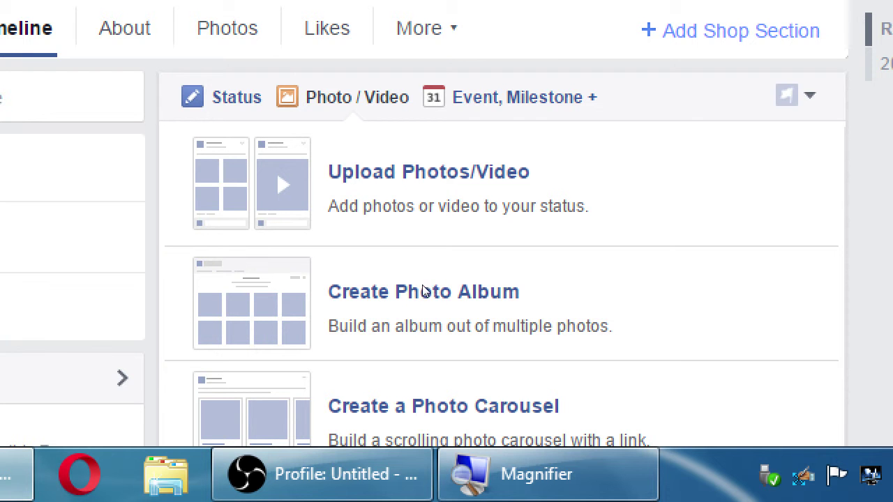
pyautogui.click(374, 298)
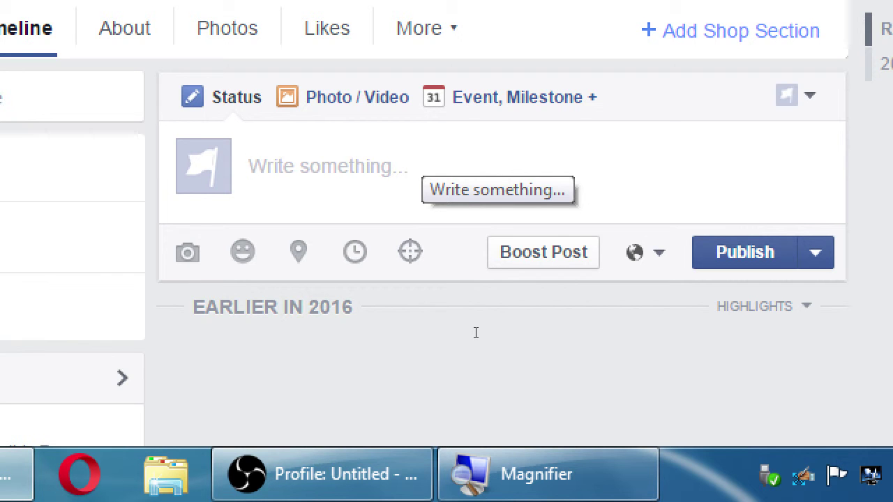
# - Show the event, milestone and note post types in the page's composer and look through them
pyautogui.hotkey('shift', 'Tab')
pyautogui.press('Return')
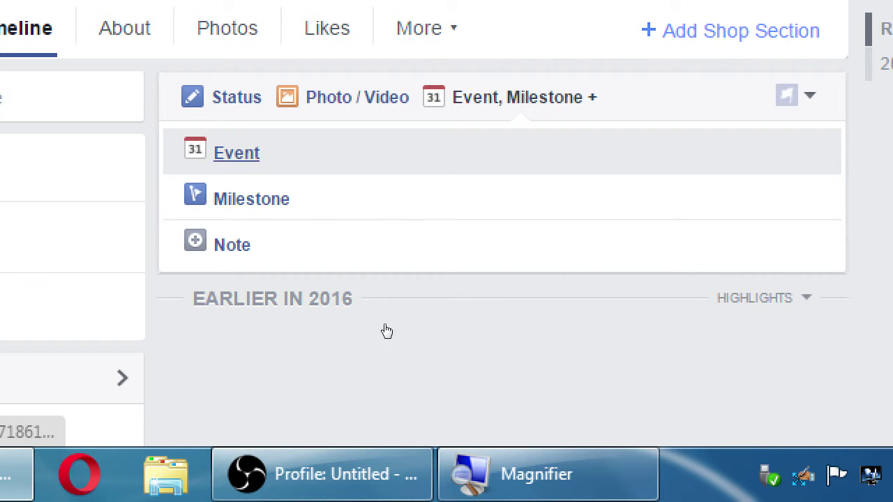
pyautogui.press('Down')
pyautogui.press('Down')
pyautogui.press('Up')
pyautogui.press('Up')
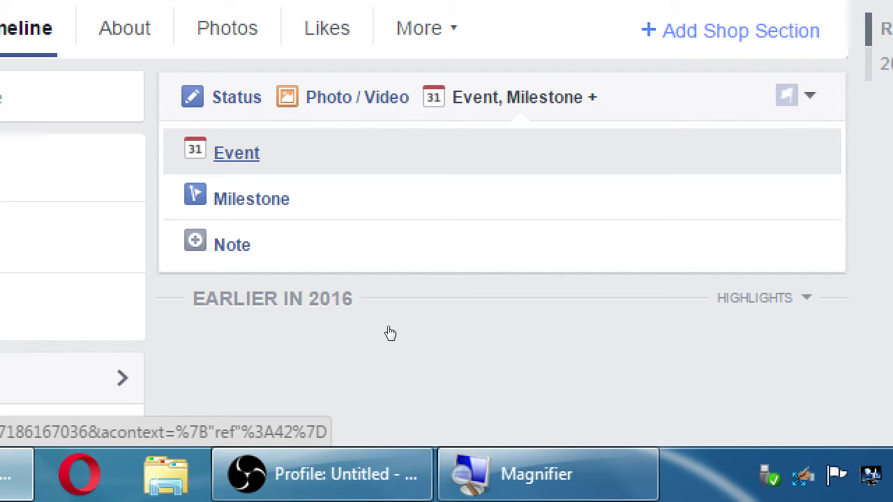
# - Open a new event for the page and review the fields of its form
pyautogui.press('Return')
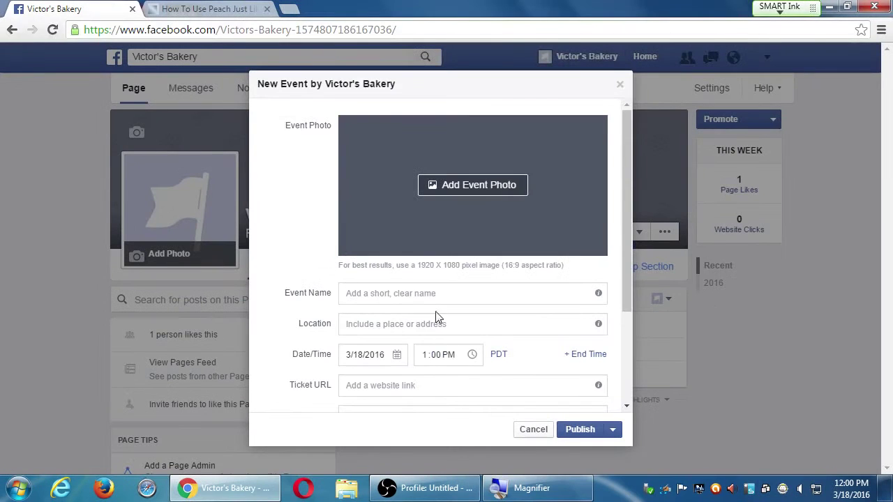
pyautogui.scroll(-2, 323, 140)
pyautogui.scroll(2, 429, 298)
pyautogui.scroll(-1, 538, 279)
pyautogui.scroll(-3, 435, 304)
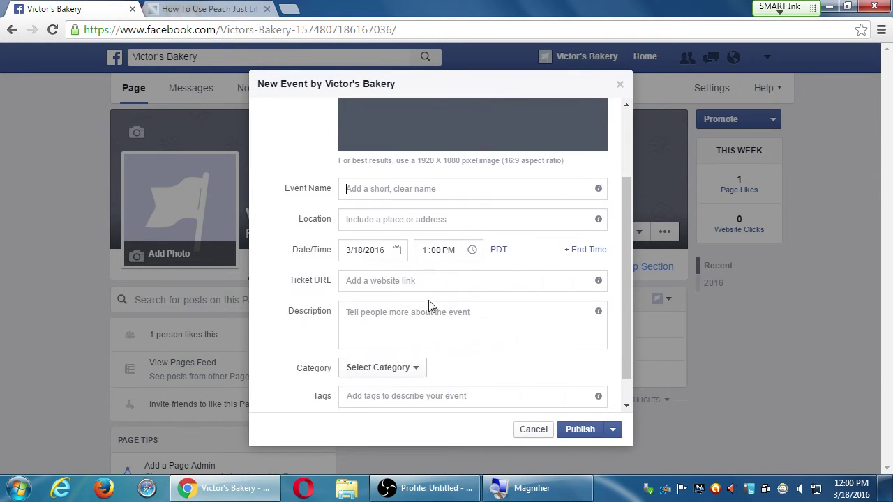
pyautogui.scroll(-1, 414, 356)
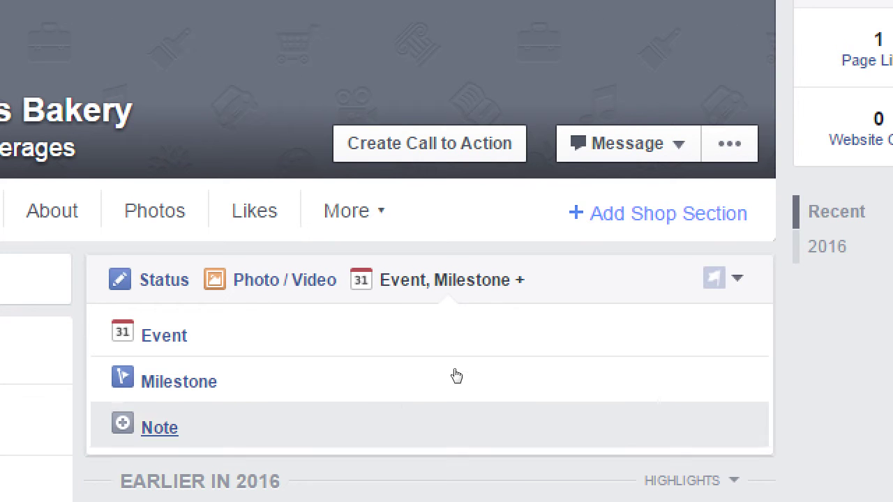
# - Open a new milestone to view its title, location, date and story fields, and cancel it
pyautogui.click(401, 358)
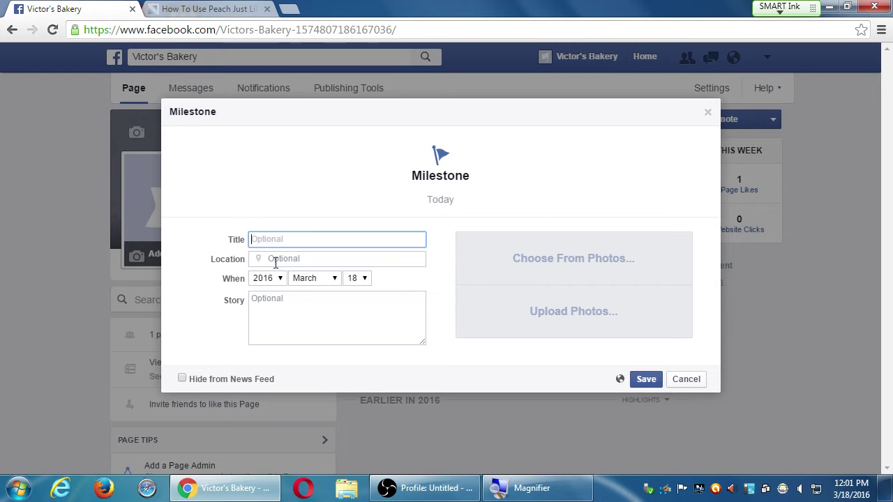
pyautogui.click(286, 305)
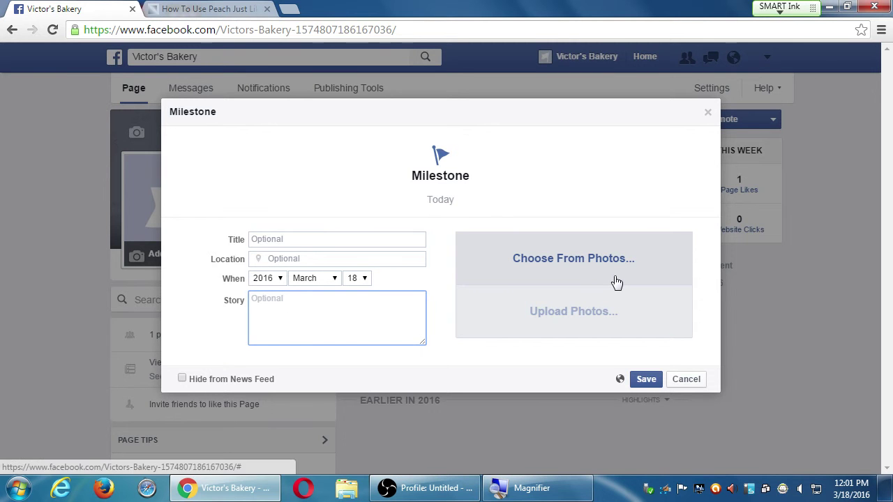
pyautogui.click(692, 385)
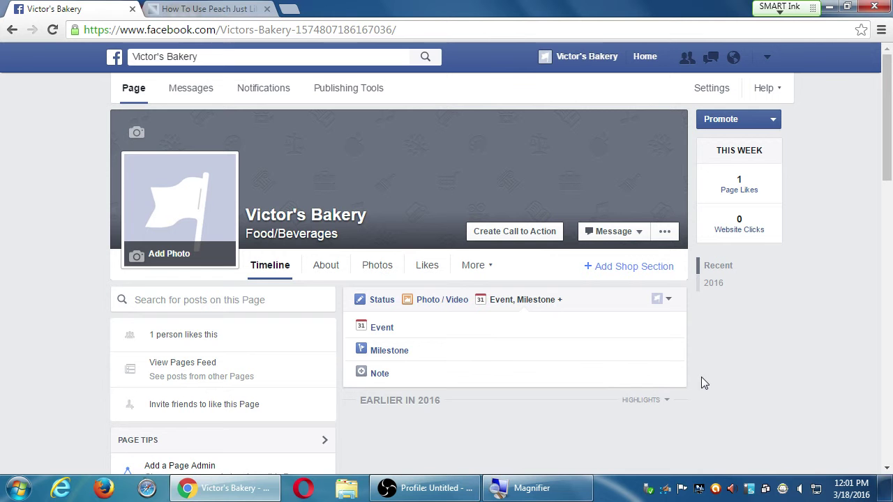
# - Start a new milestone, search its location for "balboa" and choose Balboa Park Station
pyautogui.click(410, 356)
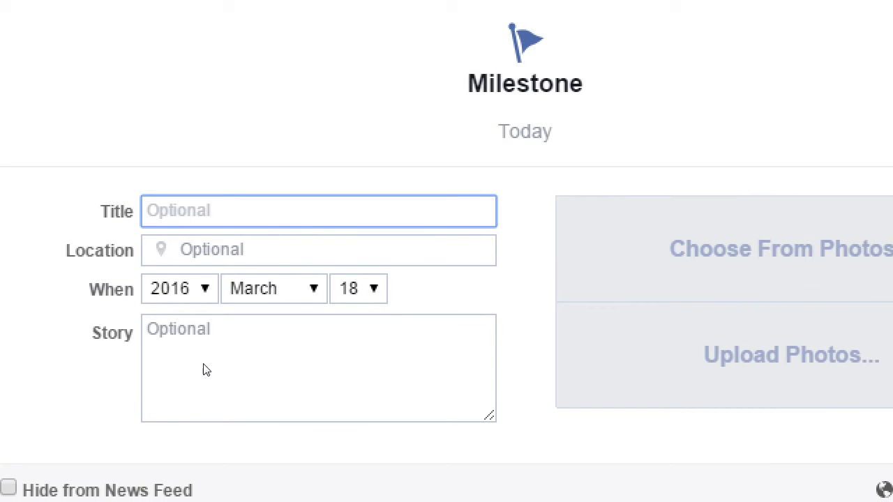
pyautogui.click(236, 233)
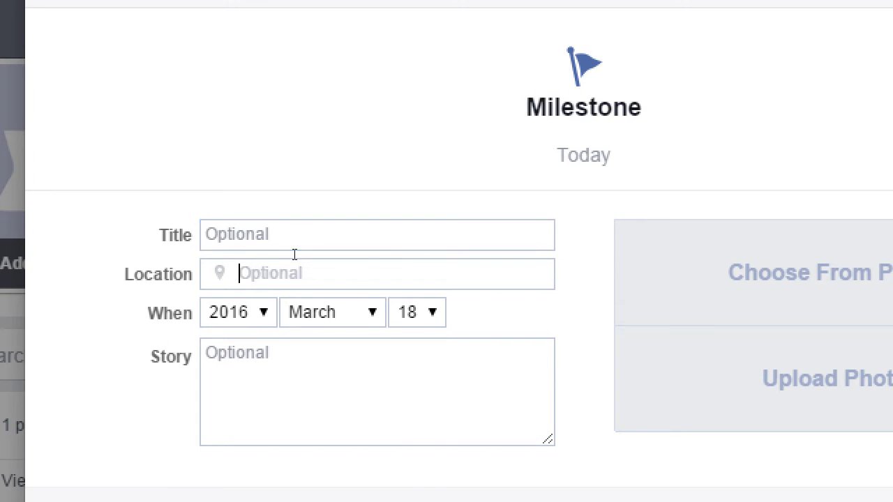
pyautogui.write('balboa')
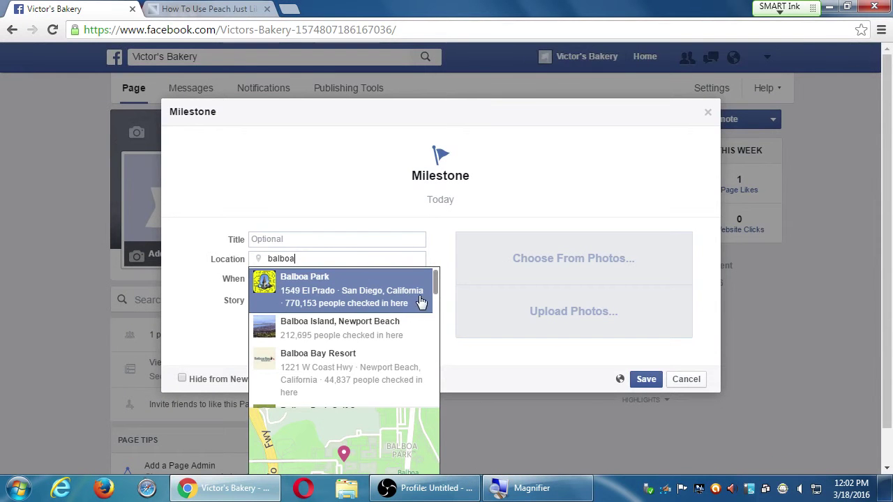
pyautogui.moveTo(436, 283); pyautogui.dragTo(429, 322)
pyautogui.scroll(-3, 429, 323)
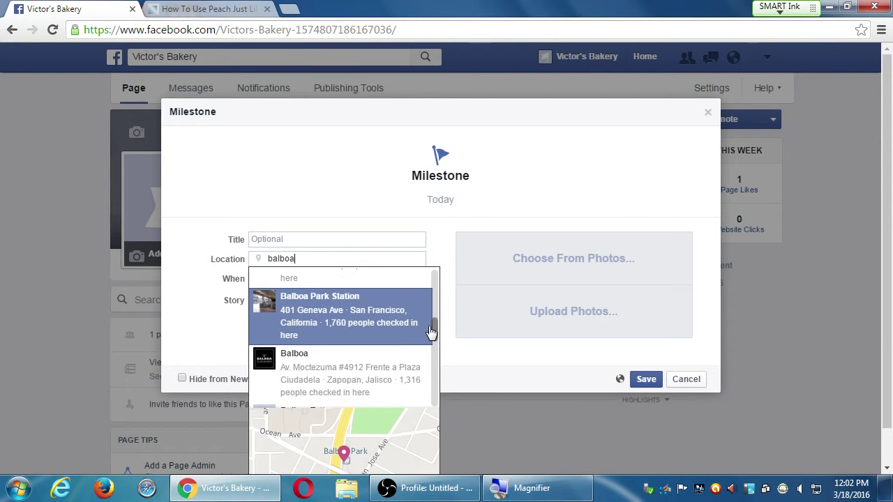
pyautogui.click(431, 319)
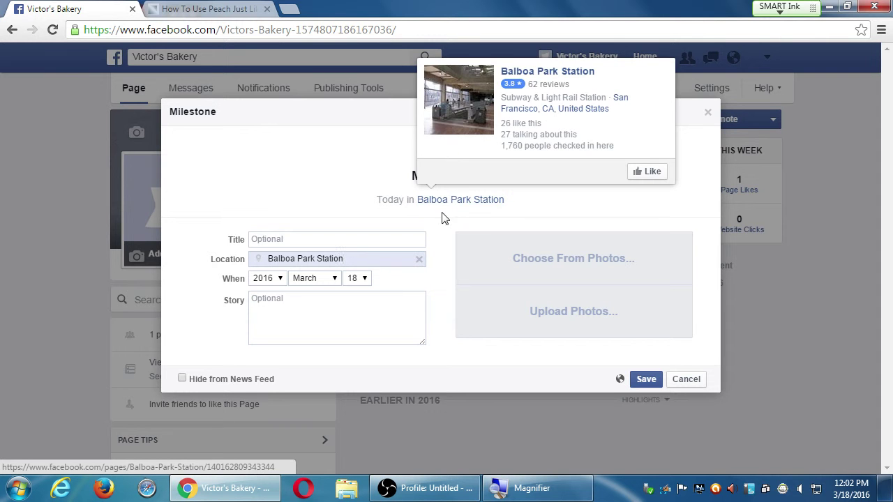
# - Remove the location from the milestone and cancel the milestone without saving it
pyautogui.click(418, 262)
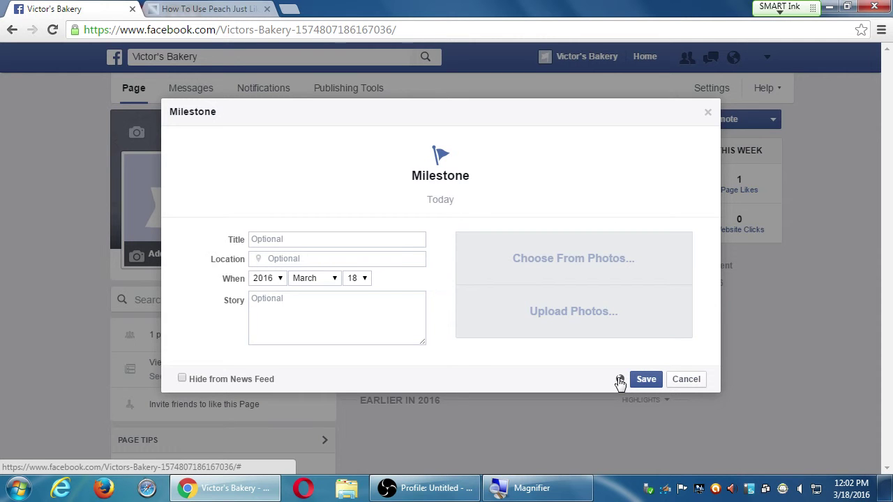
pyautogui.click(182, 378)
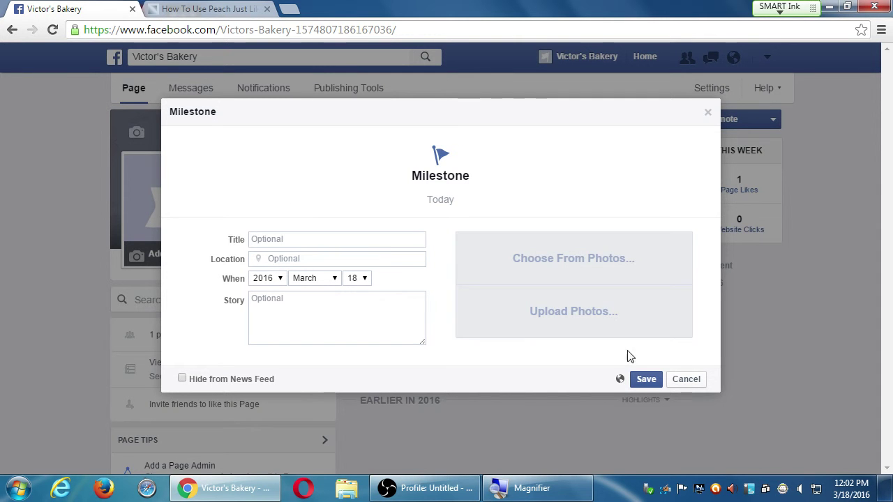
pyautogui.click(671, 379)
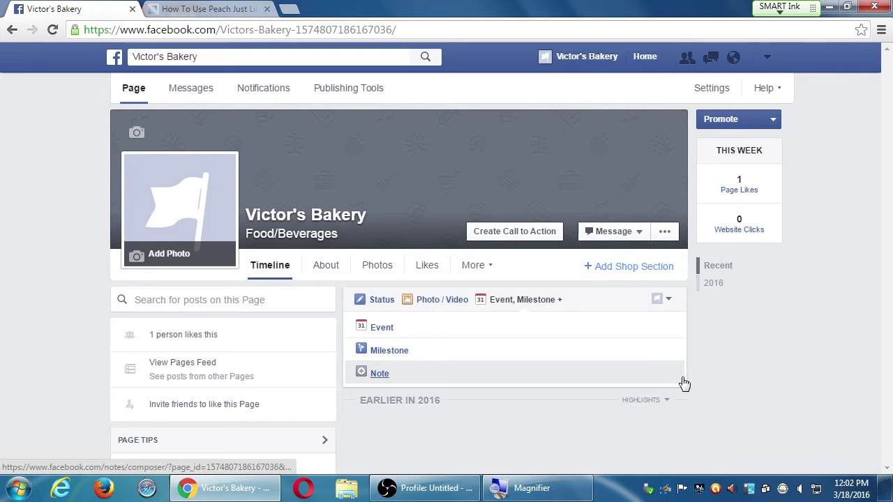
# - Start a new note and enter "dsffdsfdsaasfd" in its body as a code block
pyautogui.click(381, 374)
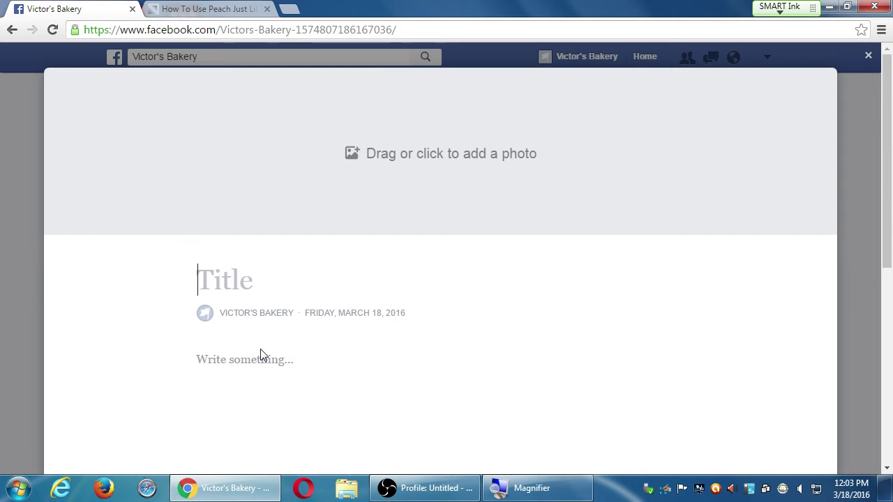
pyautogui.scroll(-5, 269, 303)
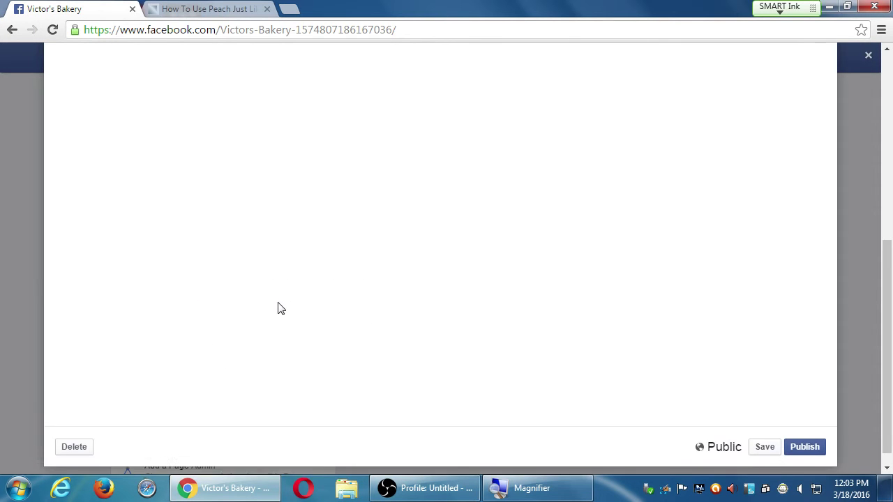
pyautogui.scroll(5, 277, 308)
pyautogui.click(289, 360)
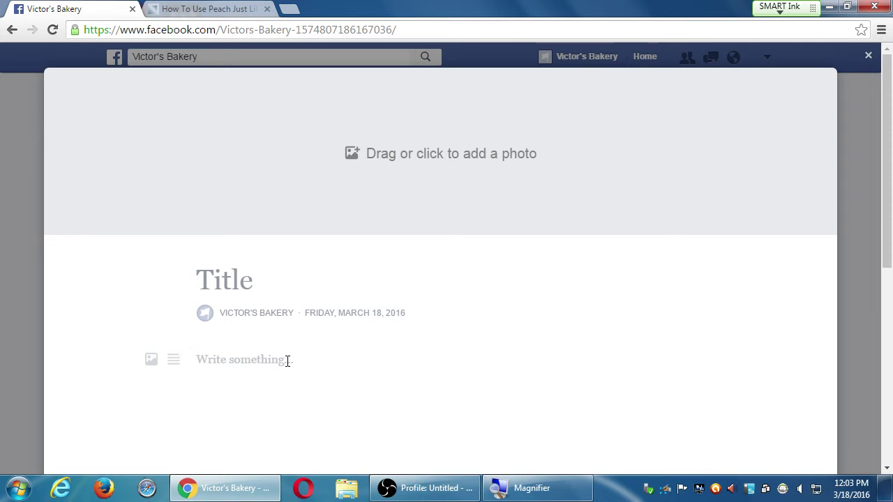
pyautogui.moveTo(178, 371)
pyautogui.click(238, 325)
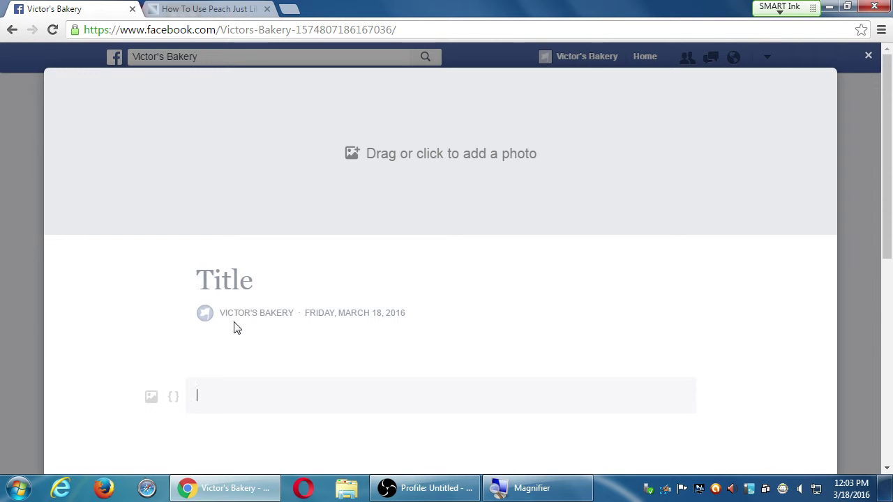
pyautogui.write('dsffdsfdsaasfd')
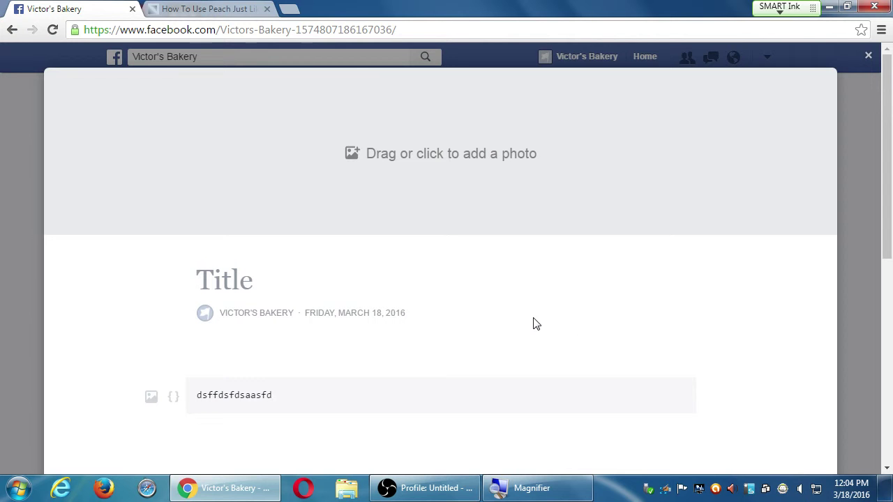
# - Delete the draft note that contains the code block and return to the page
pyautogui.scroll(-3, 749, 310)
pyautogui.scroll(-5, 748, 310)
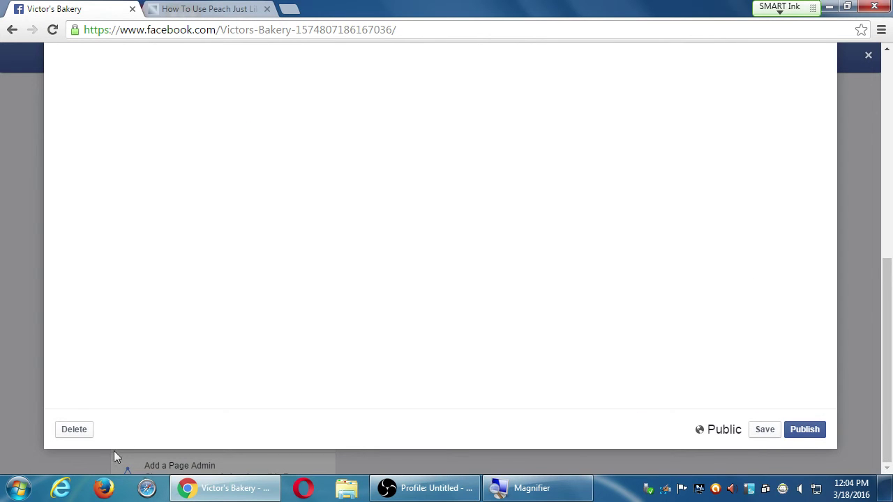
pyautogui.click(84, 430)
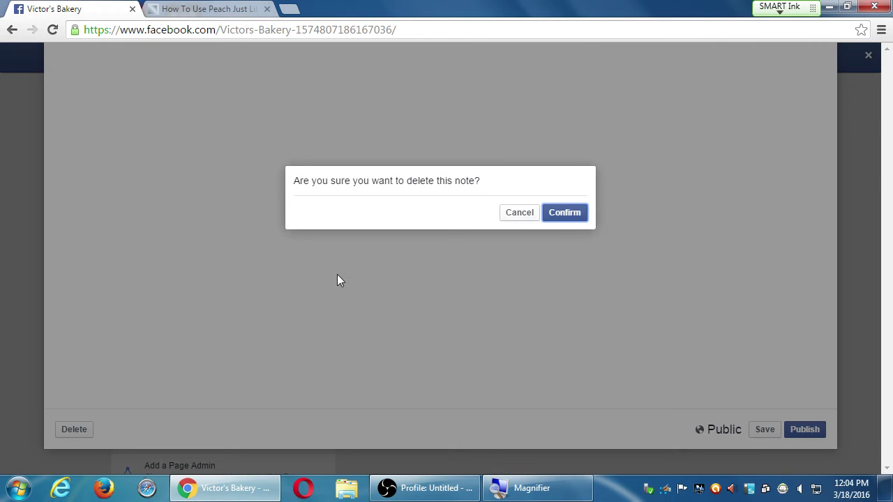
pyautogui.click(558, 218)
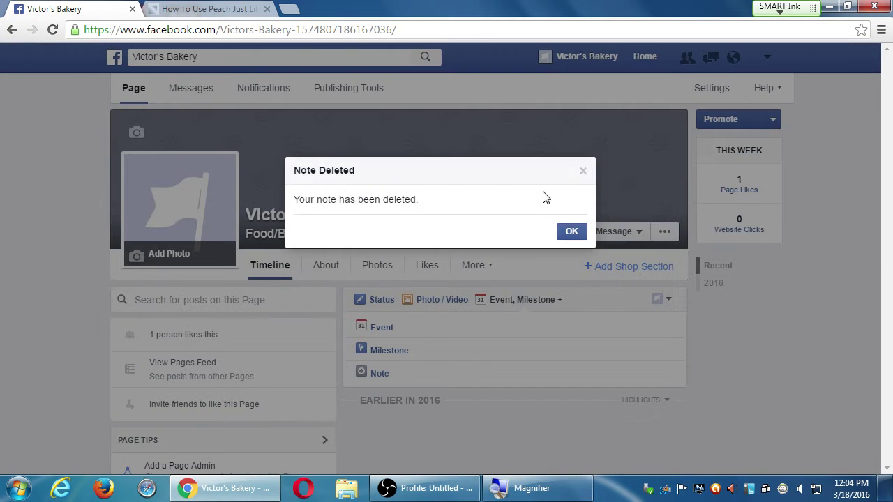
pyautogui.click(571, 231)
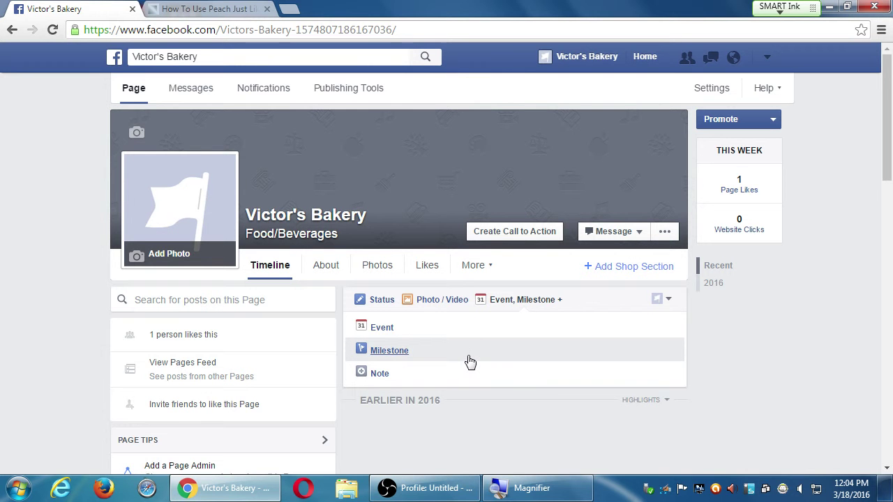
# - Create a new note titled "fdffd" with the body paragraphs "sgfgfgfggsdfd" and "fdsgfdss"
pyautogui.click(383, 372)
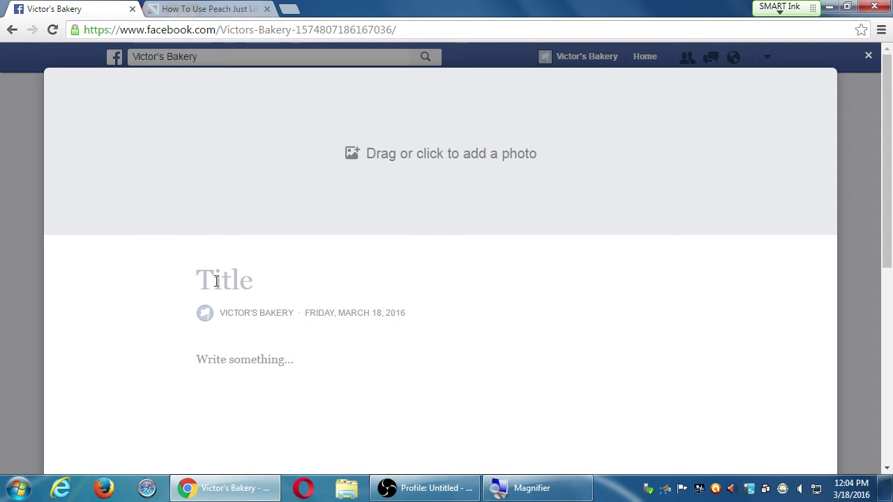
pyautogui.write('fdffd')
pyautogui.click(250, 358)
pyautogui.write('sgfgfggsdfd')
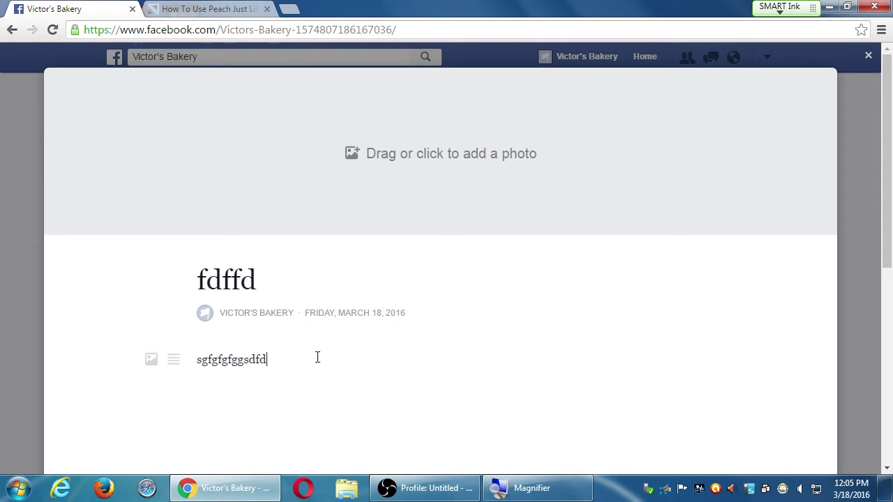
pyautogui.press('Return')
pyautogui.write('fdsgfdss')
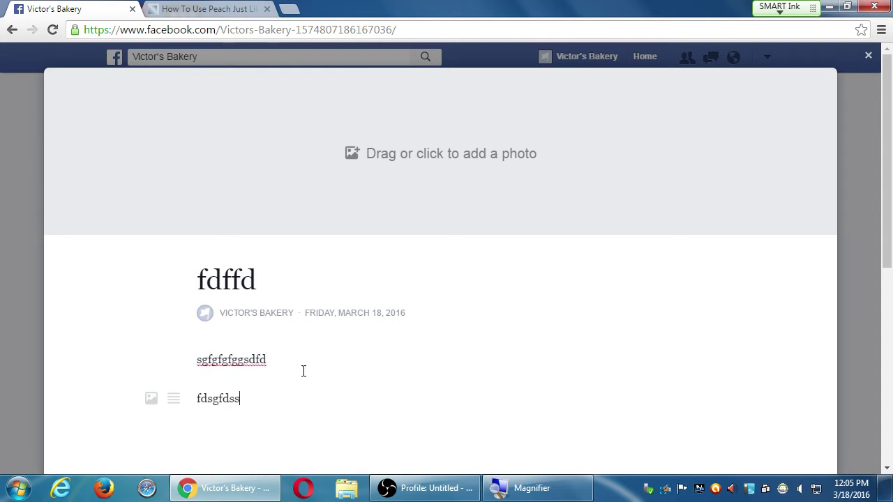
# - Make the note's second paragraph, "fdsgfdss", bold
pyautogui.doubleClick(205, 398)
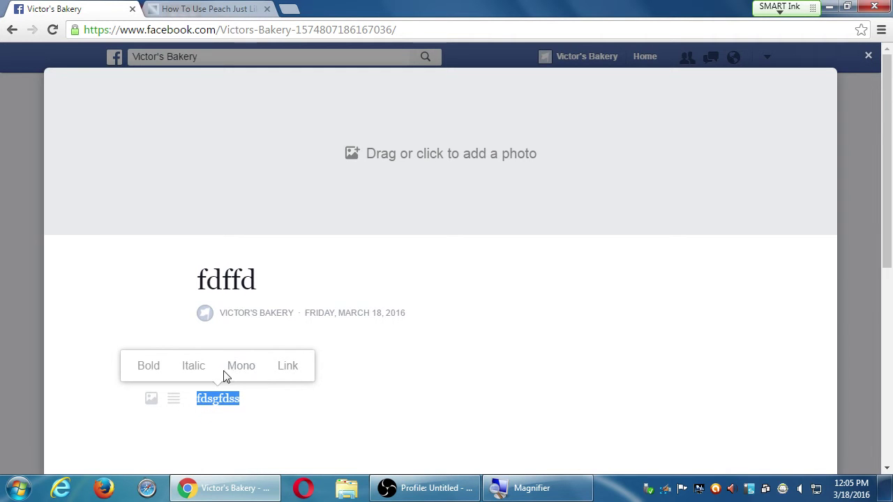
pyautogui.click(152, 369)
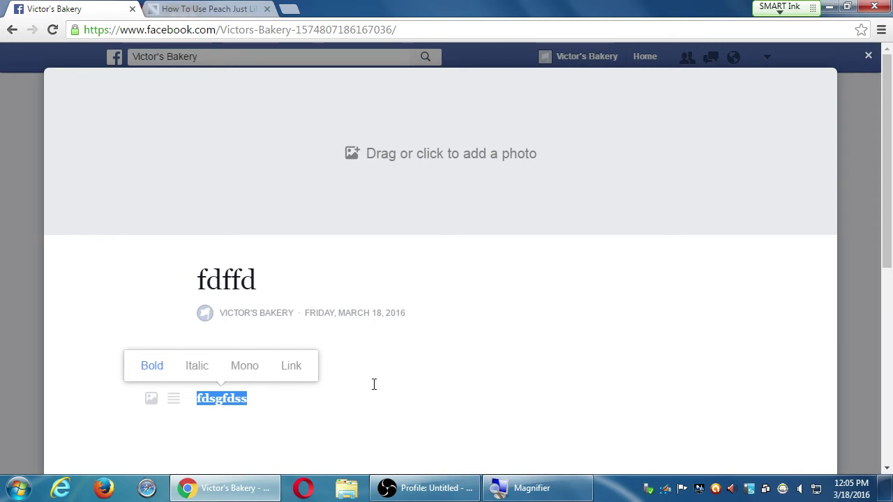
pyautogui.click(393, 337)
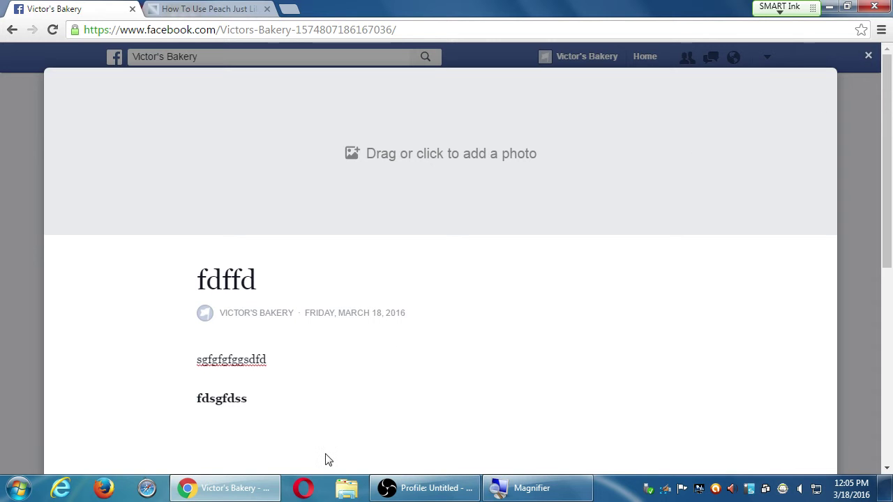
# - Delete the draft note titled "fdffd" and return to the Victor's Bakery page
pyautogui.scroll(-6, 430, 414)
pyautogui.click(74, 429)
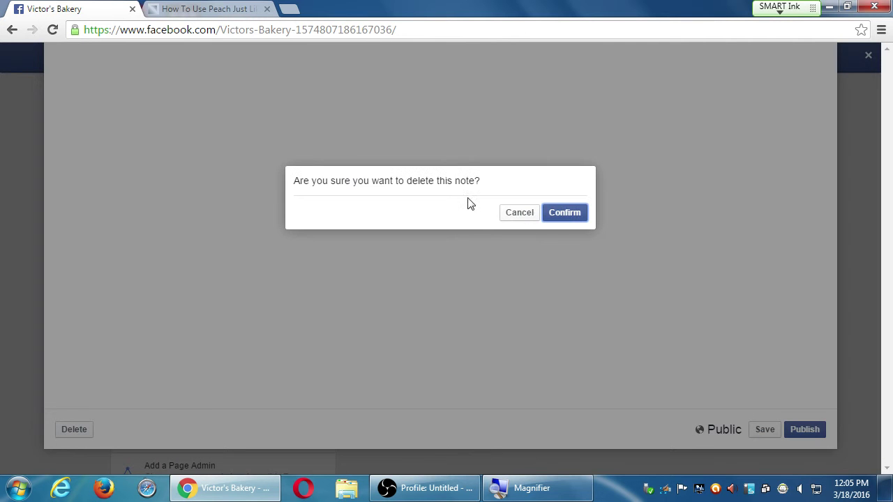
pyautogui.click(564, 212)
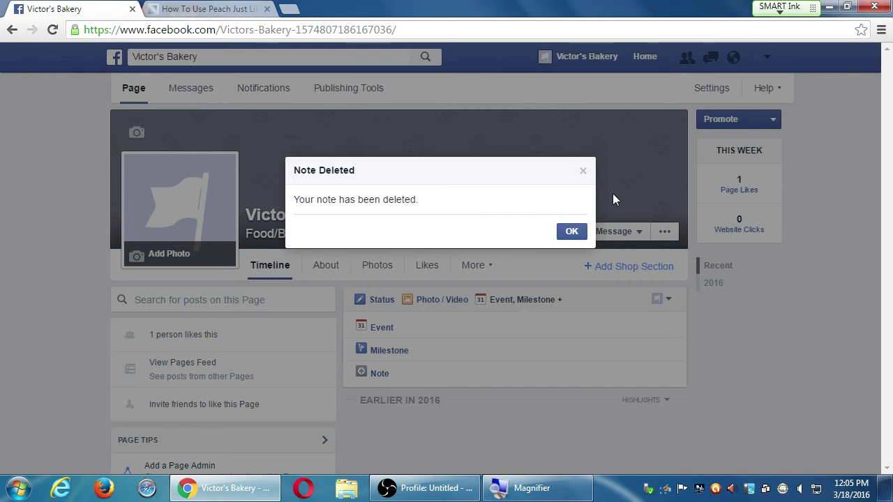
pyautogui.click(583, 171)
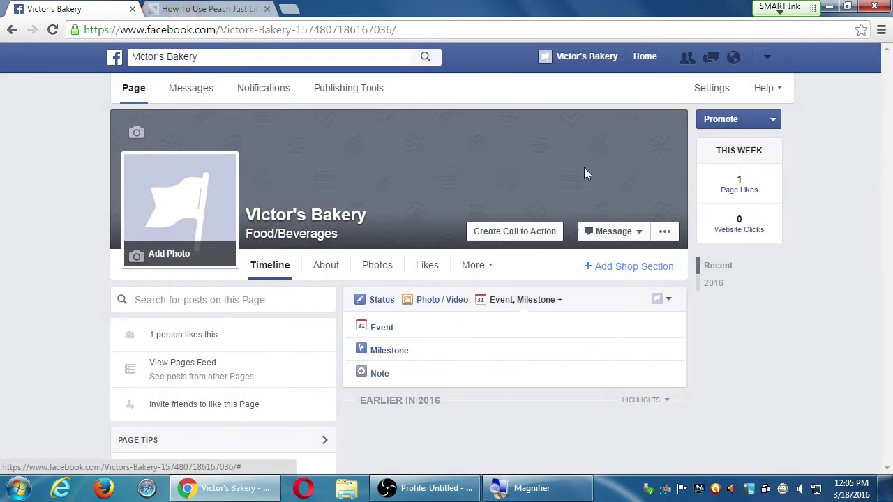
# - View the page's status composer and the news feed, and return to the Victor's Bakery page
pyautogui.click(387, 304)
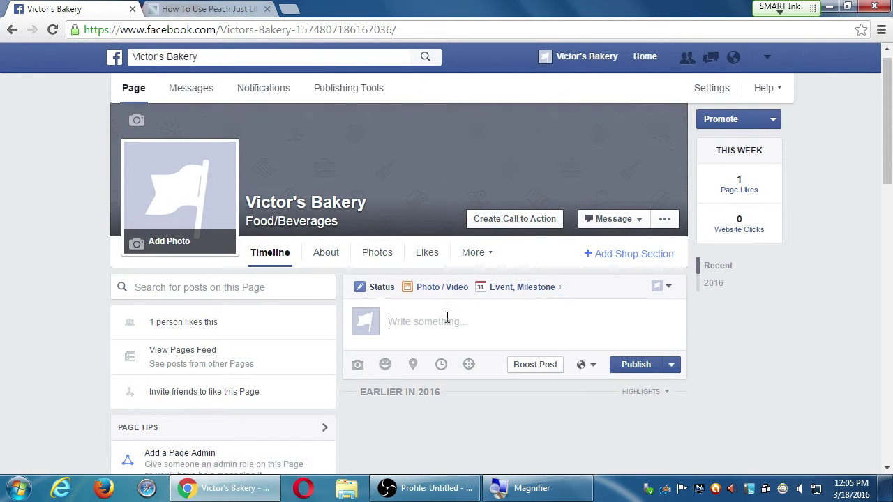
pyautogui.scroll(-3, 469, 183)
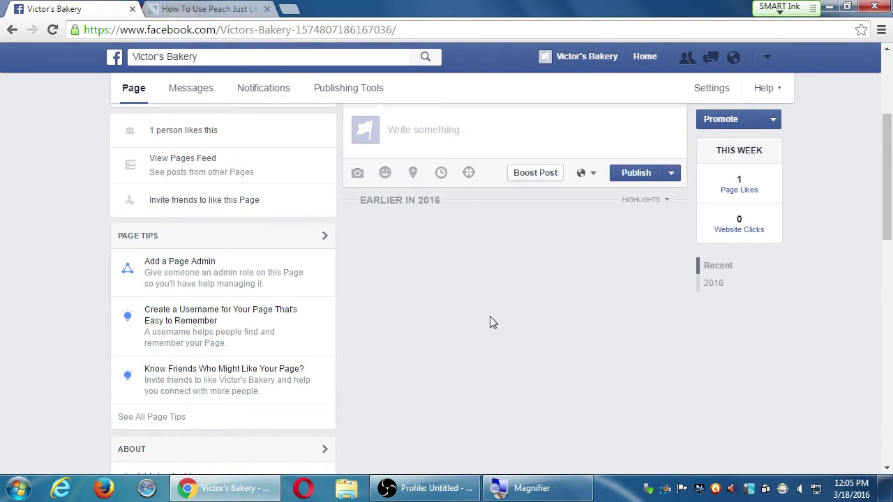
pyautogui.click(114, 58)
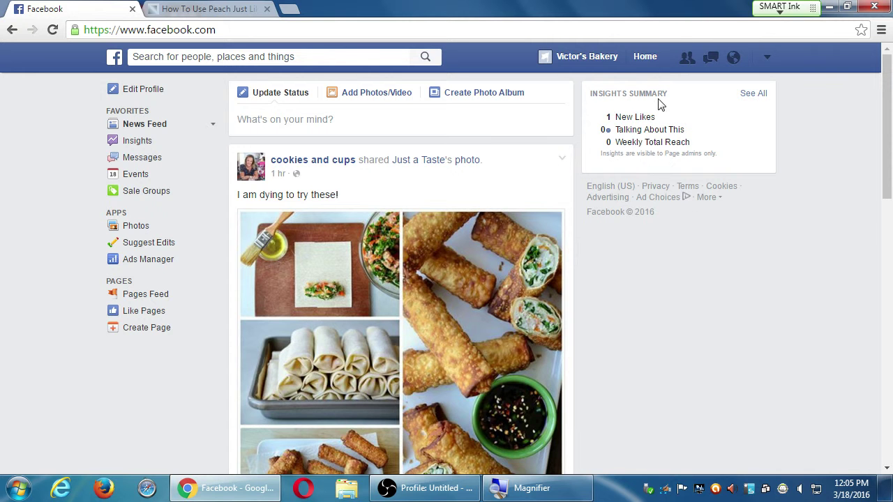
pyautogui.click(584, 62)
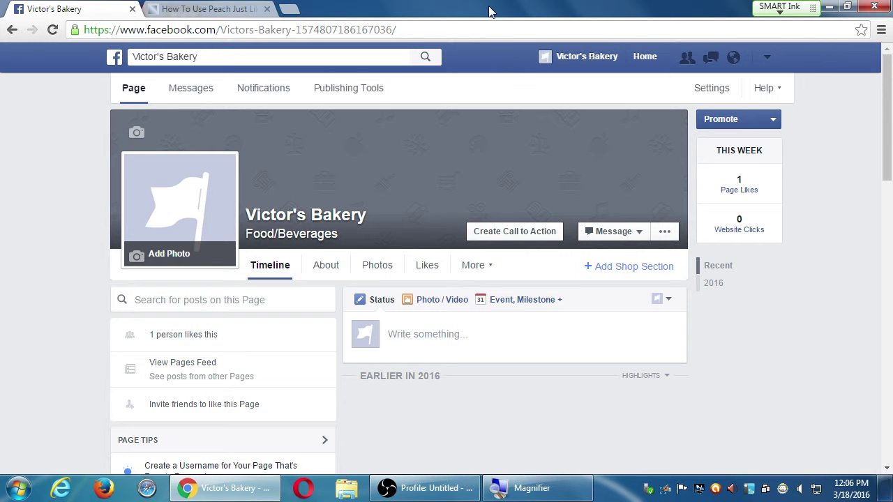
# - Review the page's Message options and the event, milestone and note post types, ending on the status composer
pyautogui.click(614, 233)
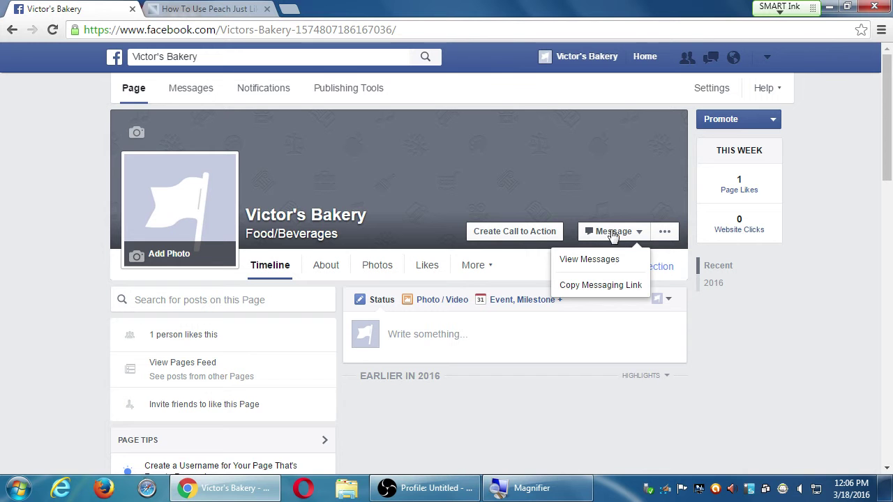
pyautogui.click(535, 302)
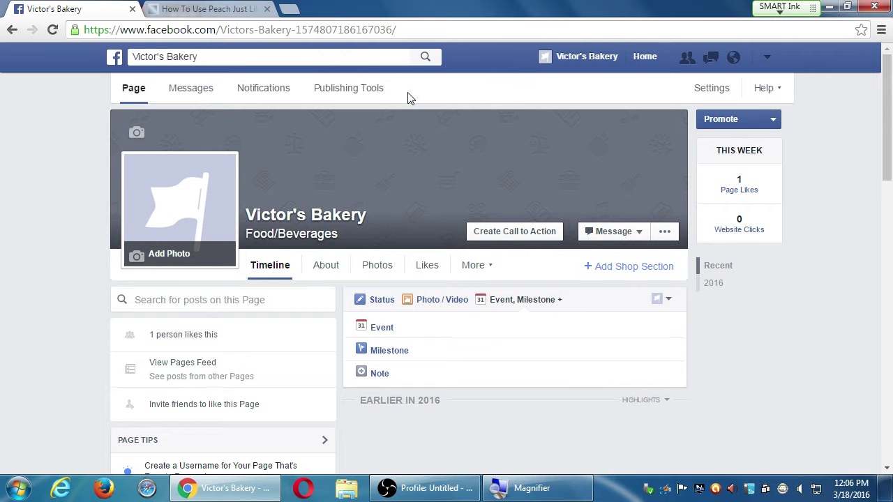
pyautogui.click(381, 300)
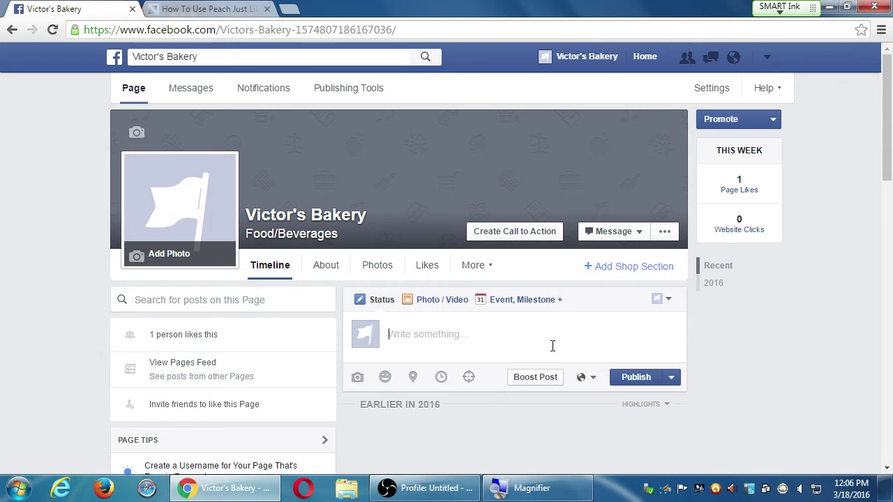
# - Start a new untitled note with the body text "Look at this"
pyautogui.click(542, 307)
pyautogui.click(382, 371)
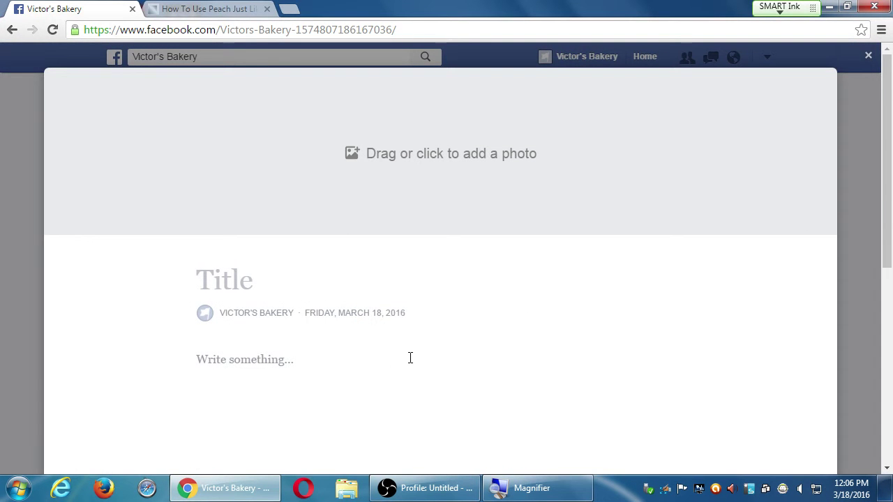
pyautogui.click(408, 362)
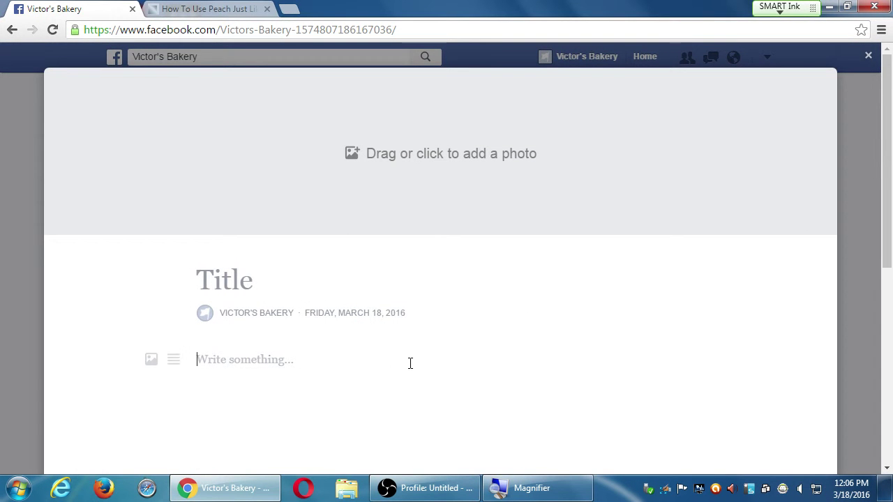
pyautogui.write('Look at this')
pyautogui.hotkey('shift', 'Left')
pyautogui.hotkey('shift', 'Left')
pyautogui.hotkey('shift', 'Left')
pyautogui.hotkey('shift', 'Left')
pyautogui.hotkey('shift', 'Left')
pyautogui.hotkey('shift', 'Left')
pyautogui.hotkey('shift', 'Left')
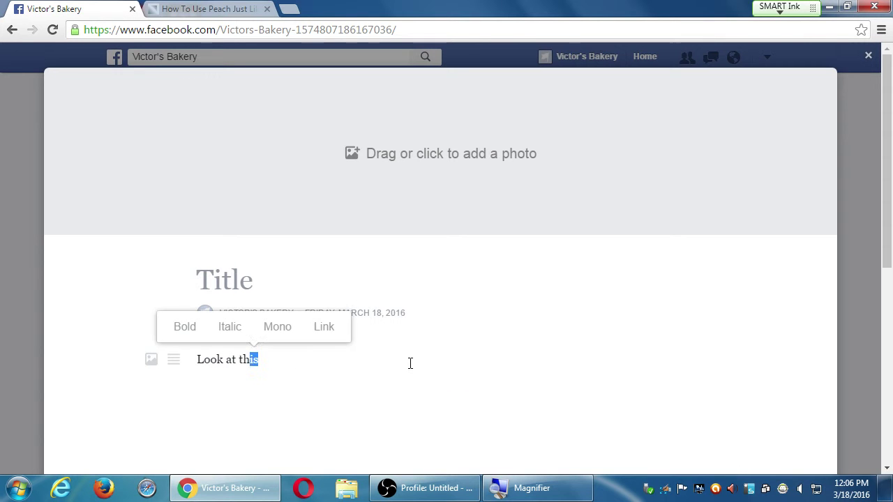
pyautogui.hotkey('shift', 'Left')
pyautogui.hotkey('shift', 'Left')
pyautogui.hotkey('shift', 'Left')
pyautogui.hotkey('shift', 'Left')
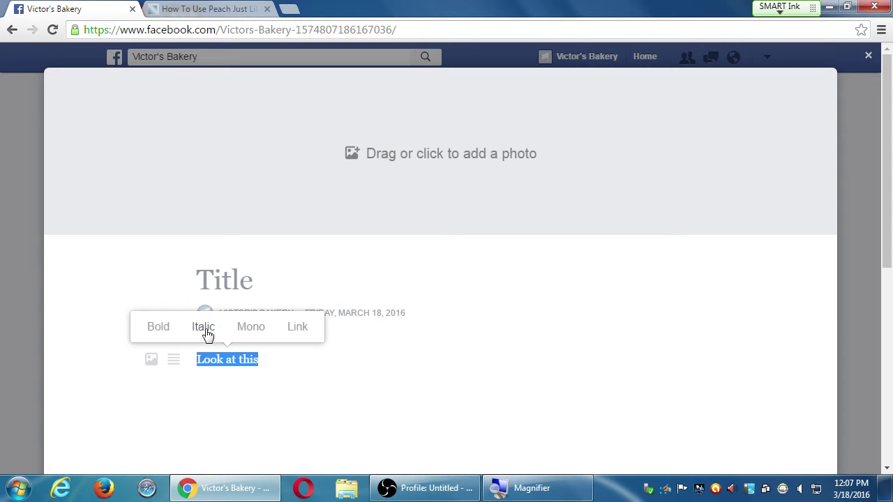
pyautogui.click(293, 330)
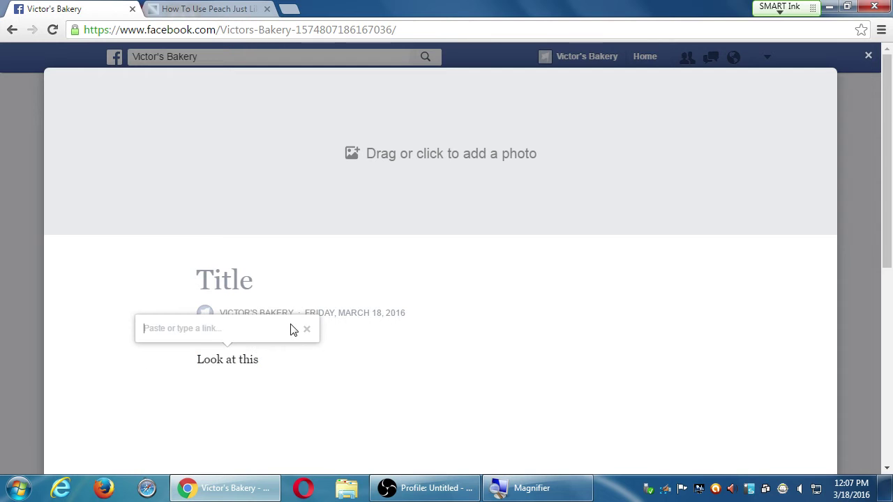
pyautogui.write('http')
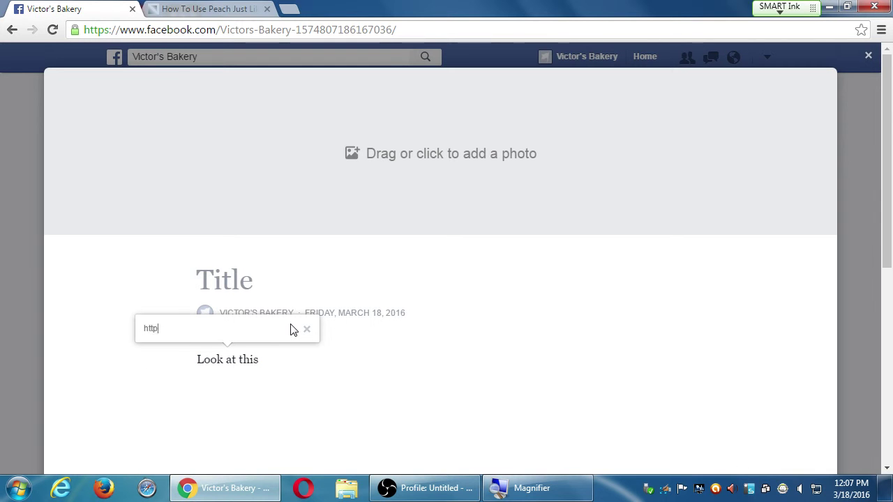
pyautogui.write('://youtube.com')
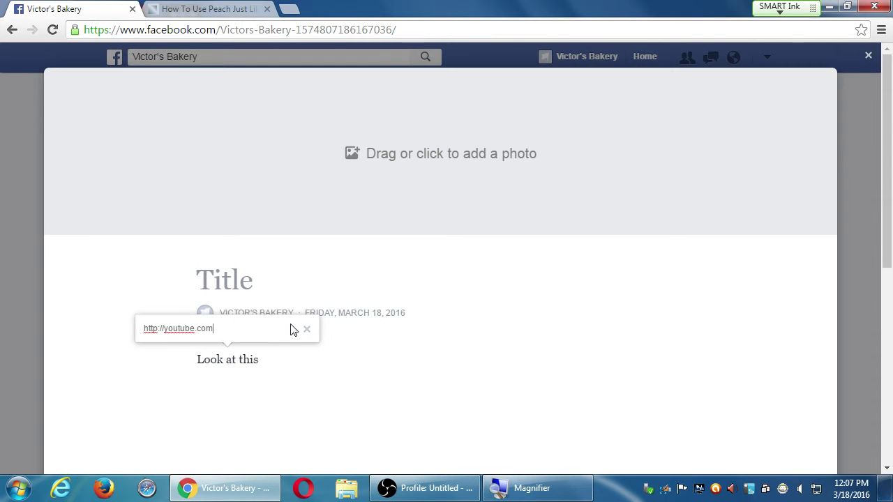
pyautogui.press('Return')
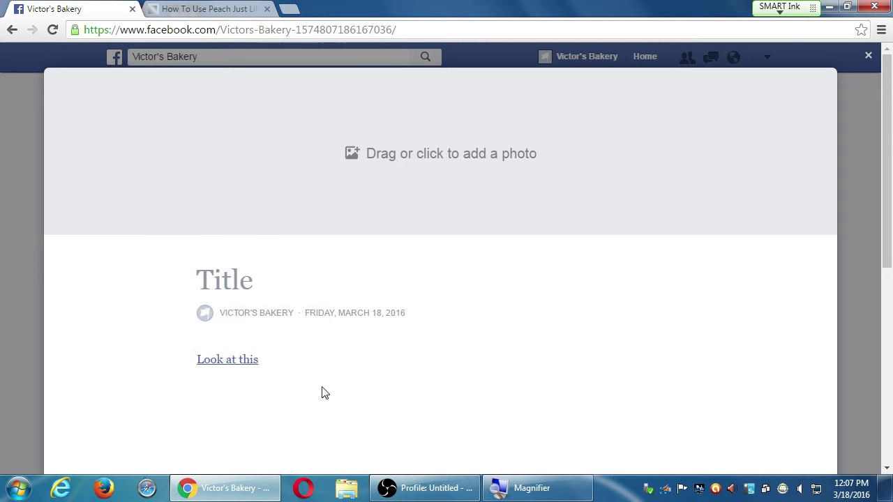
# - Append "dggdfgddg" to the linked line and add a second paragraph reading "dsasadsadsaddsasda"
pyautogui.click(378, 352)
pyautogui.write('dggdfgddg')
pyautogui.press('Return')
pyautogui.write('dsasadsadsaddsasda')
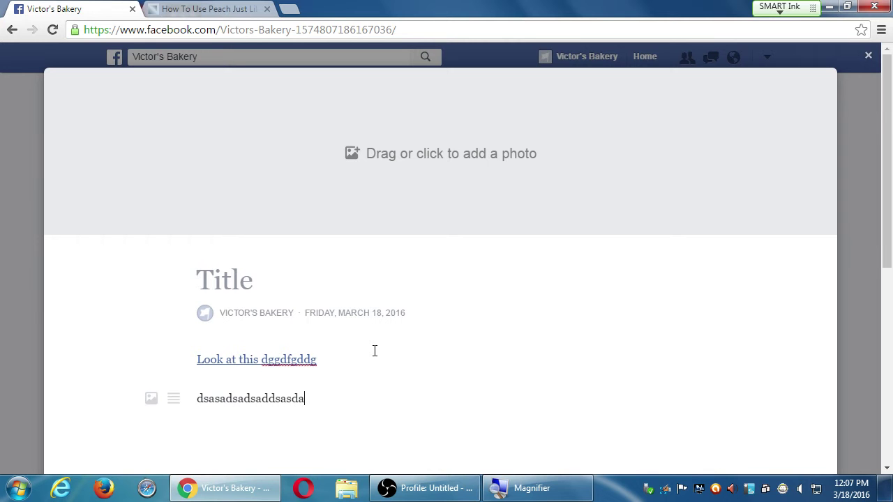
# - Remove "dggdfgddg" from the end of the linked "Look at this" line
pyautogui.click(346, 354)
pyautogui.press('BackSpace')
pyautogui.press('BackSpace')
pyautogui.press('BackSpace')
pyautogui.press('BackSpace')
pyautogui.press('BackSpace')
pyautogui.press('BackSpace')
pyautogui.press('BackSpace')
pyautogui.press('BackSpace')
pyautogui.press('BackSpace')
pyautogui.press('BackSpace')
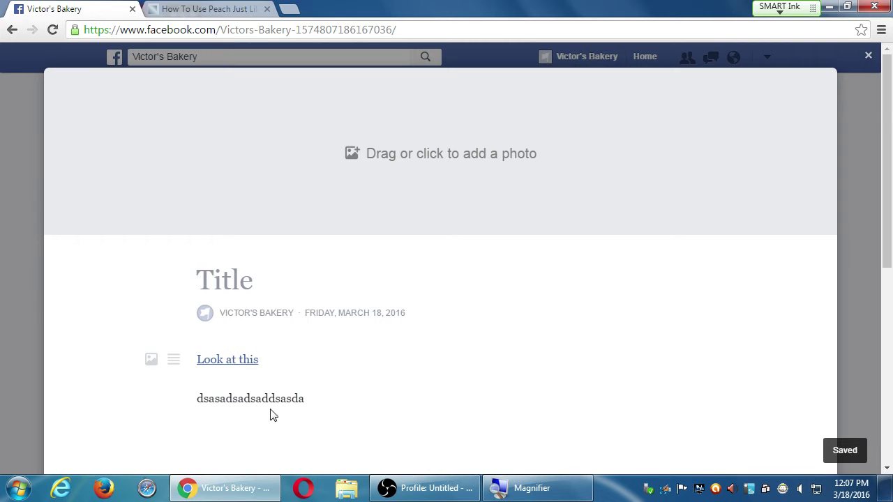
# - Delete the draft note containing the "Look at this" link and return to the page's status composer
pyautogui.click(287, 399)
pyautogui.scroll(-5, 289, 404)
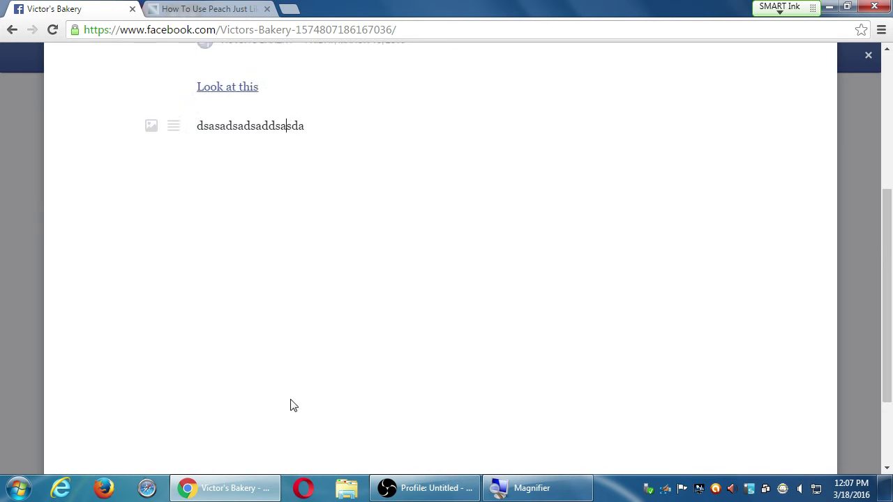
pyautogui.click(83, 431)
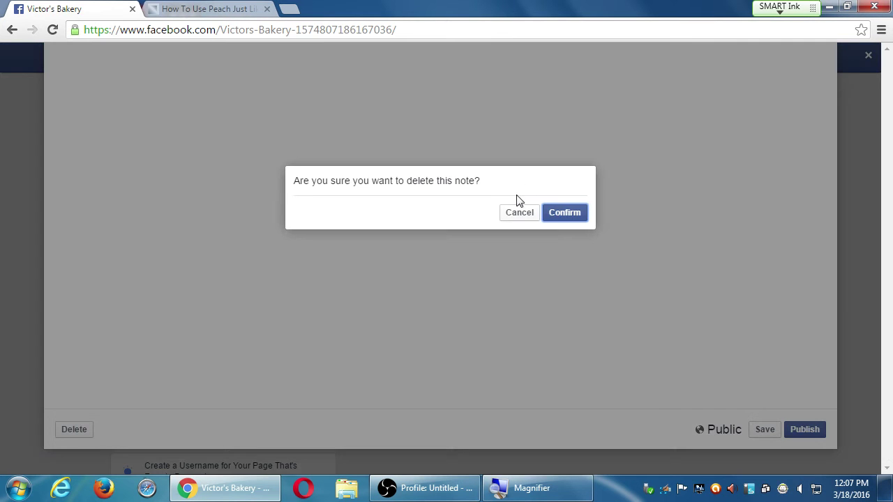
pyautogui.click(559, 218)
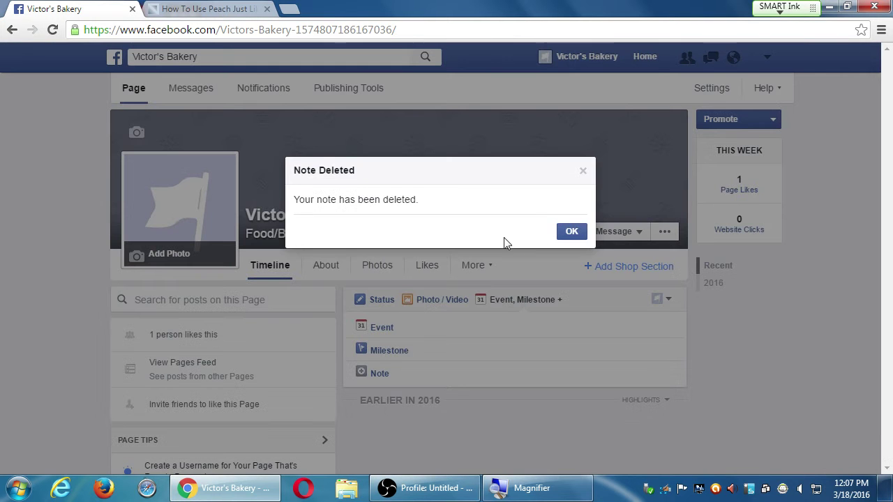
pyautogui.click(558, 237)
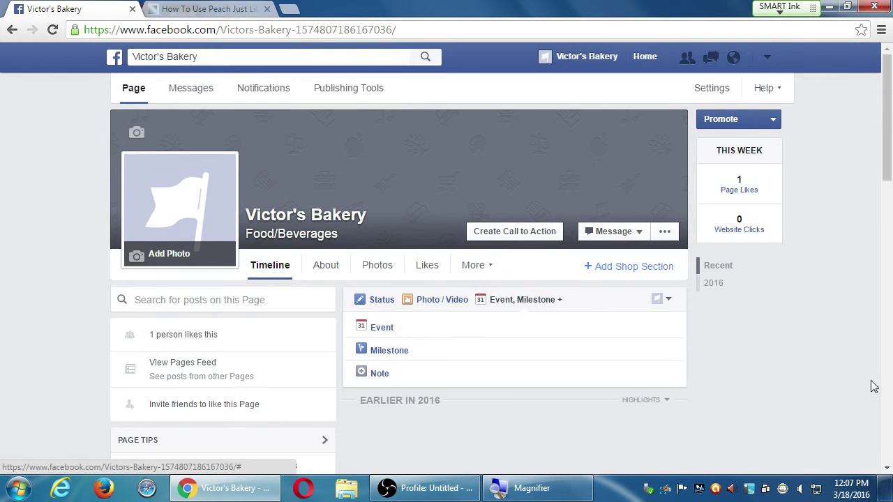
pyautogui.click(381, 301)
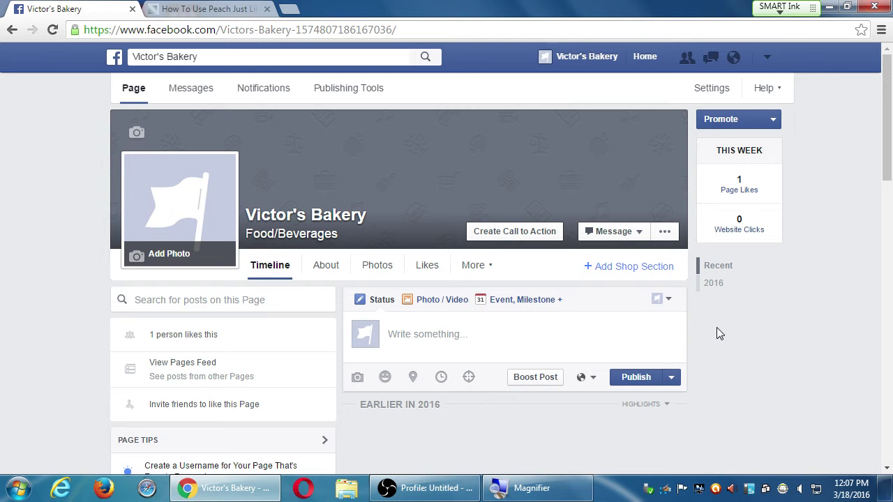
# - Switch to the PmD Interactive site and load pmdinteractive.com/blog in place of the Peach article's address
pyautogui.hotkey('ctrl', 'Tab')
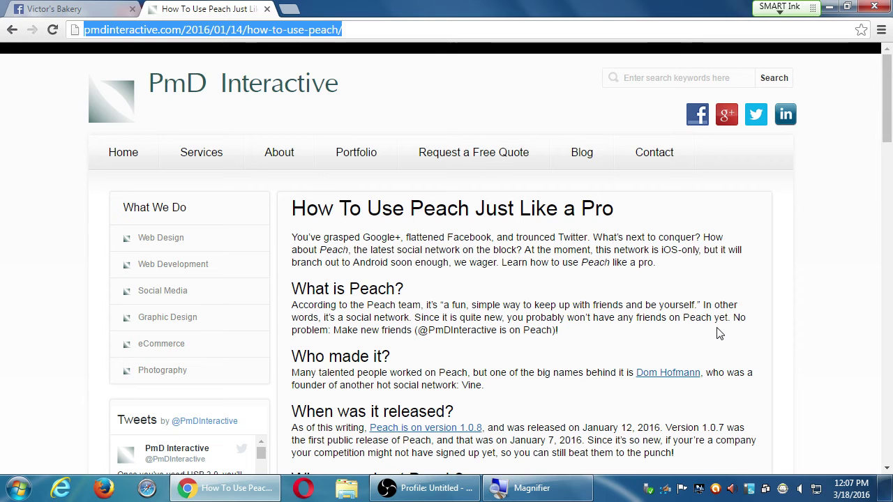
pyautogui.press('super+plus')
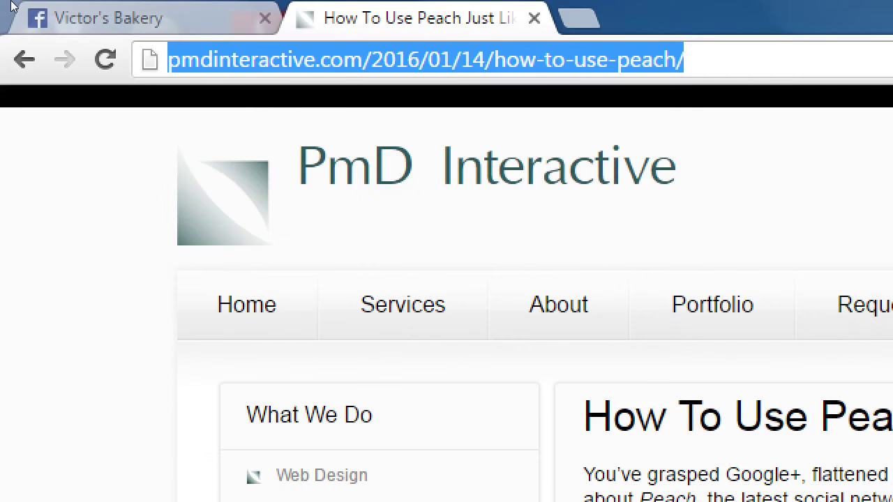
pyautogui.press('End')
pyautogui.hotkey('ctrl', 'shift', 'Left')
pyautogui.hotkey('ctrl', 'shift', 'Left')
pyautogui.hotkey('ctrl', 'shift', 'Left')
pyautogui.hotkey('ctrl', 'shift', 'Left')
pyautogui.hotkey('ctrl', 'shift', 'Left')
pyautogui.hotkey('ctrl', 'shift', 'Left')
pyautogui.hotkey('ctrl', 'shift', 'Left')
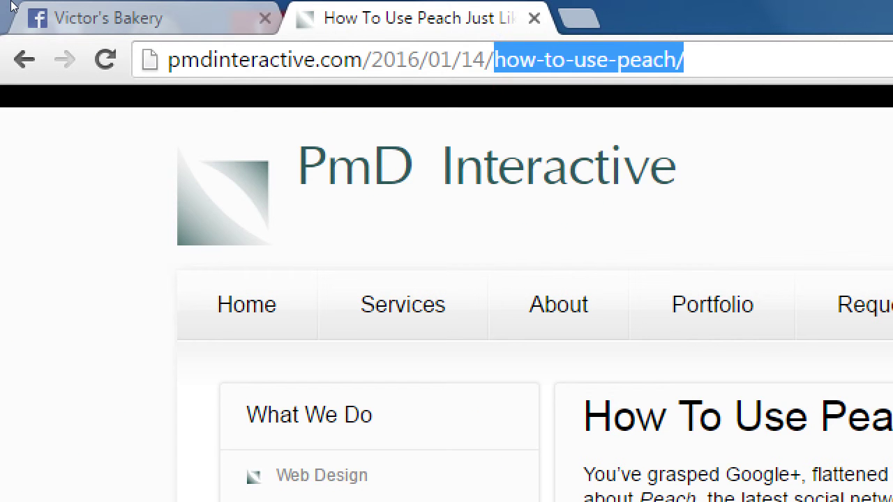
pyautogui.write('blog')
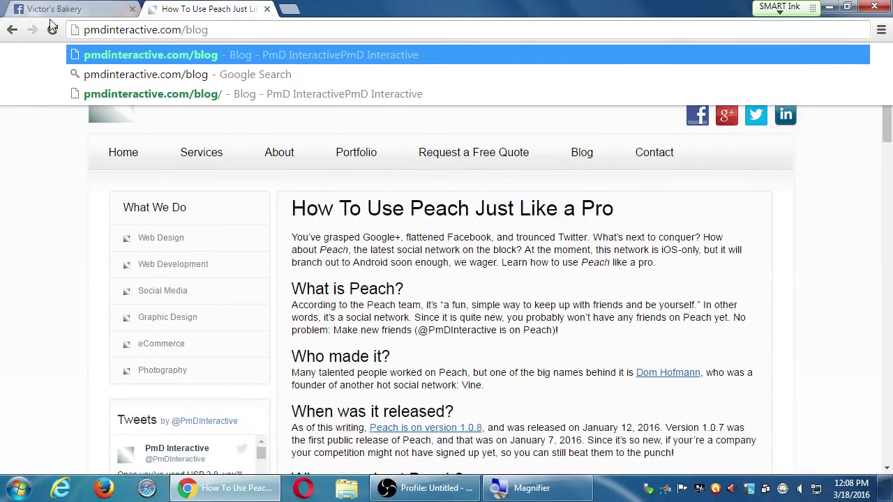
pyautogui.press('Return')
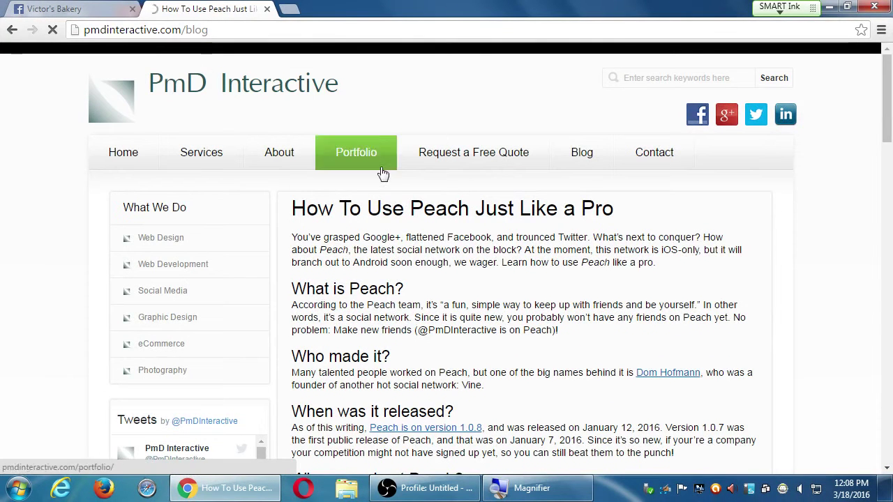
# - Look over the blog listing, view the "How To Use Peach Just Like a Pro" post and return to the listing
pyautogui.scroll(-4, 496, 291)
pyautogui.scroll(3, 503, 284)
pyautogui.moveTo(280, 265)
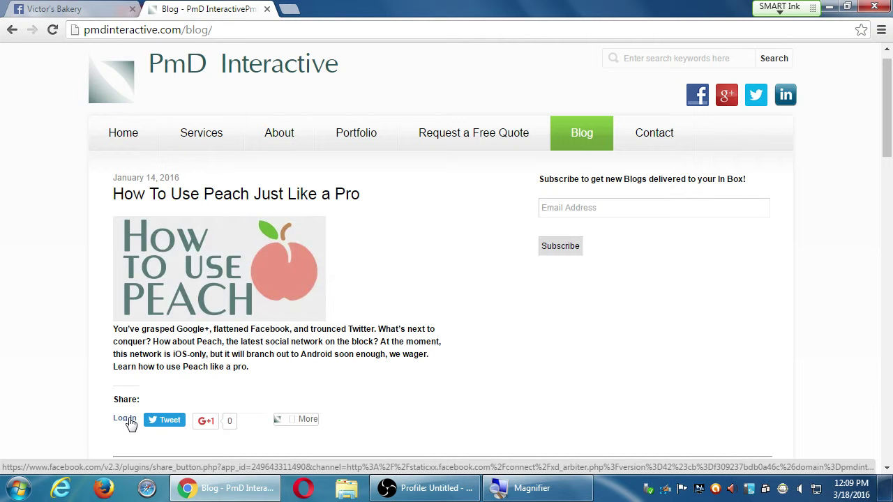
pyautogui.click(228, 260)
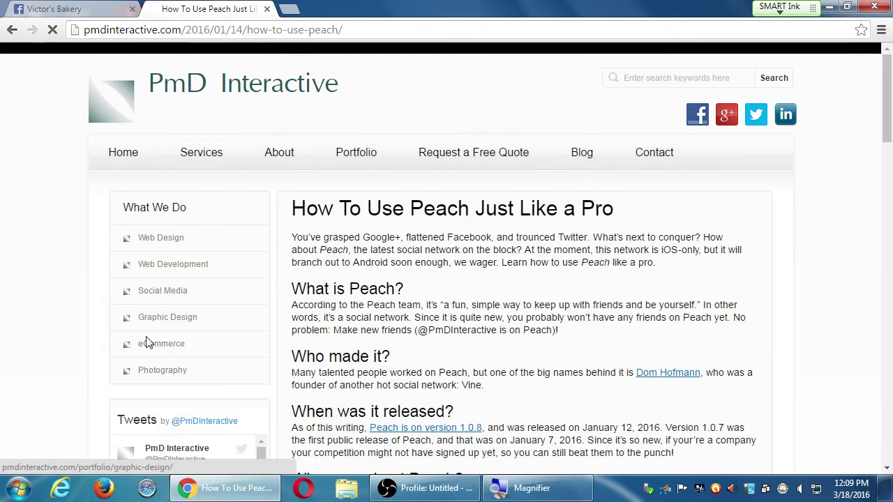
pyautogui.hotkey('alt', 'Left')
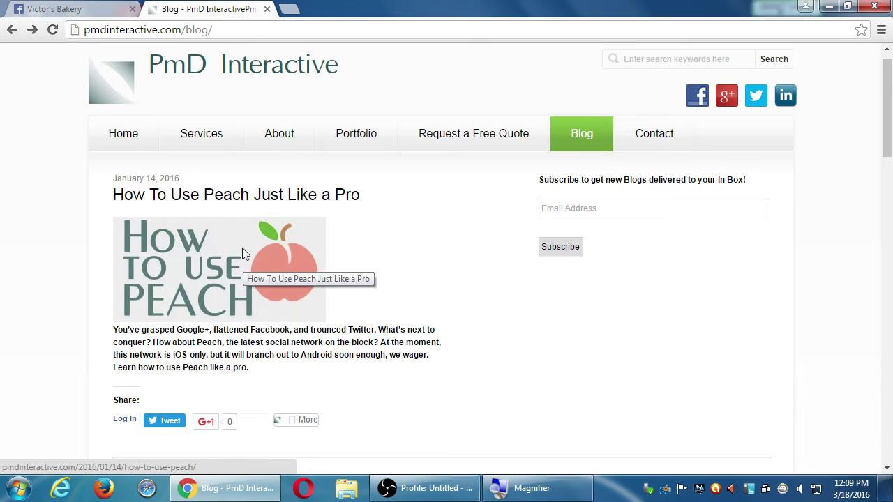
# - Reopen the "How To Use Peach Just Like a Pro" post and look over the article and its address
pyautogui.click(245, 253)
pyautogui.scroll(-7, 395, 331)
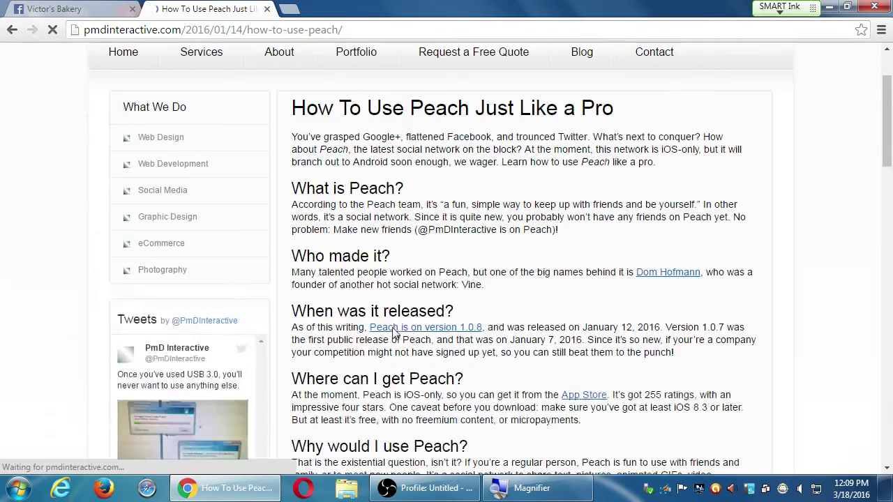
pyautogui.scroll(7, 392, 334)
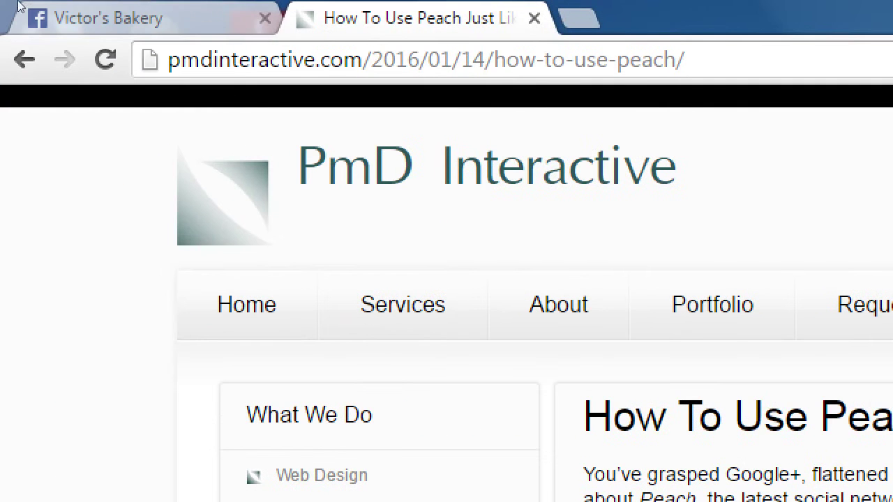
# - Copy the Peach article's web address and paste it into the status composer on the Victor's Bakery page
pyautogui.click(276, 37)
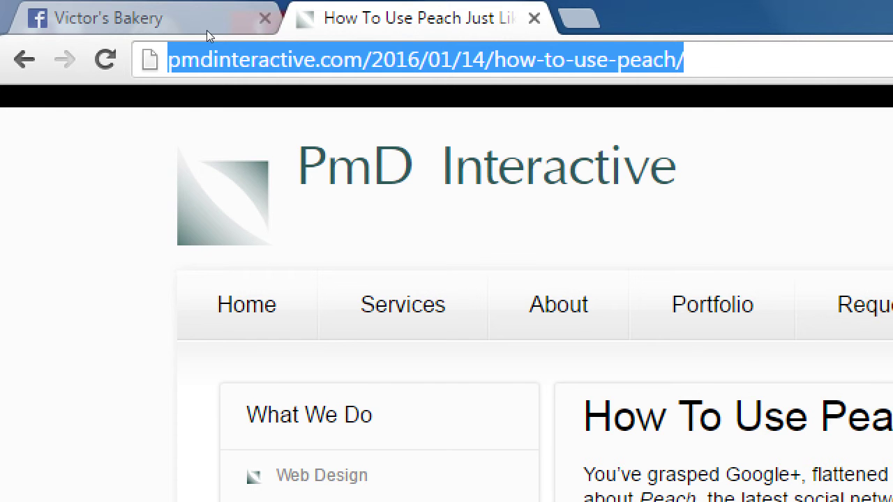
pyautogui.press('Menu')
pyautogui.press('Down')
pyautogui.press('Down')
pyautogui.press('Down')
pyautogui.press('Return')
pyautogui.click(255, 23)
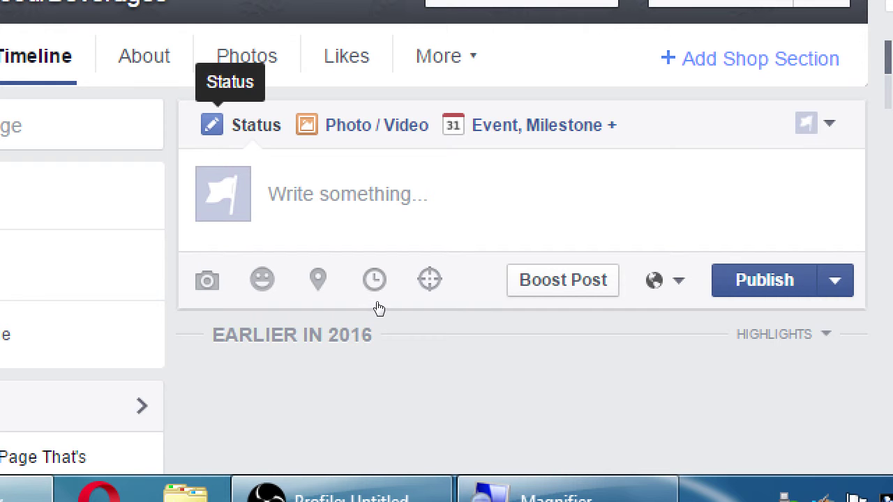
pyautogui.rightClick(422, 337)
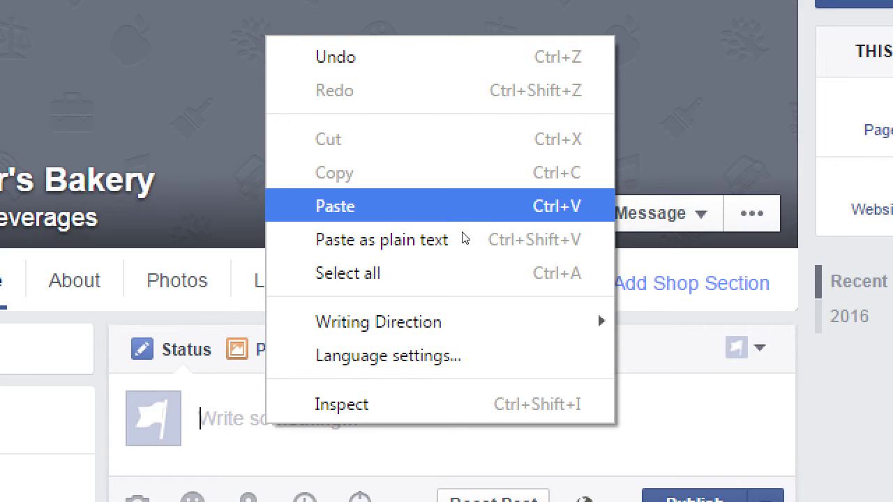
pyautogui.click(462, 233)
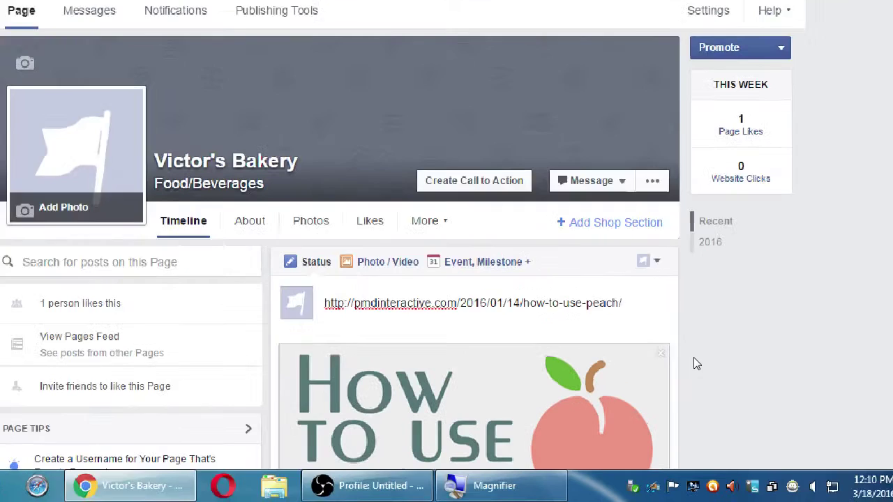
# - Shorten the link preview's title to "How To Use Peach Just Like a Pro", removing the site name from its end
pyautogui.scroll(-1, 698, 359)
pyautogui.scroll(-3, 712, 360)
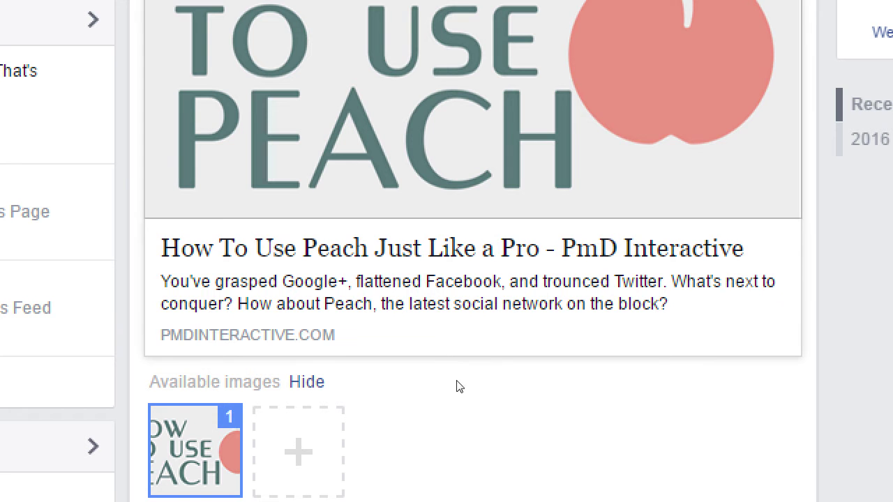
pyautogui.press('Tab')
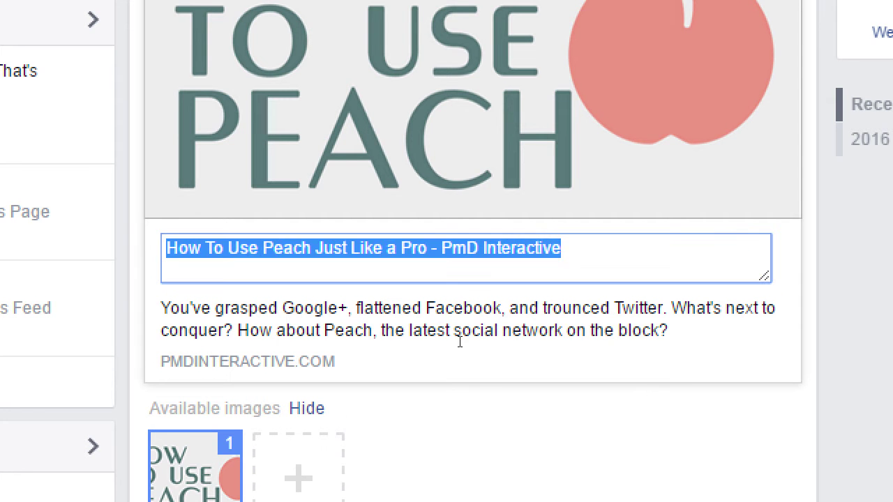
pyautogui.press('End')
pyautogui.press('BackSpace')
pyautogui.press('BackSpace')
pyautogui.press('BackSpace')
pyautogui.press('BackSpace')
pyautogui.press('BackSpace')
pyautogui.press('BackSpace')
pyautogui.press('BackSpace')
pyautogui.press('BackSpace')
pyautogui.press('BackSpace')
pyautogui.press('BackSpace')
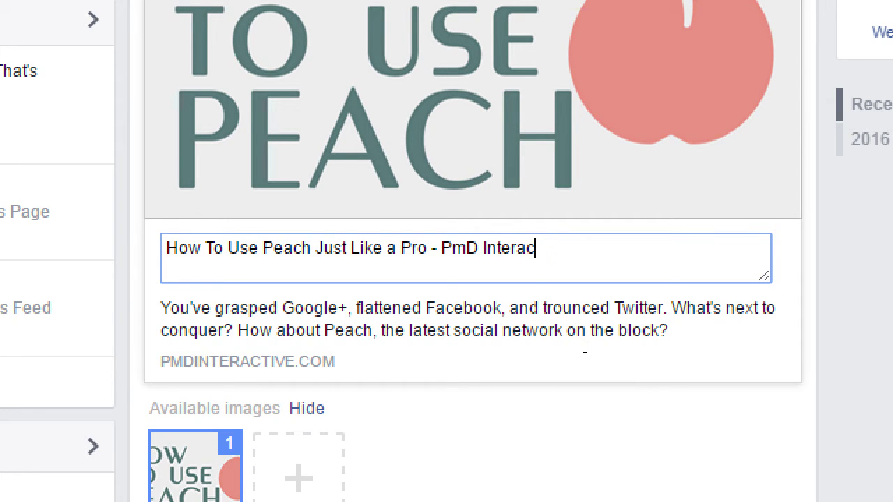
pyautogui.press('BackSpace')
pyautogui.press('BackSpace')
pyautogui.press('BackSpace')
pyautogui.press('BackSpace')
pyautogui.press('BackSpace')
pyautogui.press('BackSpace')
pyautogui.press('BackSpace')
pyautogui.press('BackSpace')
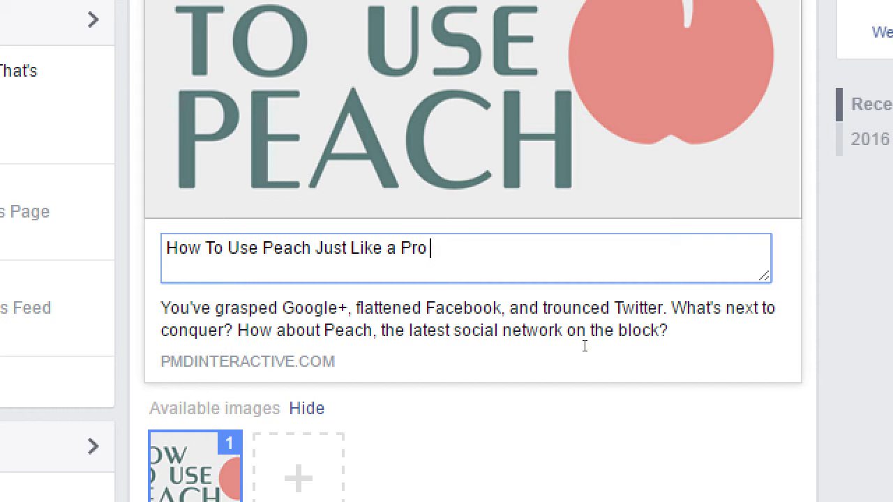
pyautogui.press('Return')
pyautogui.press('BackSpace')
pyautogui.moveTo(689, 360); pyautogui.dragTo(677, 360)
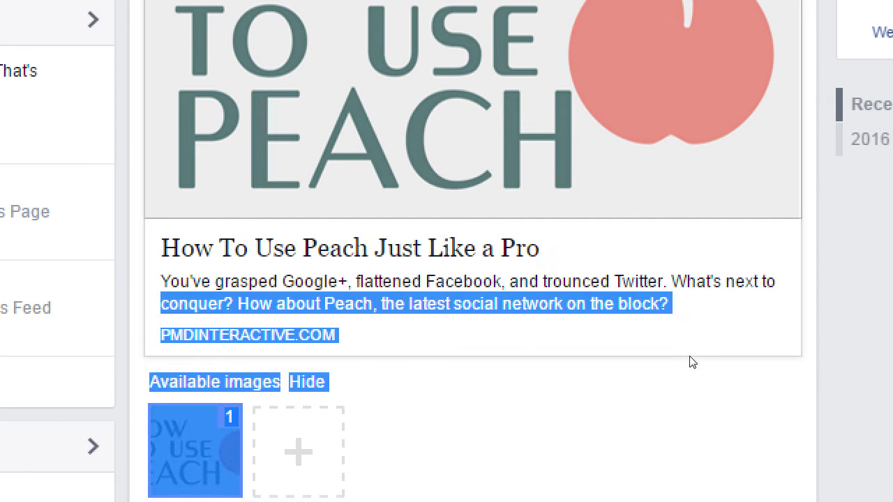
pyautogui.click(489, 387)
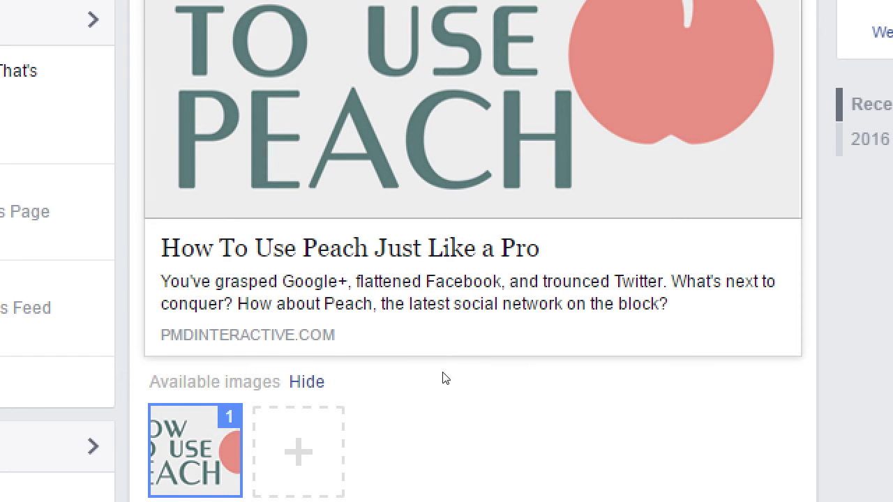
# - Open the link preview's description for editing, leave its text as is and look over the whole post
pyautogui.click(598, 360)
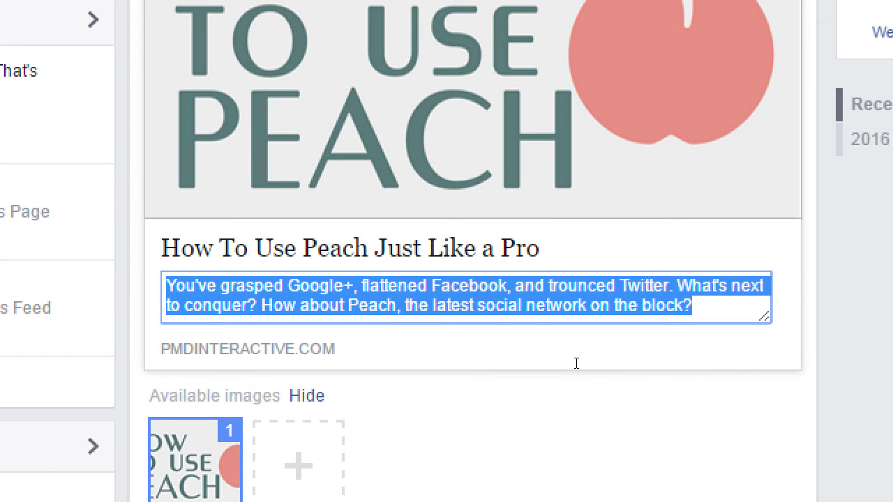
pyautogui.click(688, 355)
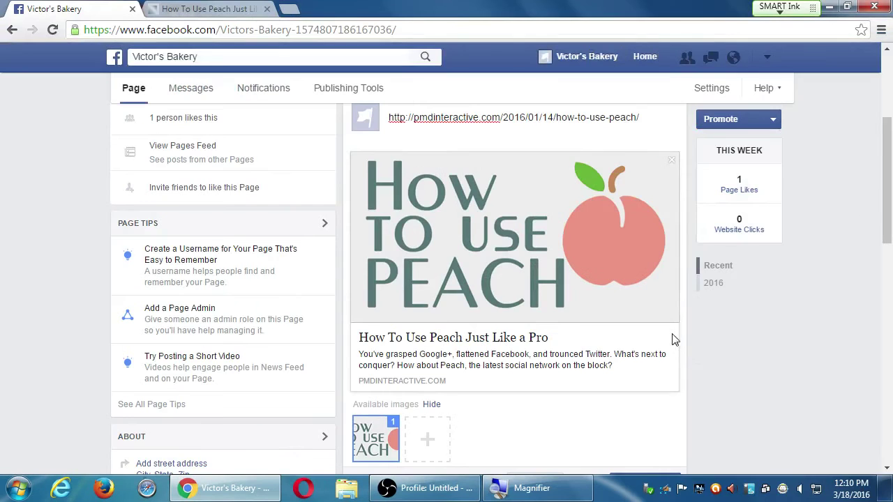
pyautogui.scroll(-2, 708, 387)
pyautogui.scroll(5, 707, 387)
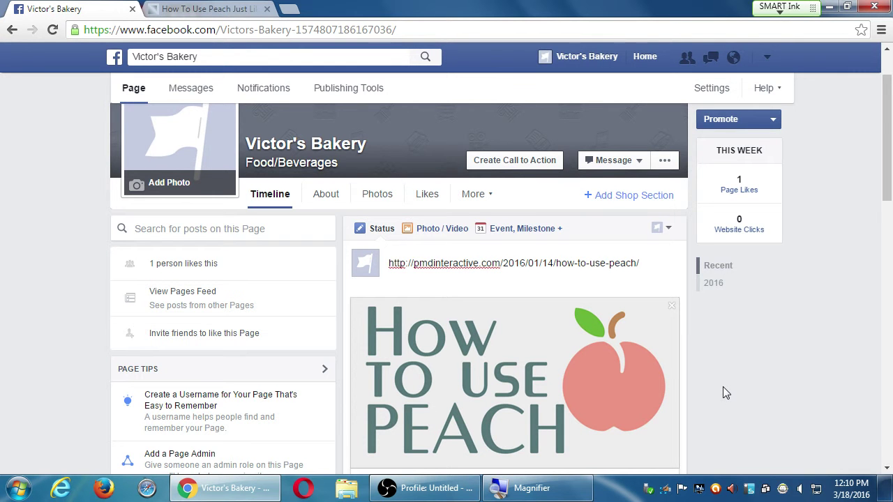
# - Add a line above the pasted address reading "Check our colleagues, PmD Interactive, on how to use Peach"
pyautogui.scroll(-1, 722, 386)
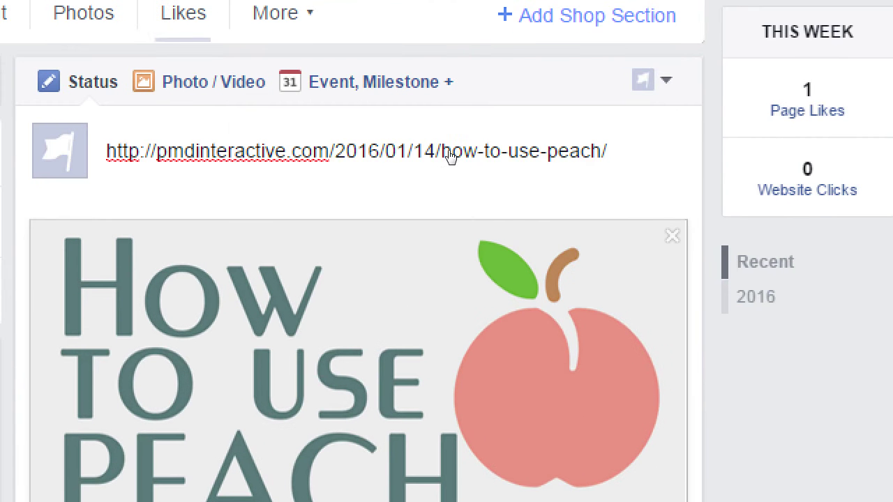
pyautogui.press('Home')
pyautogui.press('Return')
pyautogui.write('Check our')
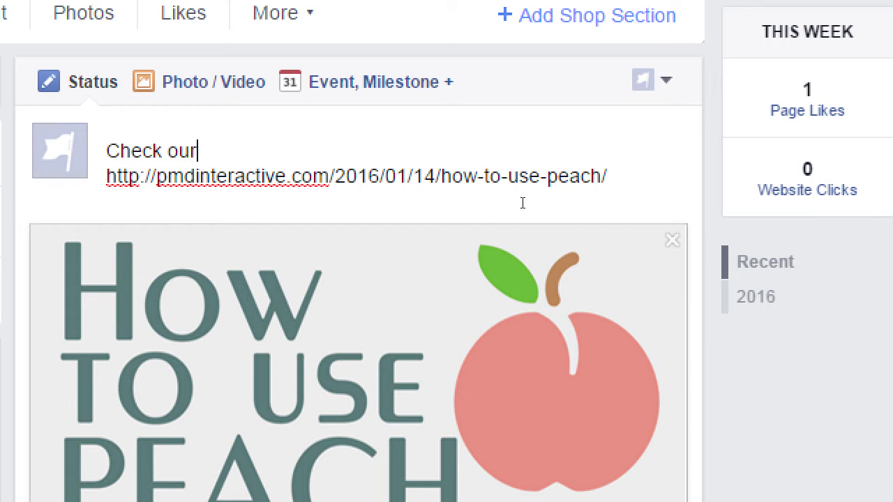
pyautogui.write(' colleagues, P')
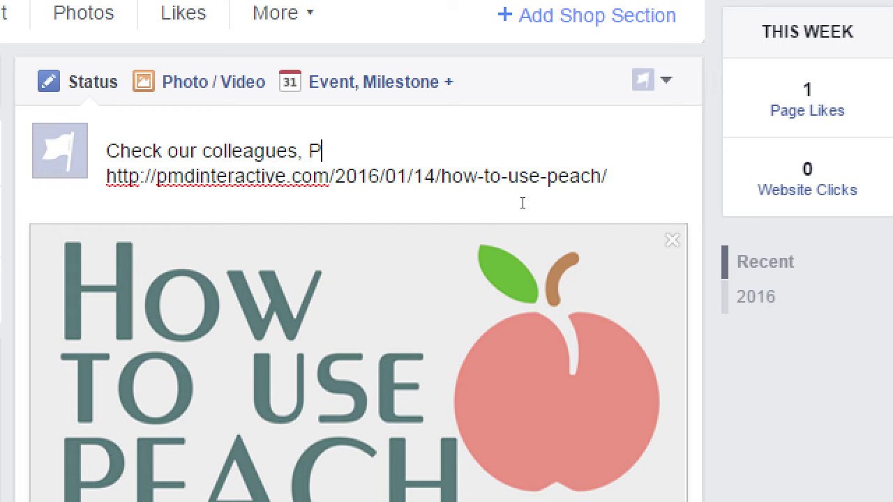
pyautogui.write('mD Interactive')
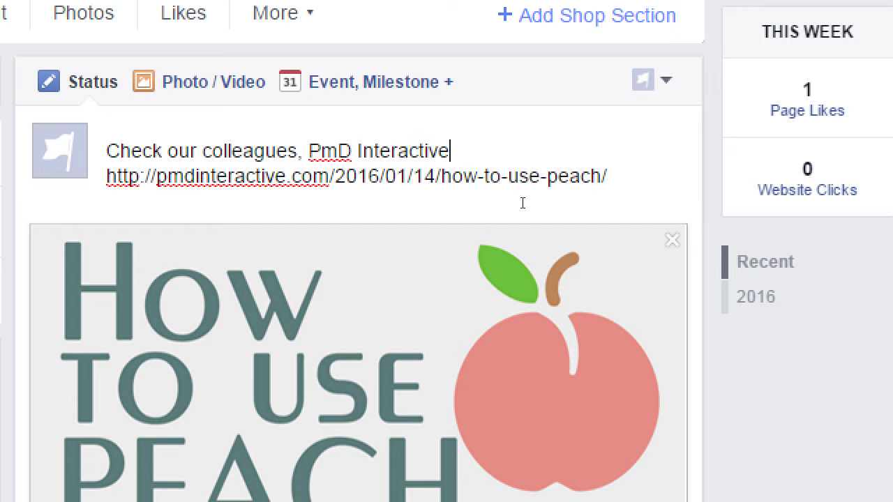
pyautogui.write(', on how to use ')
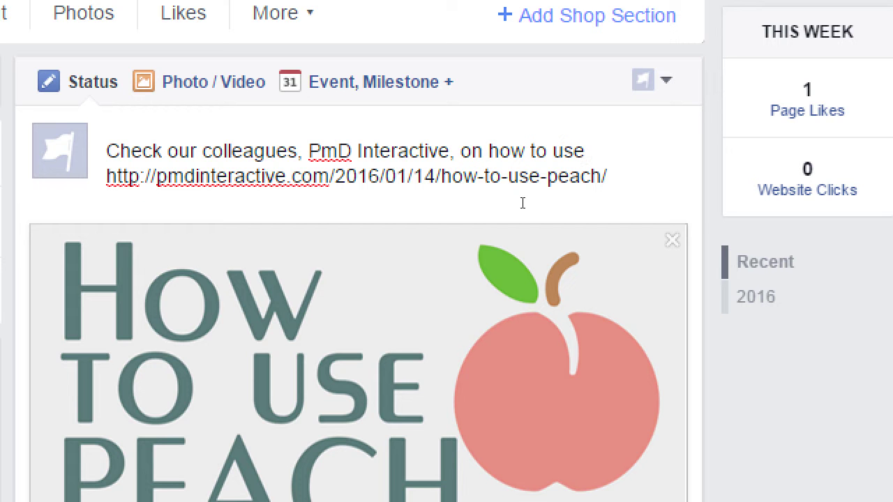
pyautogui.write('Peach')
# - Replace the text line above the address with "Have you seen this yet?"
pyautogui.hotkey('shift', 'Home')
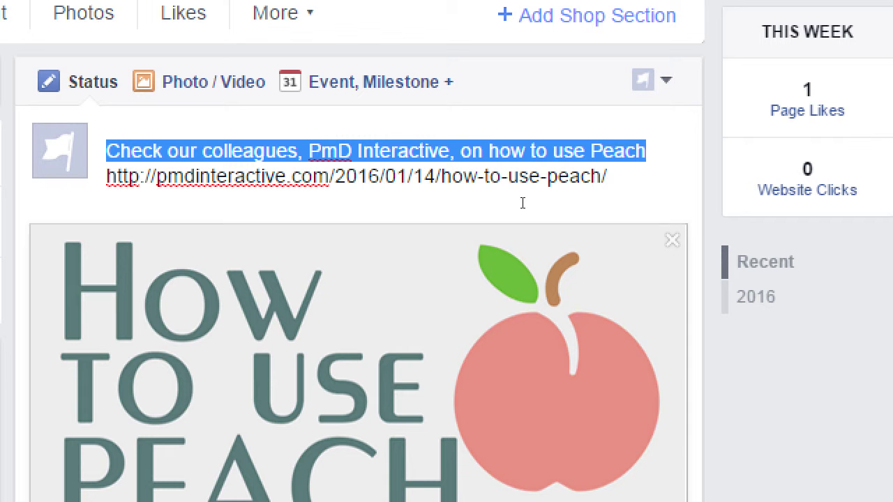
pyautogui.write('Have you seen this')
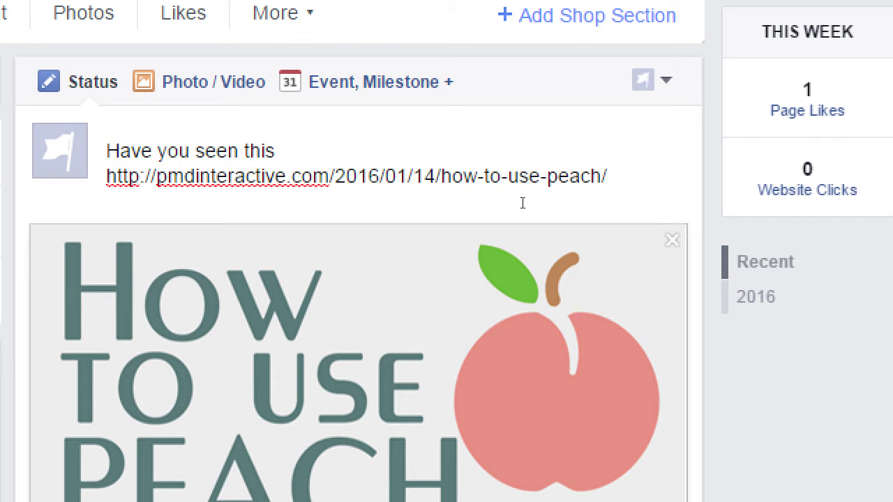
pyautogui.write(' yet?')
# - Replace the post's opening line with "What's your favorite social network?" and add "We like Peach" on a second line above the address
pyautogui.hotkey('shift', 'Home')
pyautogui.write("What's you")
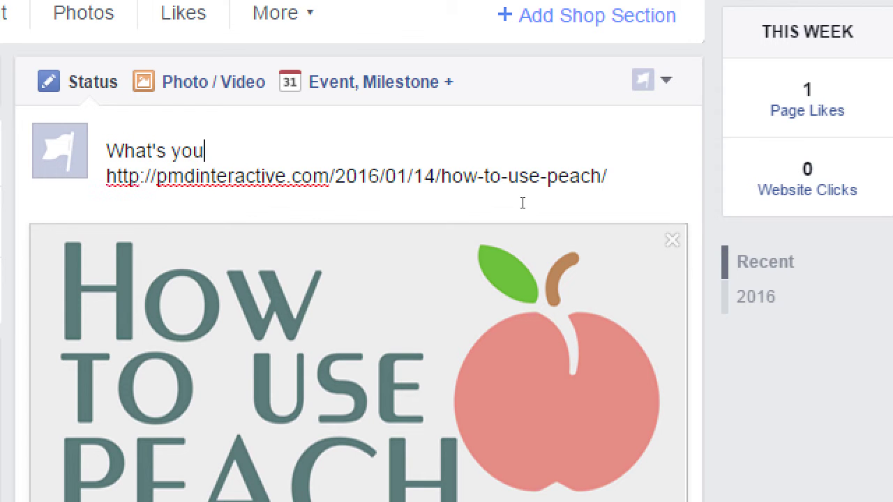
pyautogui.write('r favorite s')
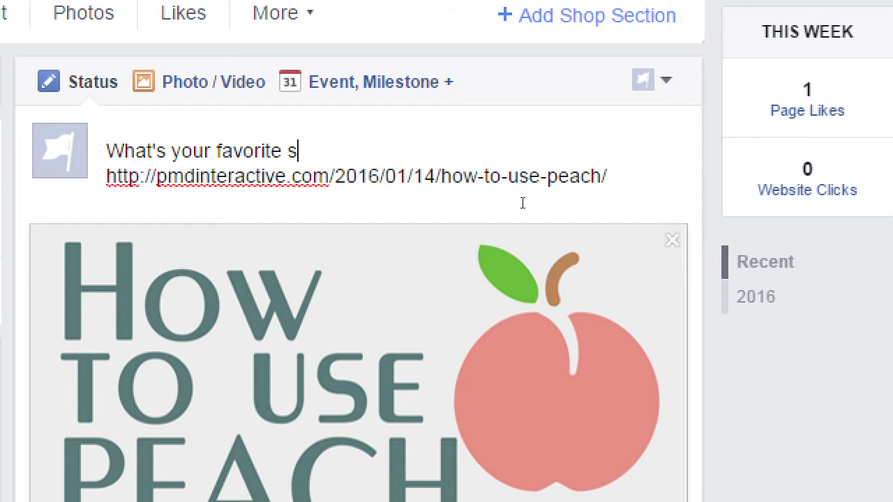
pyautogui.write('ocial network?')
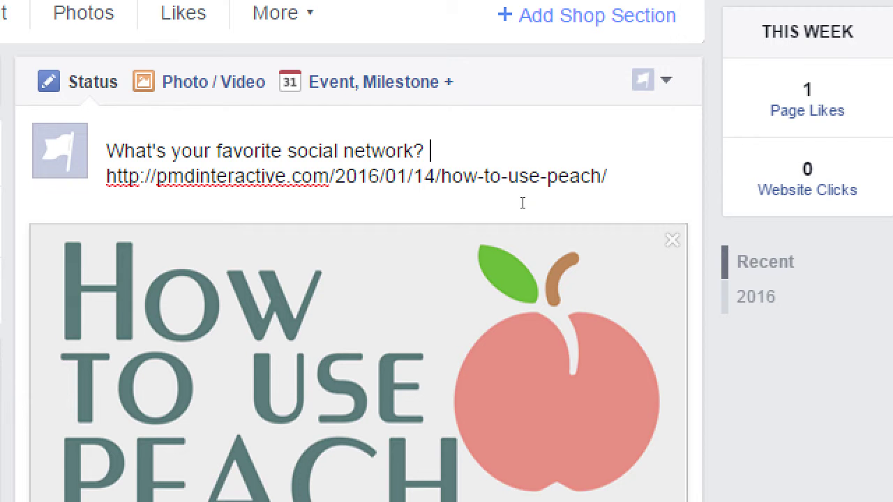
pyautogui.press('Return')
pyautogui.write('We like Pe http')
pyautogui.press('BackSpace')
pyautogui.write('Peach')
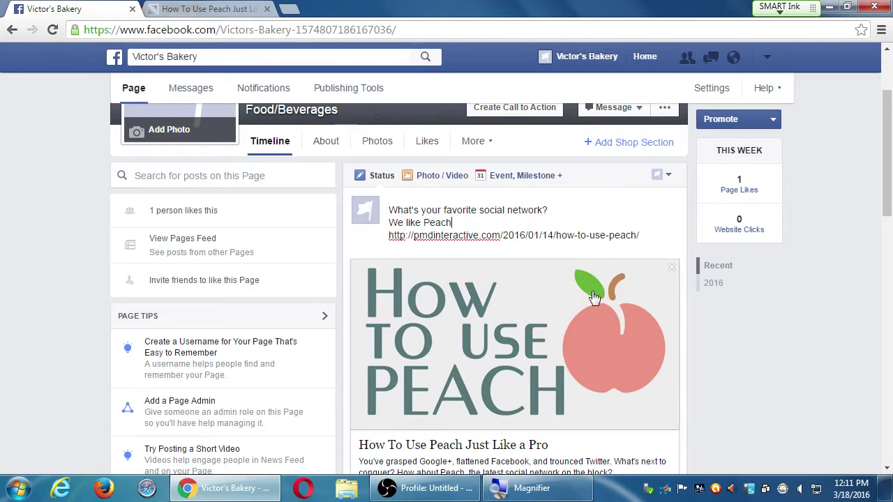
# - View the article's web address on the PmD Interactive site and return to the Victor's Bakery page
pyautogui.scroll(-1, 711, 297)
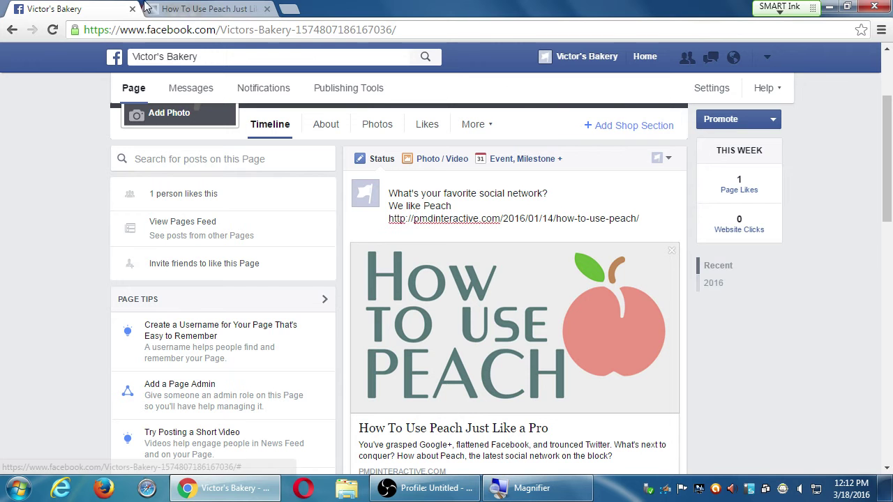
pyautogui.click(229, 7)
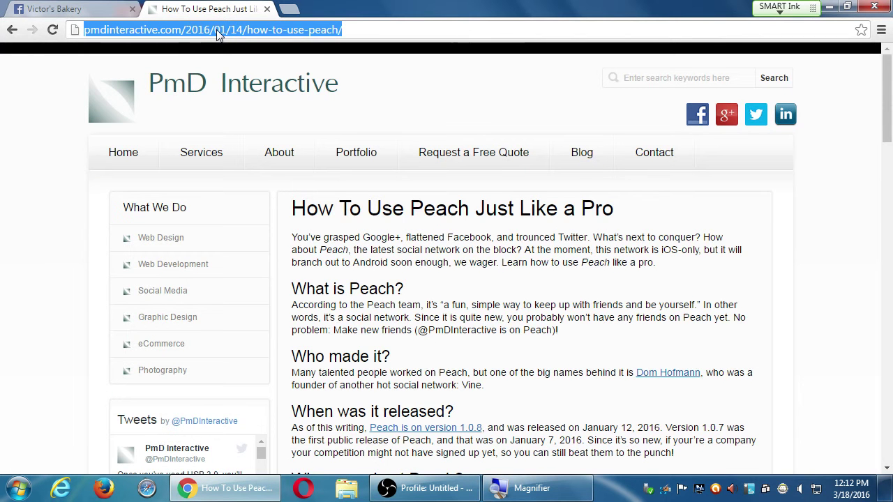
pyautogui.press('super+plus')
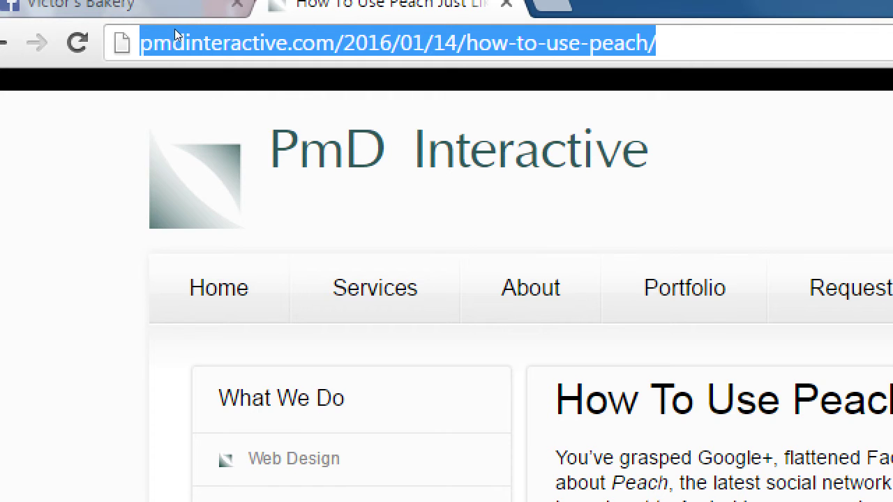
pyautogui.click(80, 4)
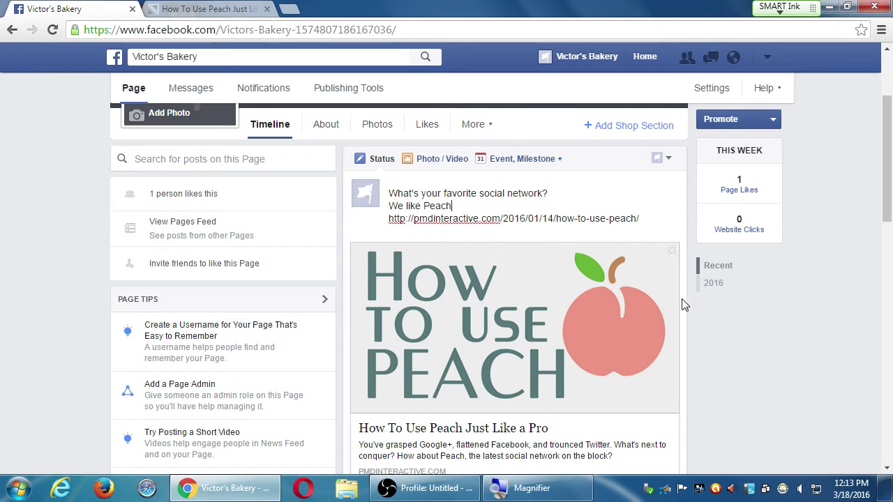
# - Look over the composed Peach link post and save it as a draft
pyautogui.scroll(-1, 783, 391)
pyautogui.scroll(-3, 783, 385)
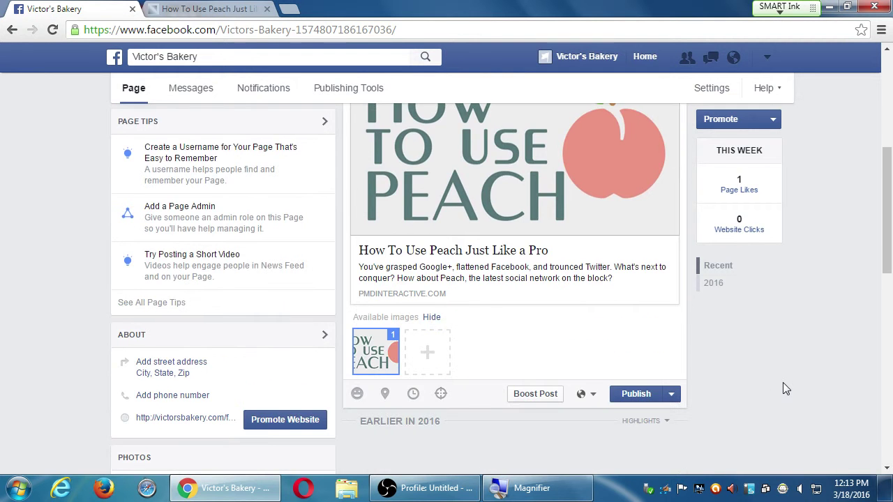
pyautogui.scroll(3, 782, 382)
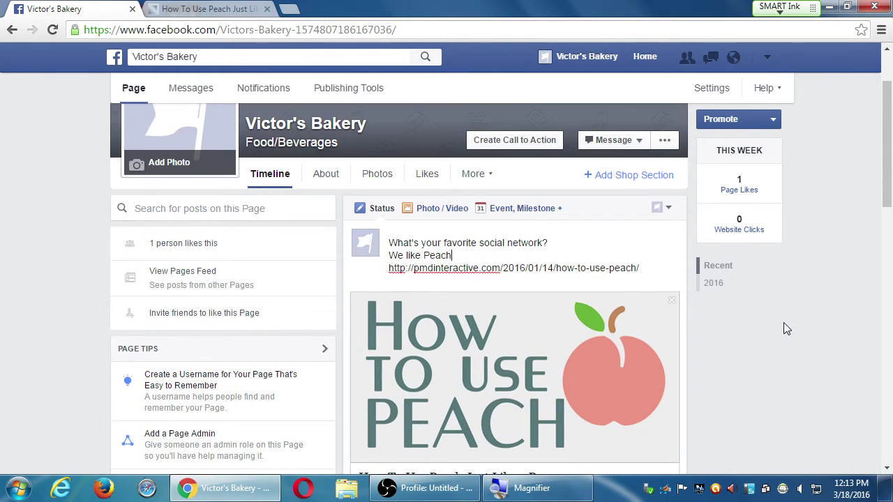
pyautogui.scroll(-1, 784, 317)
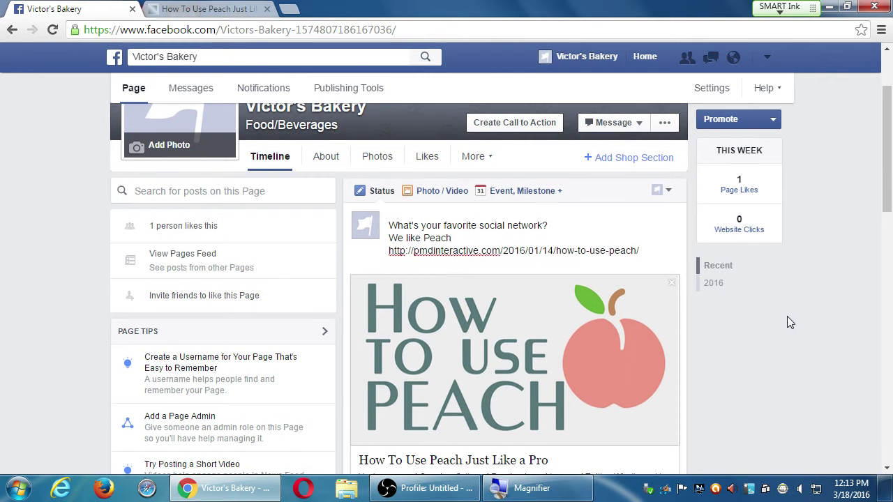
pyautogui.scroll(-3, 788, 323)
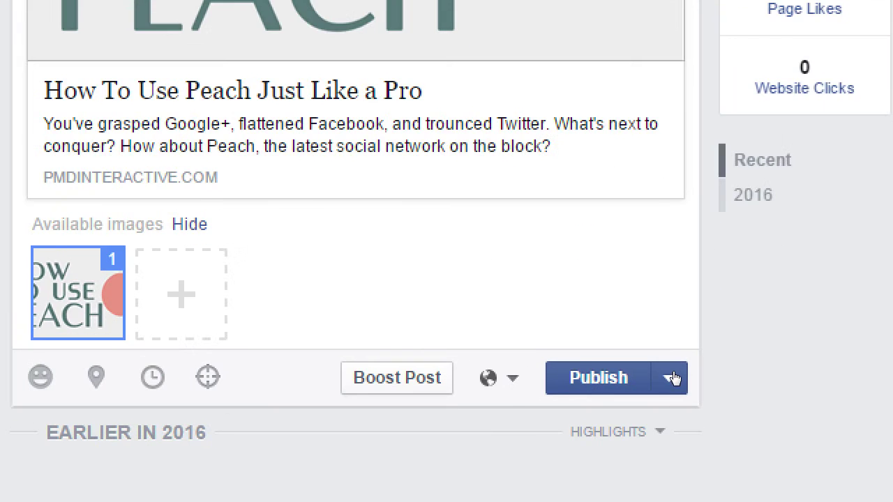
pyautogui.click(673, 377)
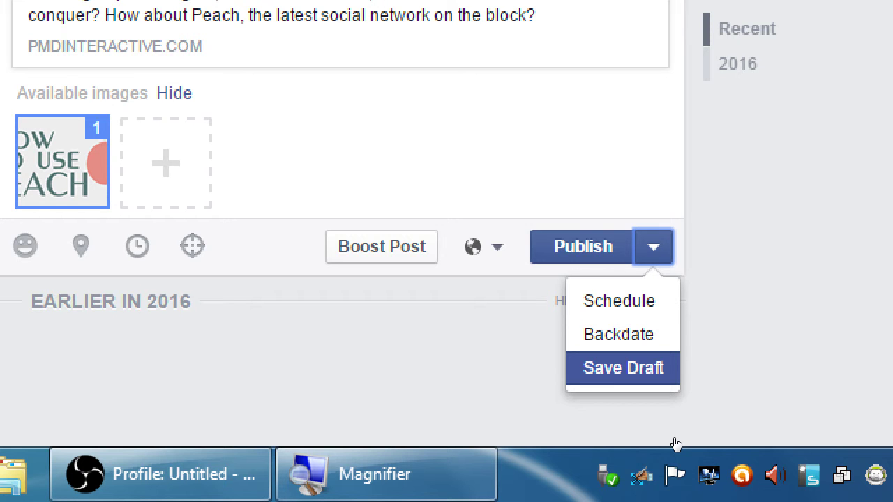
pyautogui.click(674, 443)
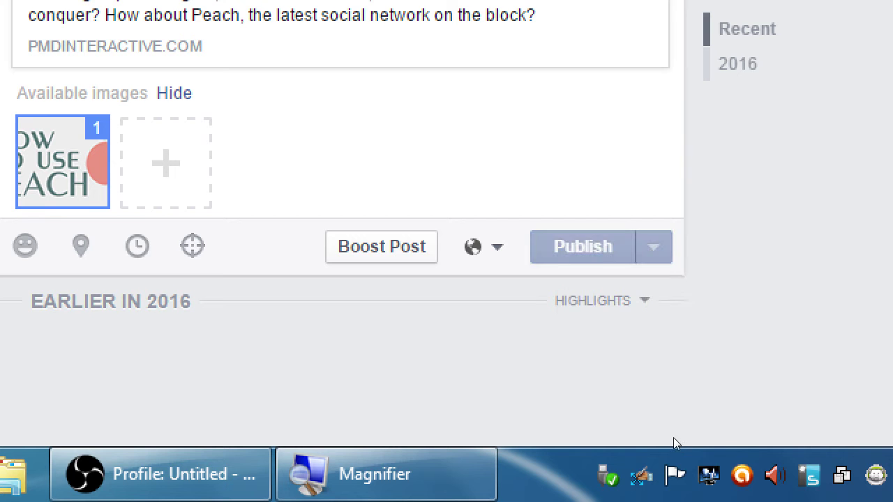
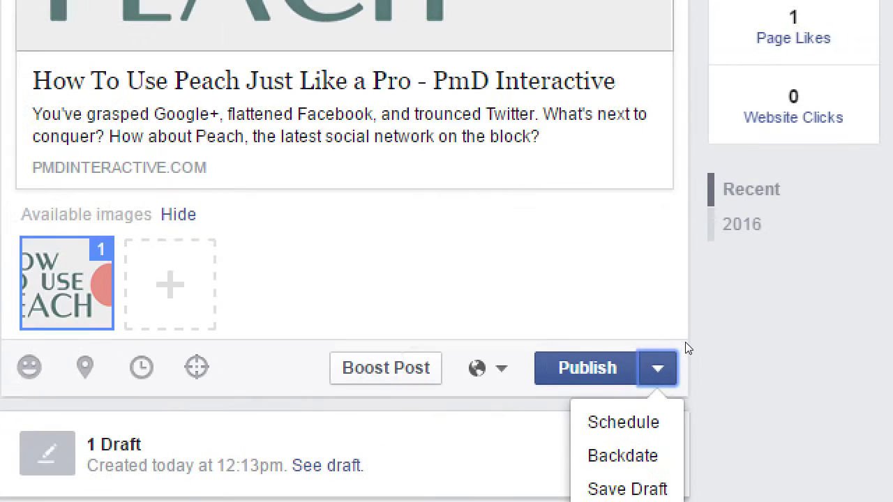
# - Examine the backdating options for the Peach link post and close them without applying a date
pyautogui.press('Down')
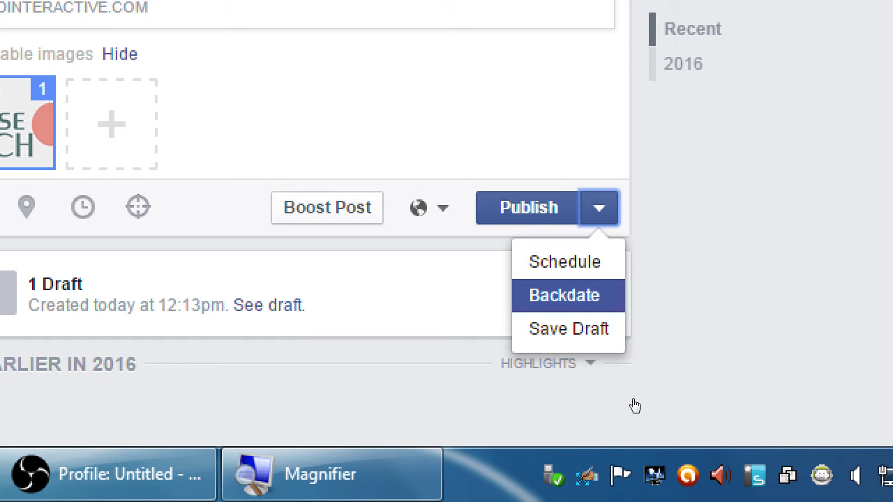
pyautogui.press('Return')
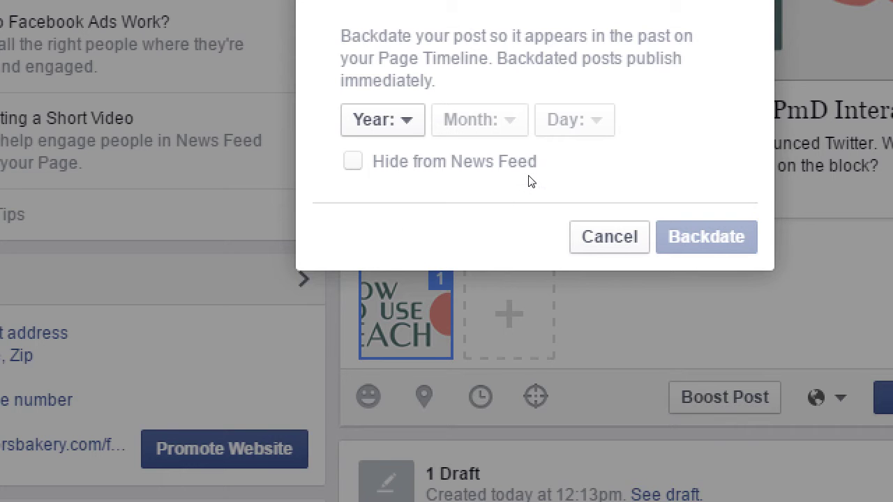
pyautogui.moveTo(468, 173); pyautogui.dragTo(517, 175)
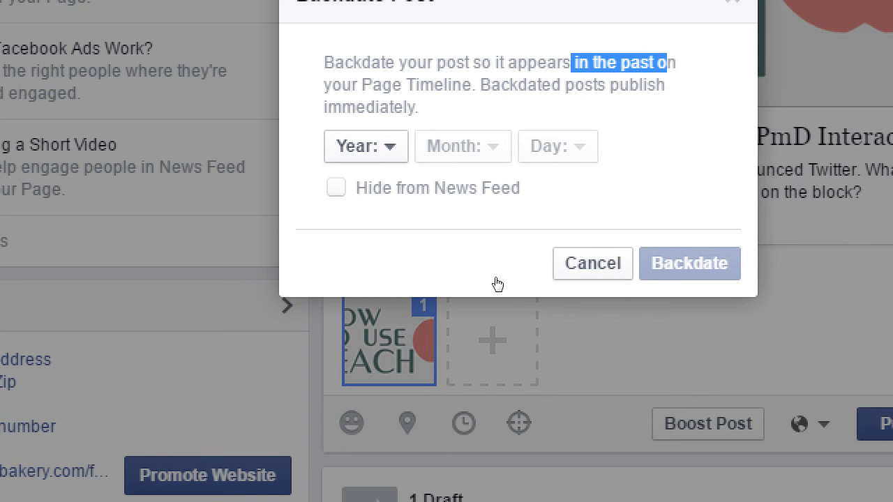
pyautogui.click(589, 265)
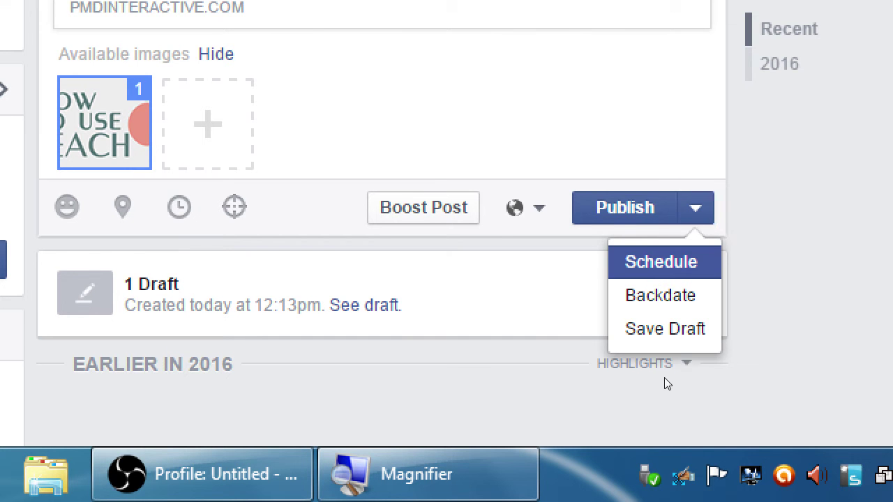
# - Open scheduling for the Peach link post and set the publication date to 4/1/2016
pyautogui.press('Return')
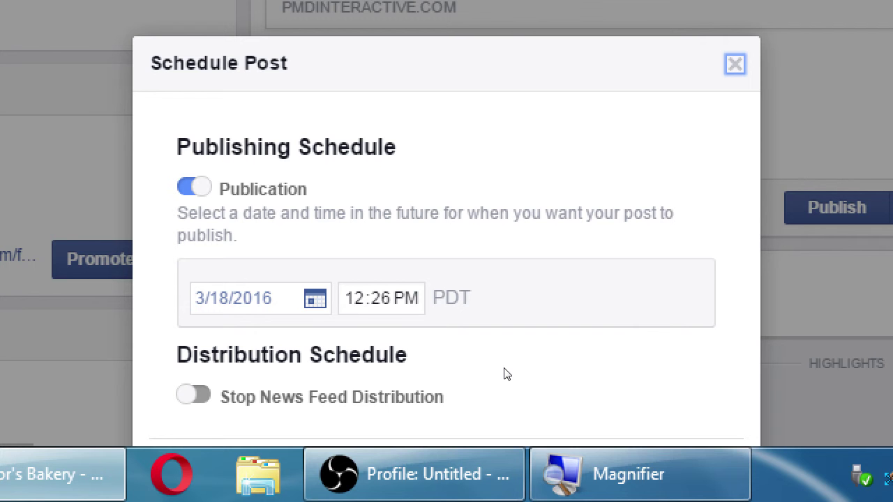
pyautogui.press('Tab')
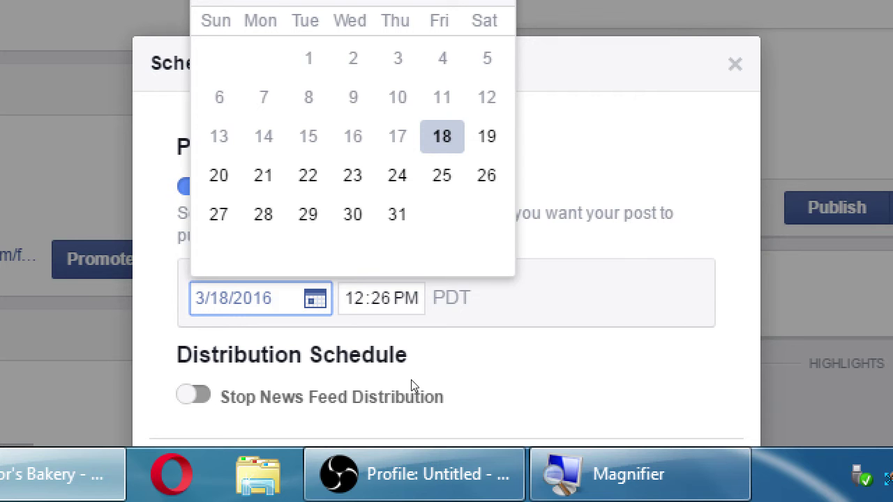
pyautogui.press('Tab')
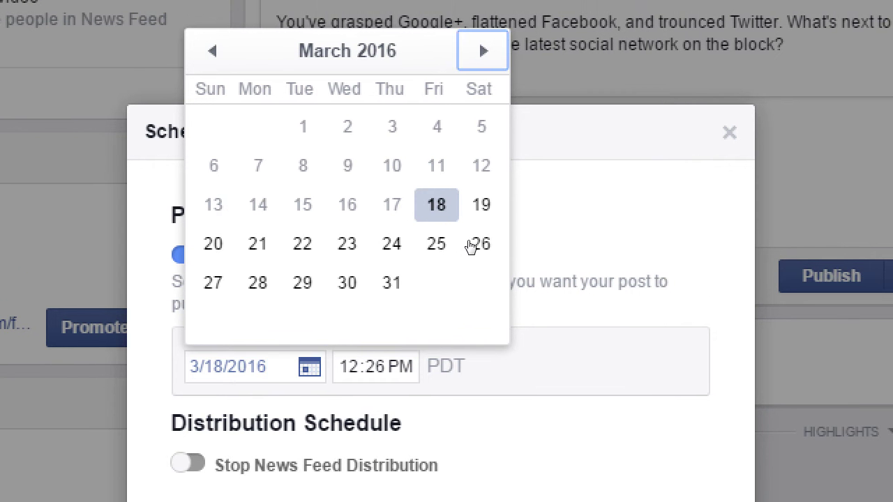
pyautogui.press('Return')
pyautogui.press('Return')
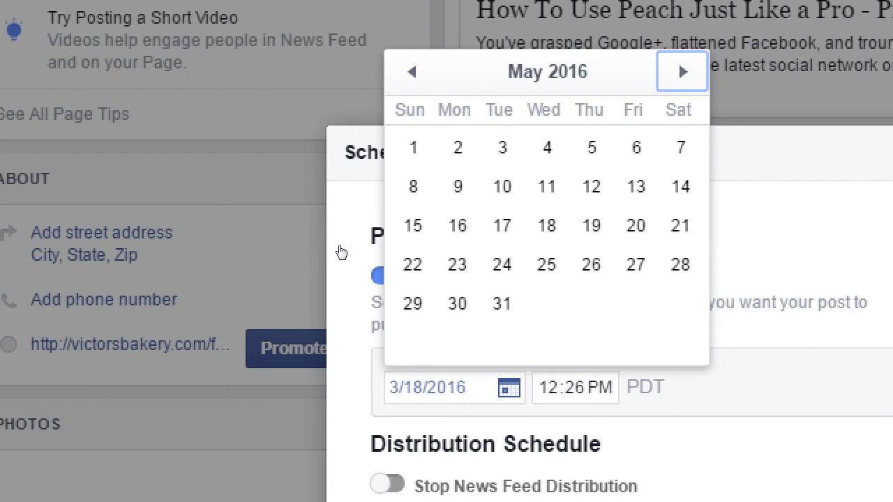
pyautogui.hotkey('shift', 'Tab')
pyautogui.press('Return')
pyautogui.press('Tab')
pyautogui.press('Return')
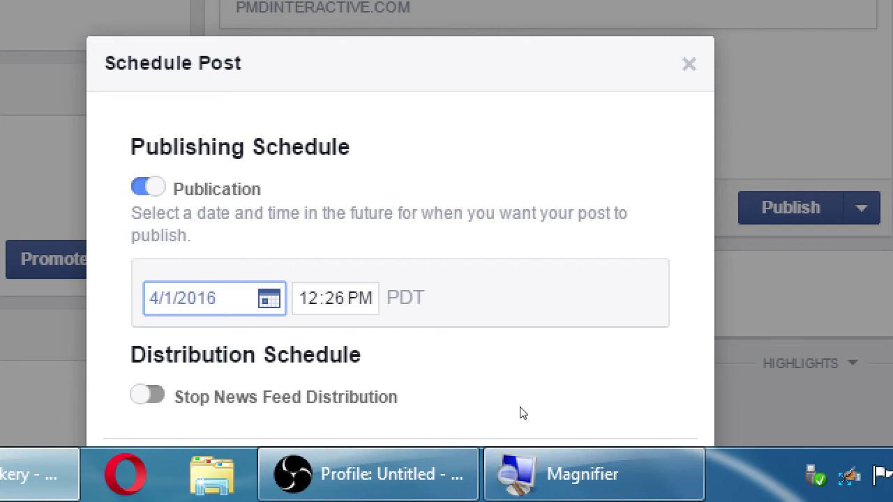
pyautogui.press('super+minus')
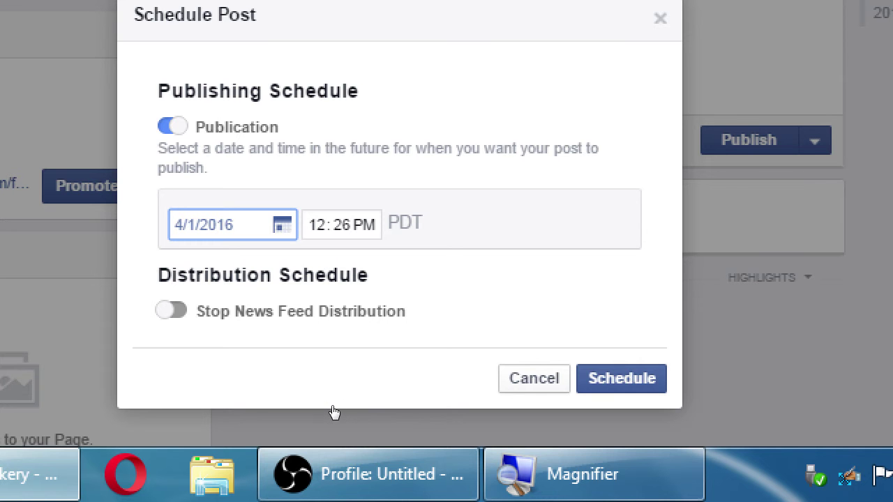
# - Set the scheduled publication to 3/18/2016 at 1:26 PM
pyautogui.click(383, 367)
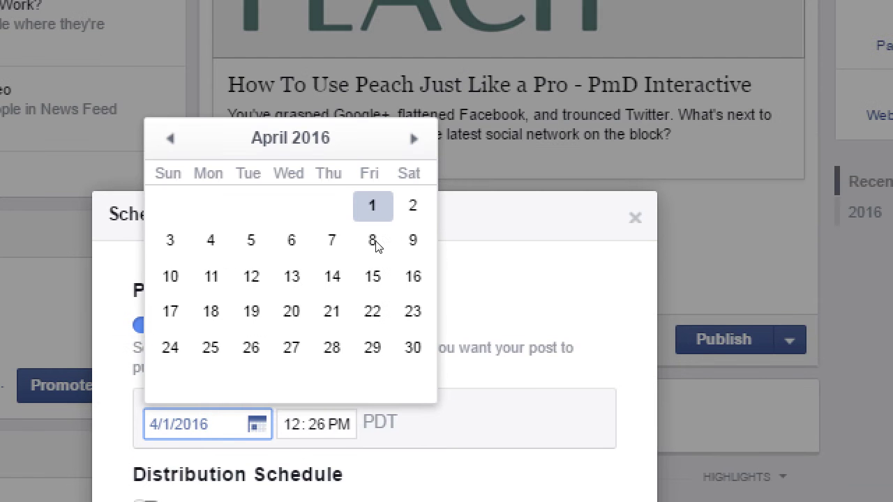
pyautogui.hotkey('shift', 'Tab')
pyautogui.press('Return')
pyautogui.press('Tab')
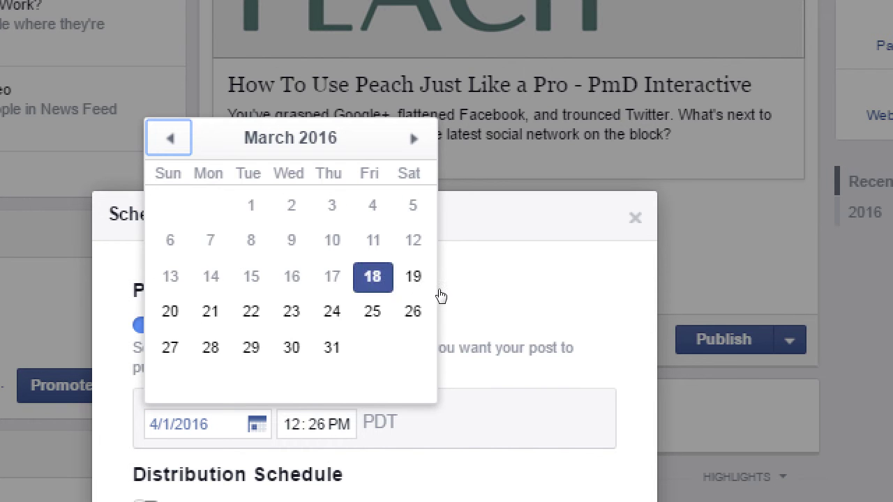
pyautogui.press('Return')
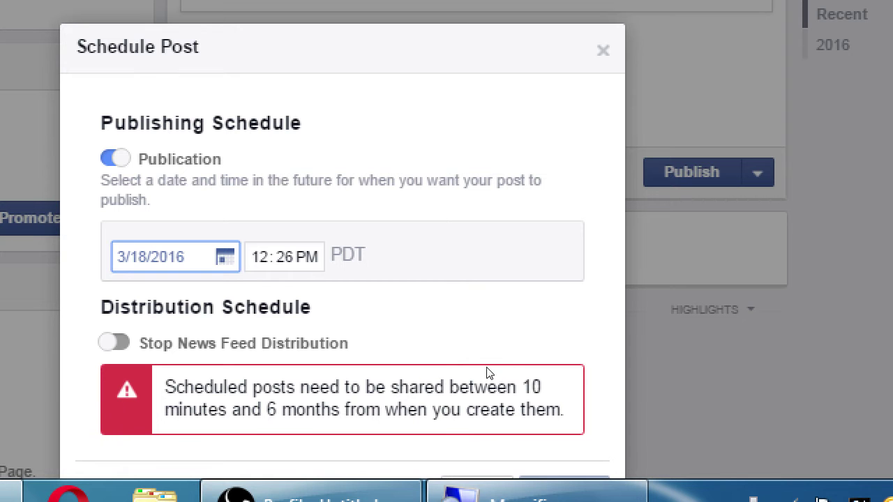
pyautogui.press('Tab')
pyautogui.press('Tab')
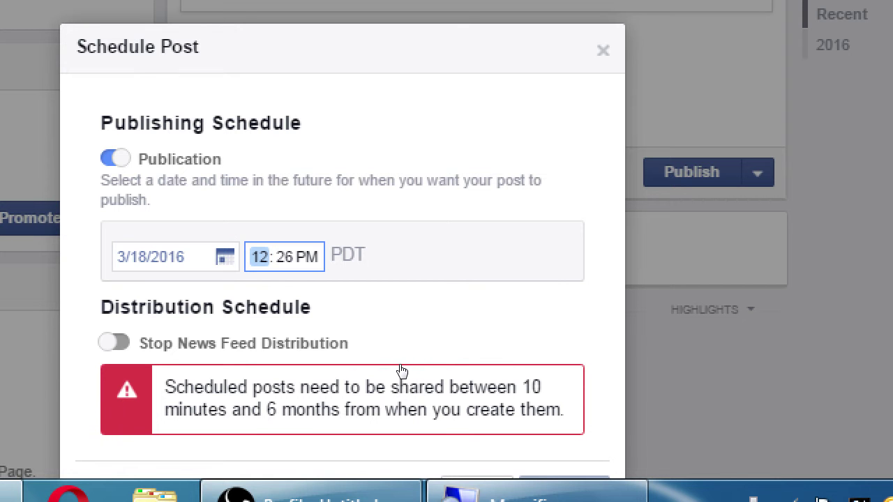
pyautogui.press('Up')
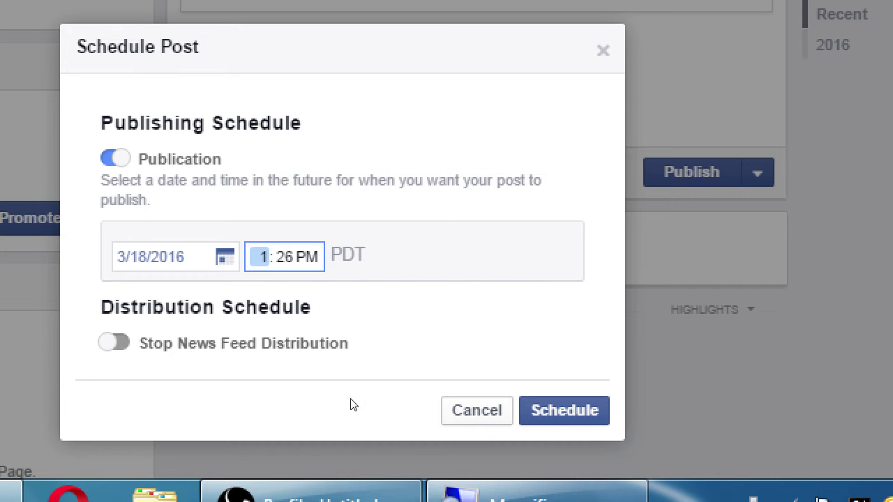
# - Enable Stop News Feed Distribution for the post and set its stop date to 3/21/2016
pyautogui.press('Tab')
pyautogui.press('space')
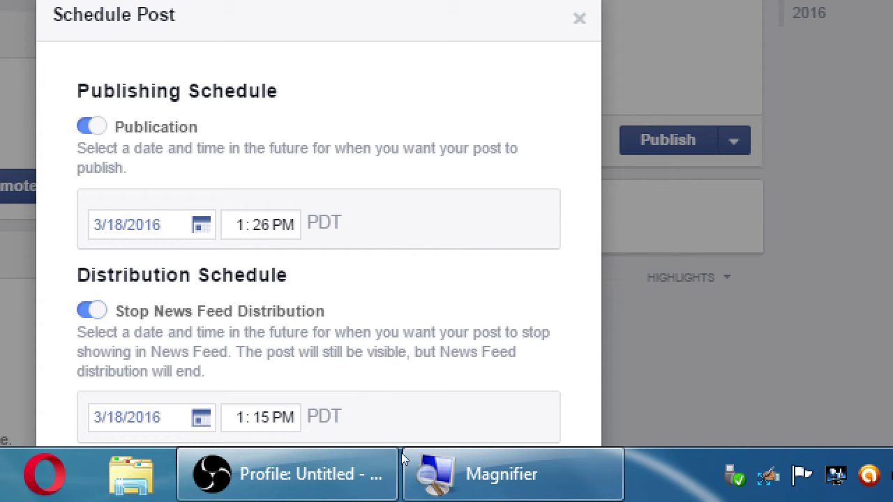
pyautogui.press('Tab')
pyautogui.press('Left')
pyautogui.press('Left')
pyautogui.press('Left')
pyautogui.press('Left')
pyautogui.press('Left')
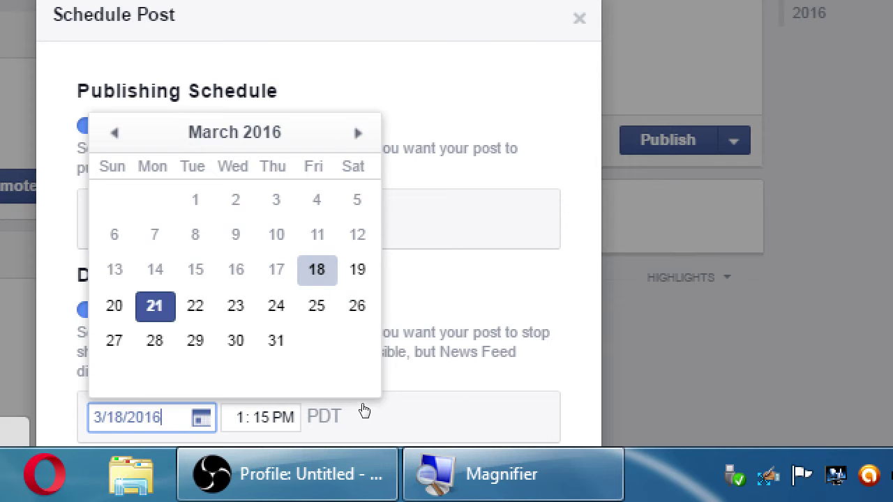
pyautogui.press('Return')
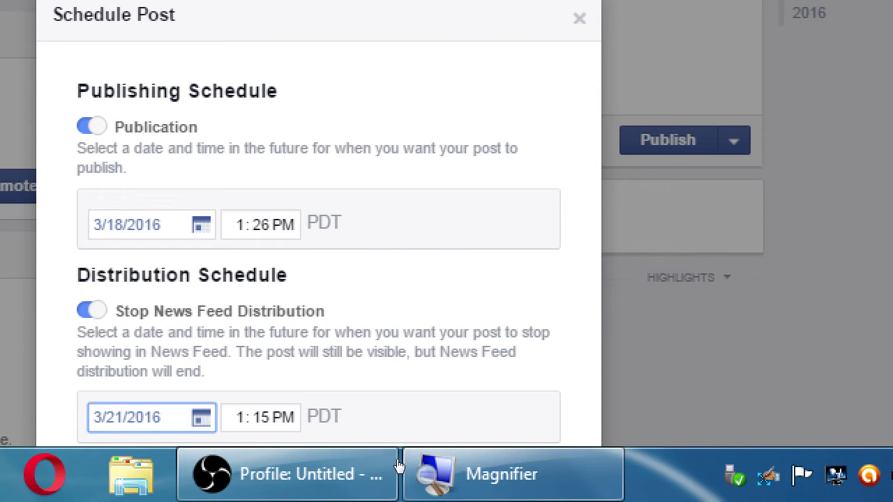
# - Set the News Feed distribution stop time to 6:15 AM and cancel the post scheduling
pyautogui.press('Tab')
pyautogui.write('6')
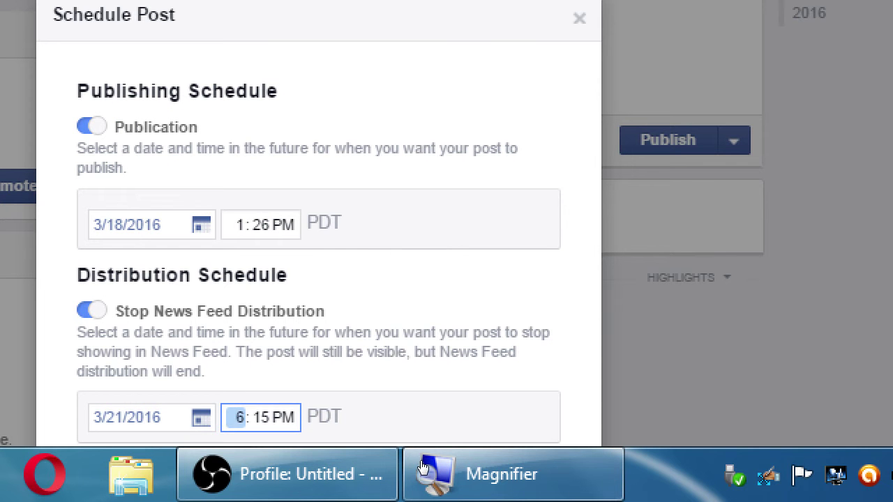
pyautogui.press('Tab')
pyautogui.press('Tab')
pyautogui.press('a')
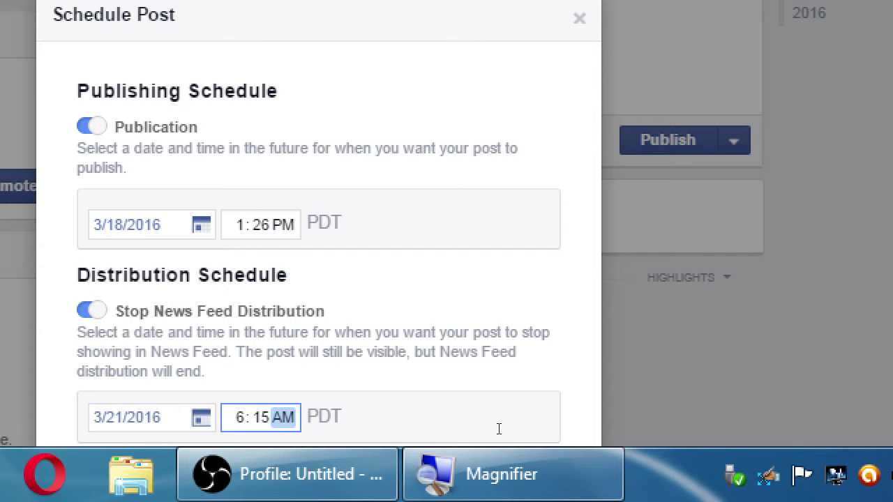
pyautogui.press('super+minus')
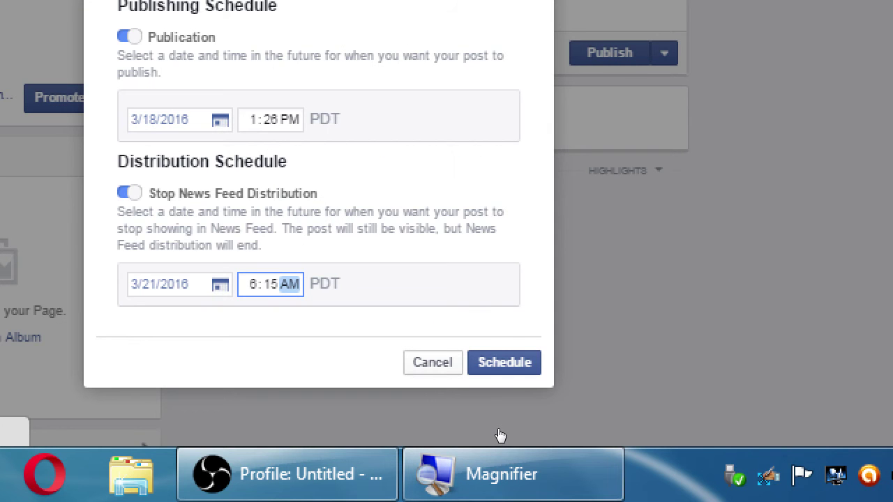
pyautogui.press('super+minus')
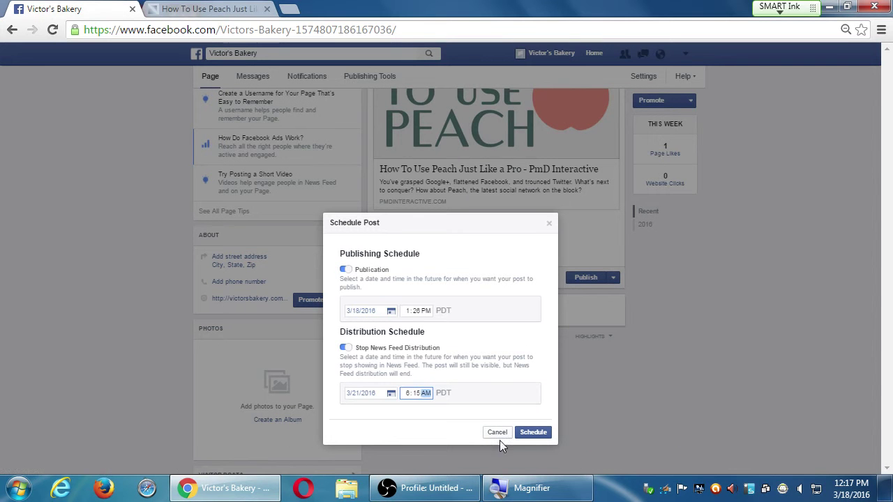
pyautogui.click(497, 433)
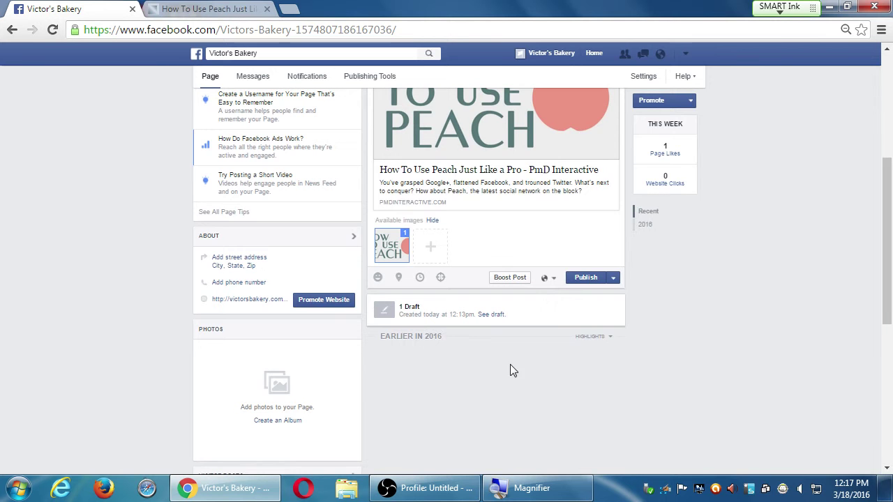
# - Start a new page event with an end time, view its publishing options, and close it without saving
pyautogui.hotkey('ctrl', '+')
pyautogui.hotkey('ctrl', '+')
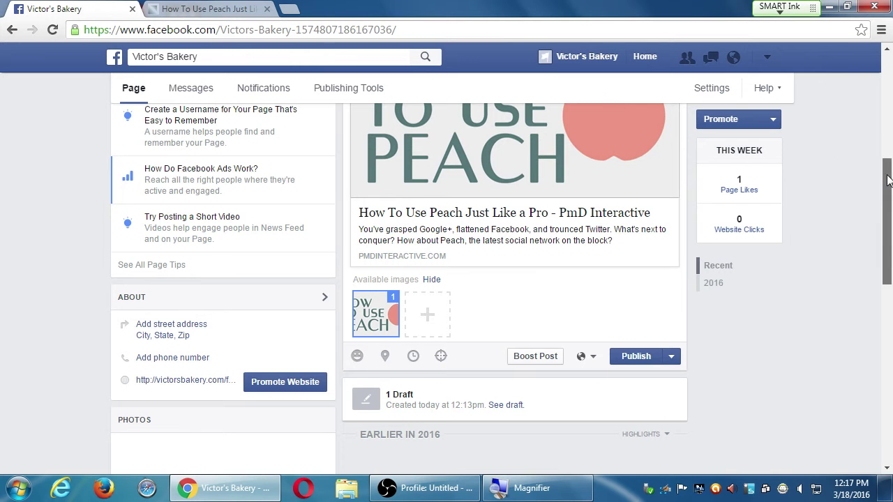
pyautogui.scroll(5, 532, 230)
pyautogui.click(532, 227)
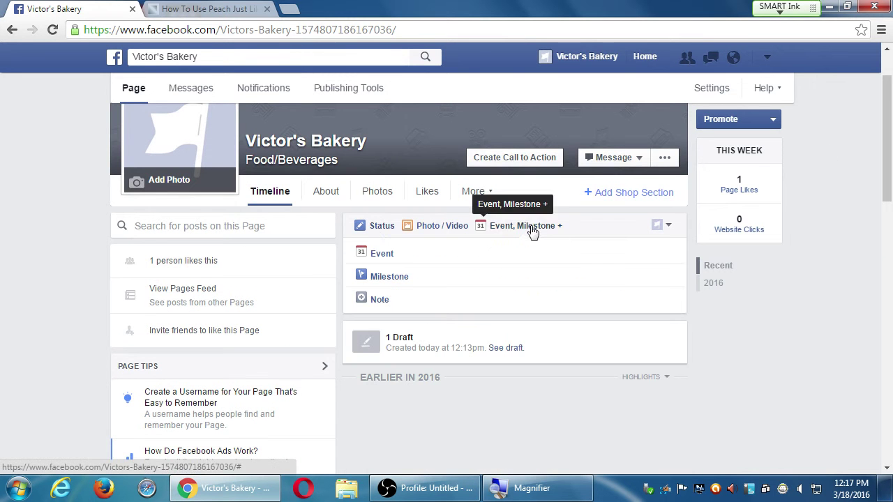
pyautogui.click(380, 254)
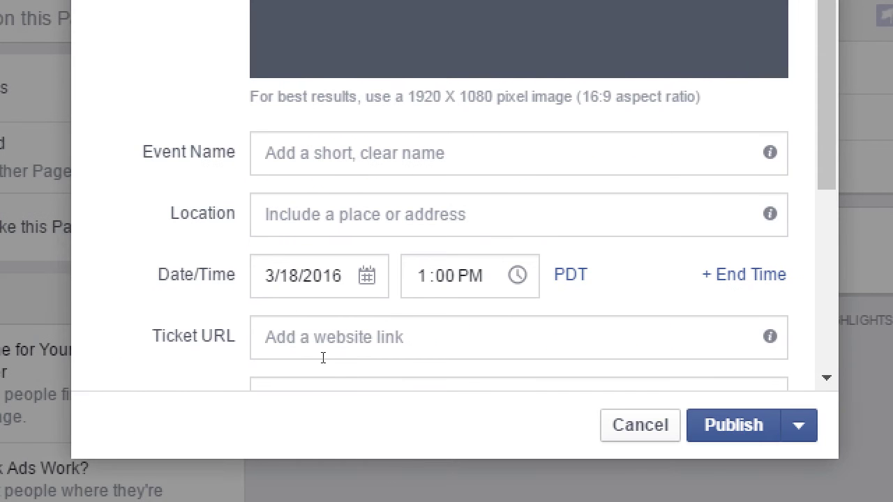
pyautogui.moveTo(302, 355); pyautogui.dragTo(325, 360)
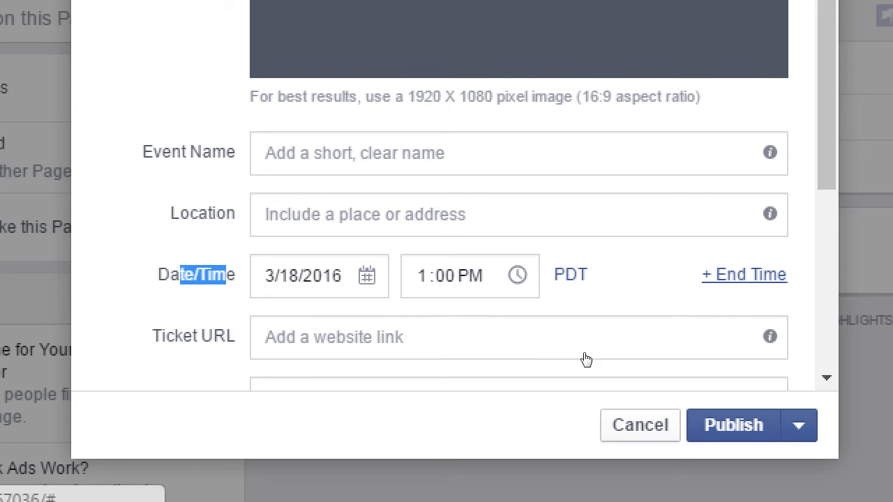
pyautogui.press('Return')
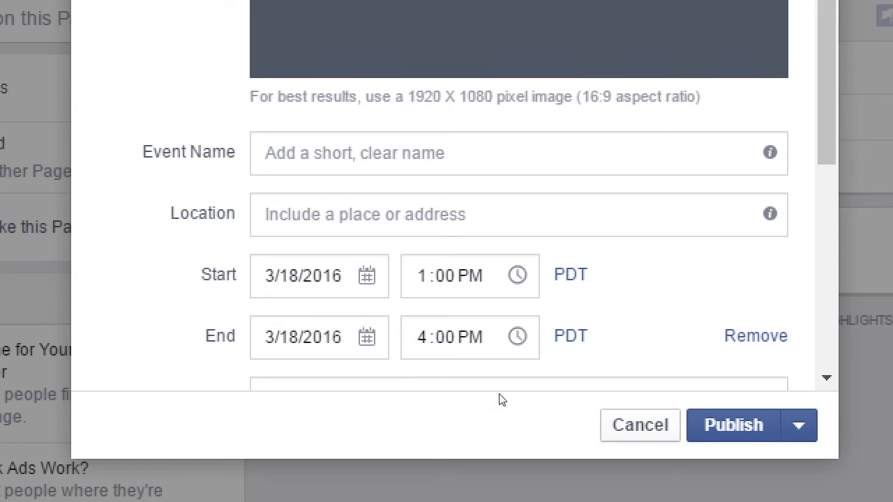
pyautogui.press('Return')
pyautogui.press('Down')
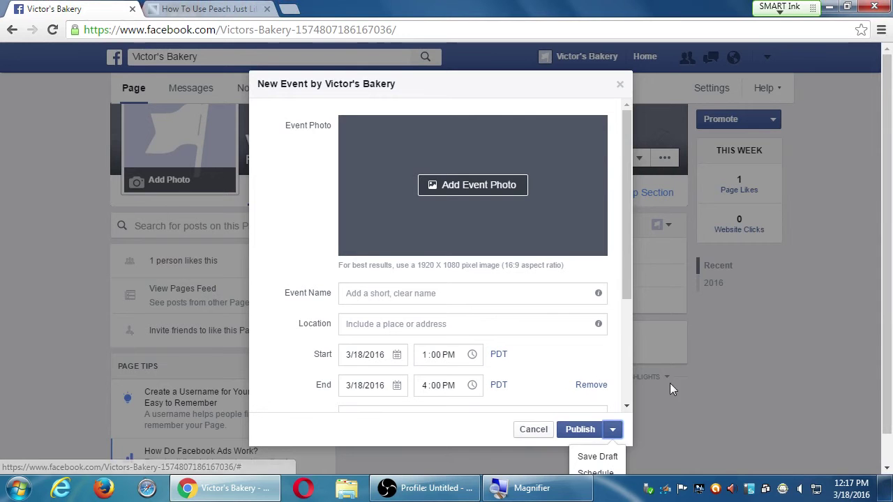
pyautogui.click(780, 354)
pyautogui.click(780, 355)
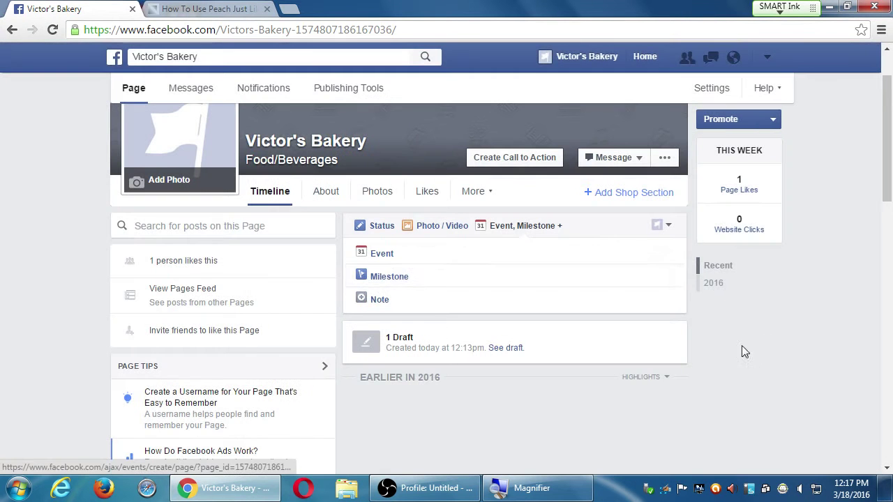
# - Return to the Peach status post and review its link preview and publishing options
pyautogui.click(360, 225)
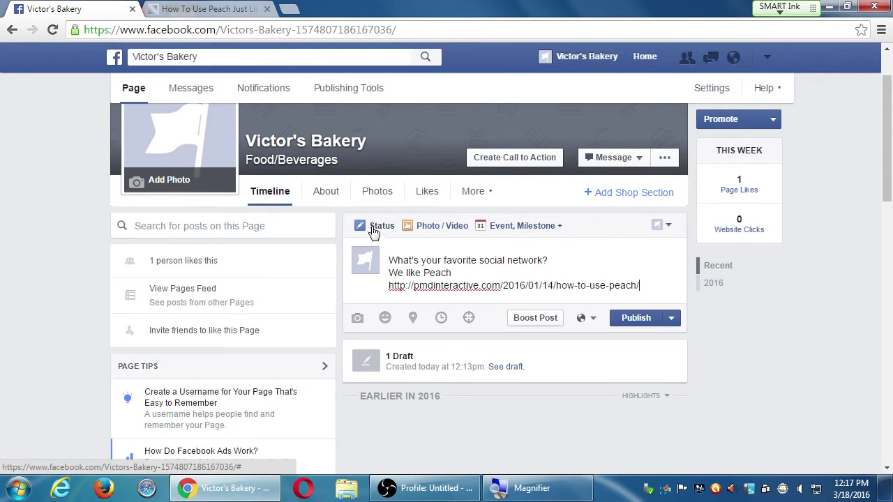
pyautogui.tripleClick(645, 282)
pyautogui.click(645, 283)
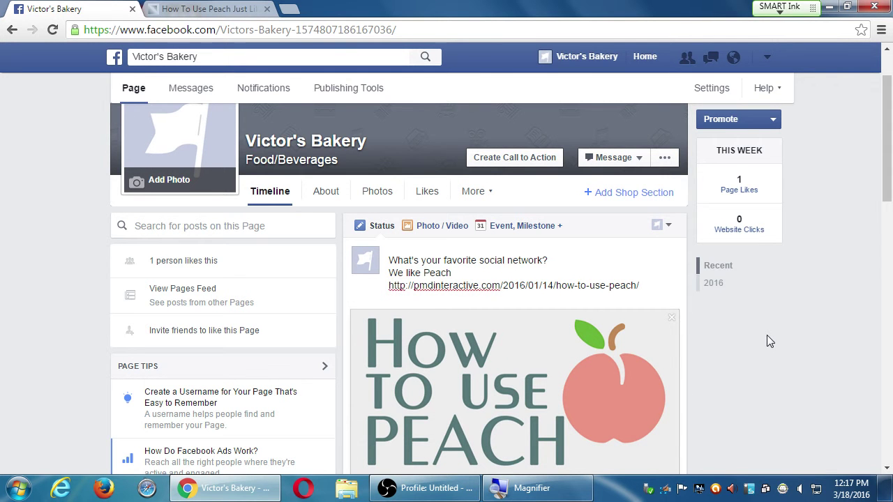
pyautogui.scroll(-5, 766, 335)
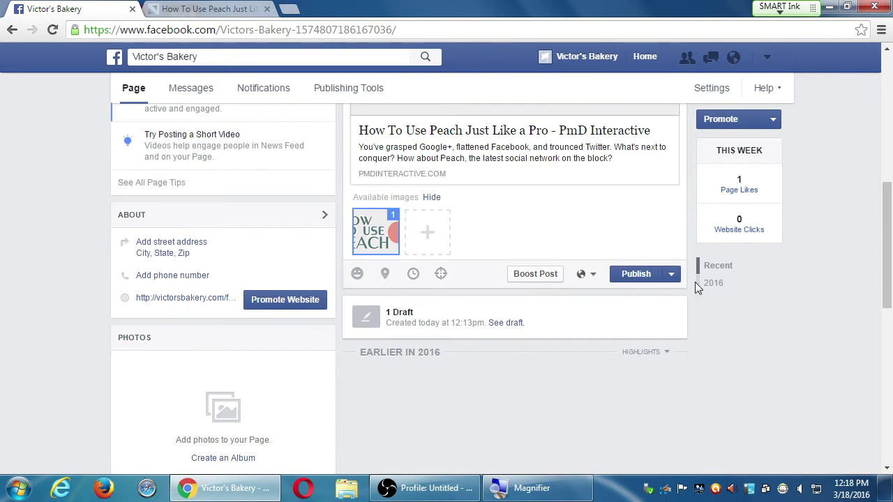
pyautogui.click(672, 277)
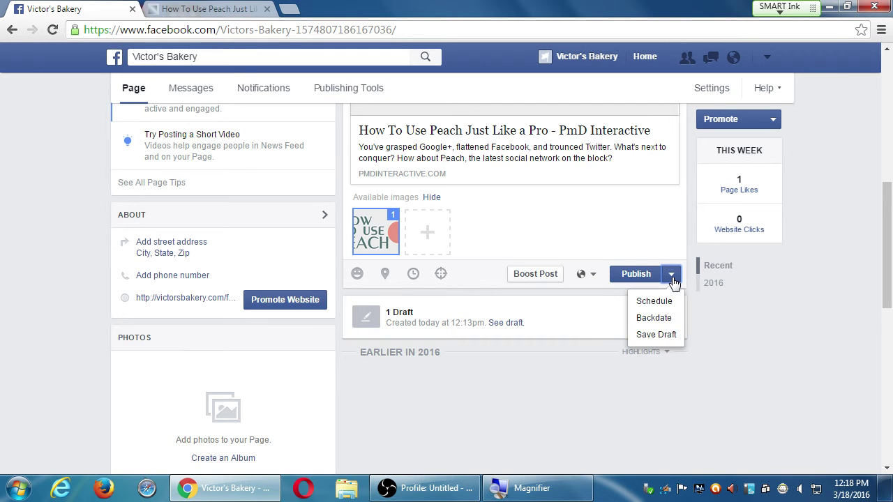
pyautogui.click(826, 353)
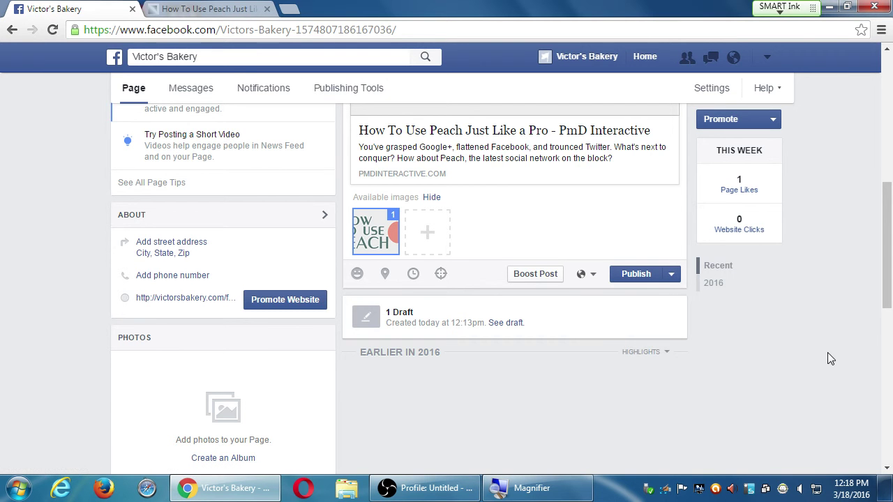
# - Review the audience choices and the publishing options available for the Peach link post
pyautogui.click(593, 276)
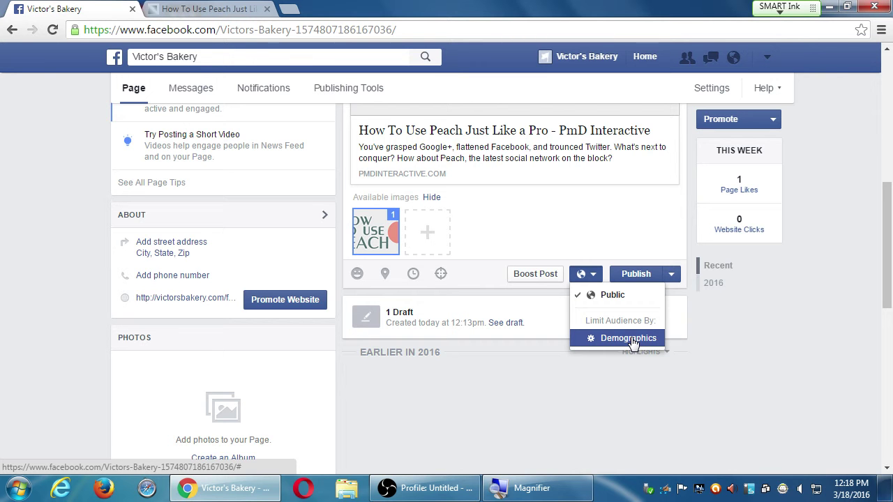
pyautogui.click(704, 302)
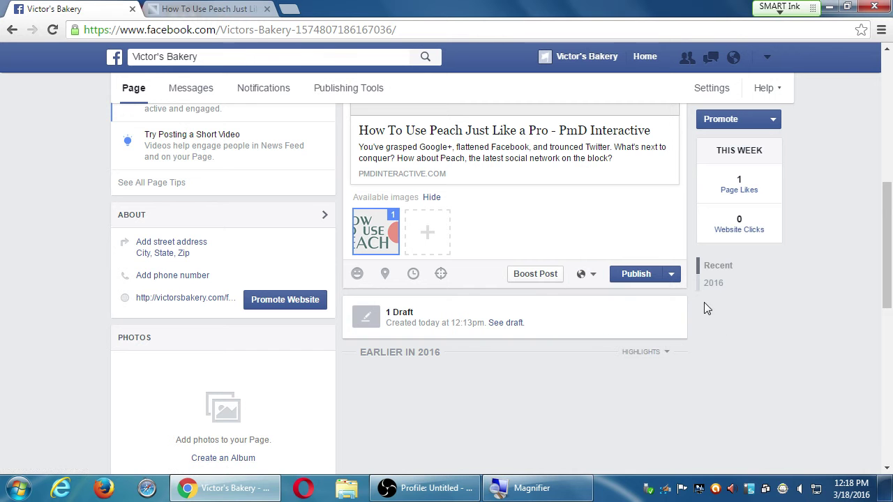
pyautogui.click(671, 273)
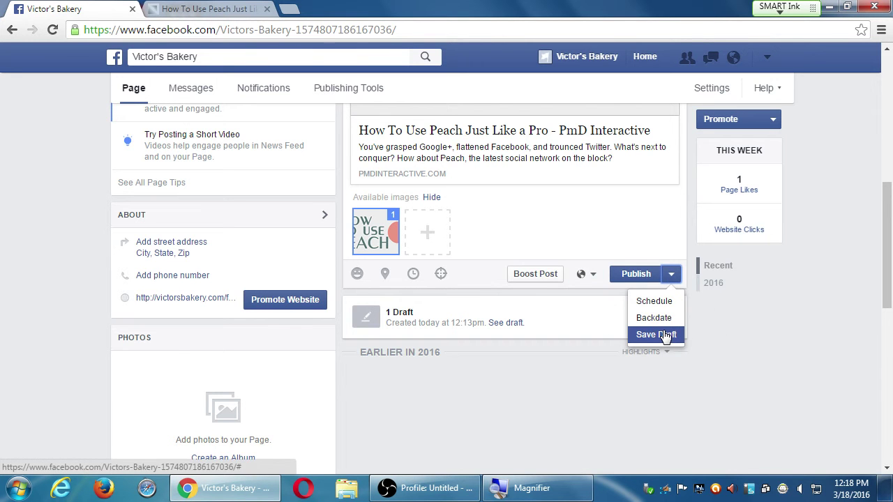
# - Start scheduling the Peach post, enable Stop News Feed Distribution and set its stop time to 7:33 AM
pyautogui.click(654, 302)
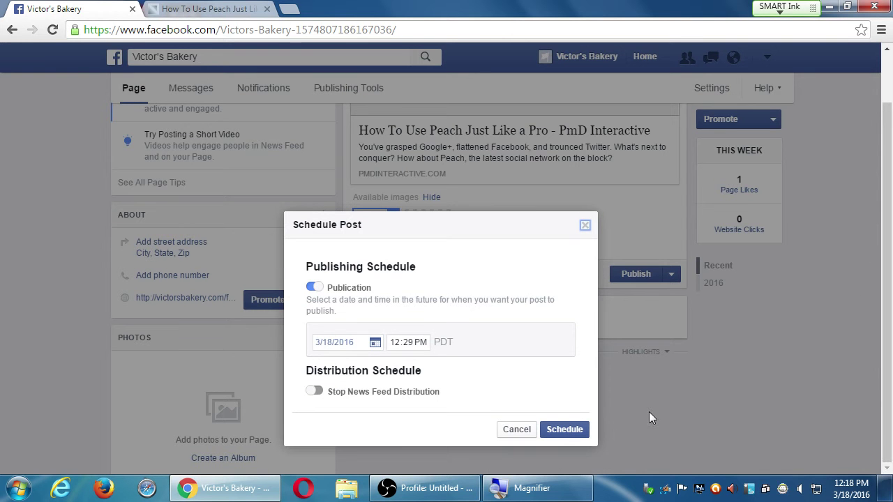
pyautogui.click(313, 394)
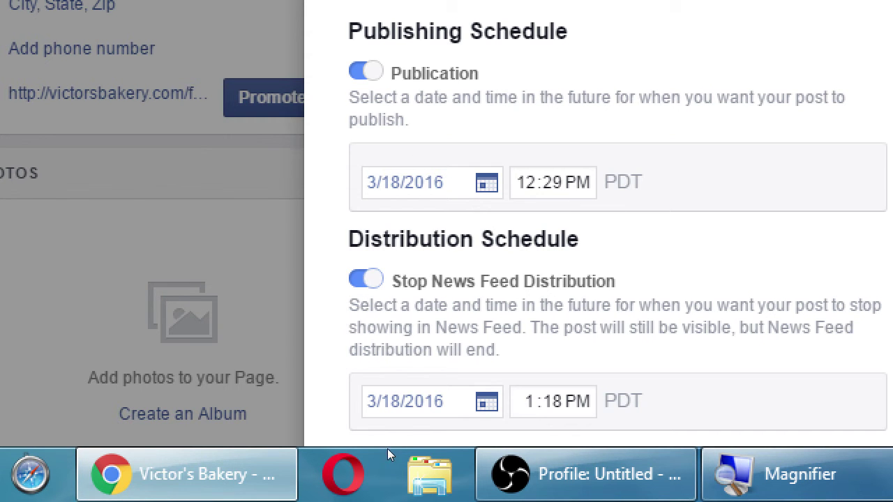
pyautogui.press('Tab')
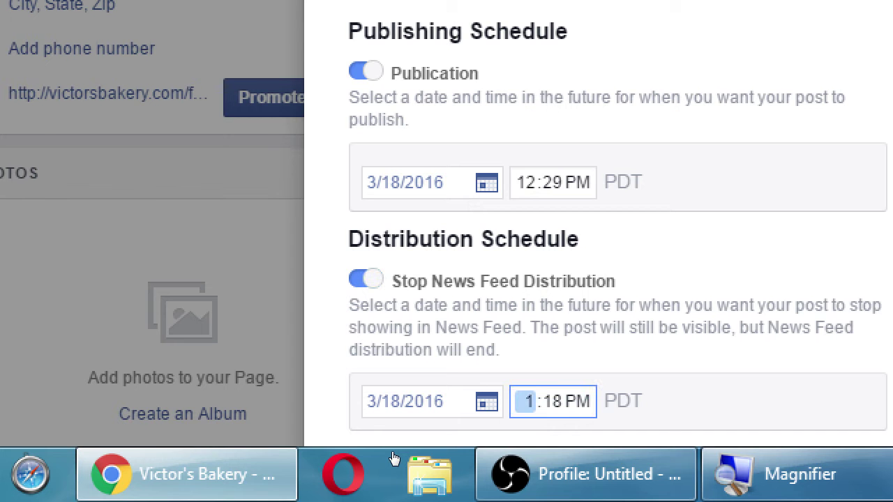
pyautogui.write('7')
pyautogui.press('Tab')
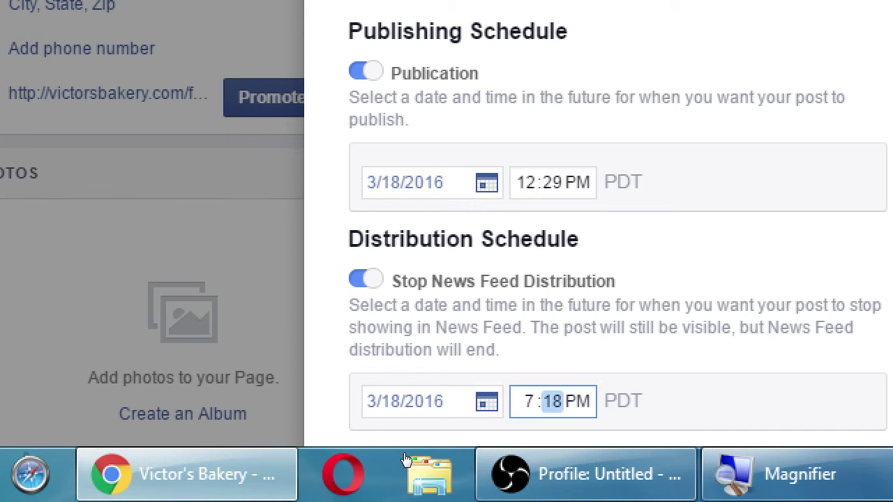
pyautogui.write('33')
pyautogui.press('Tab')
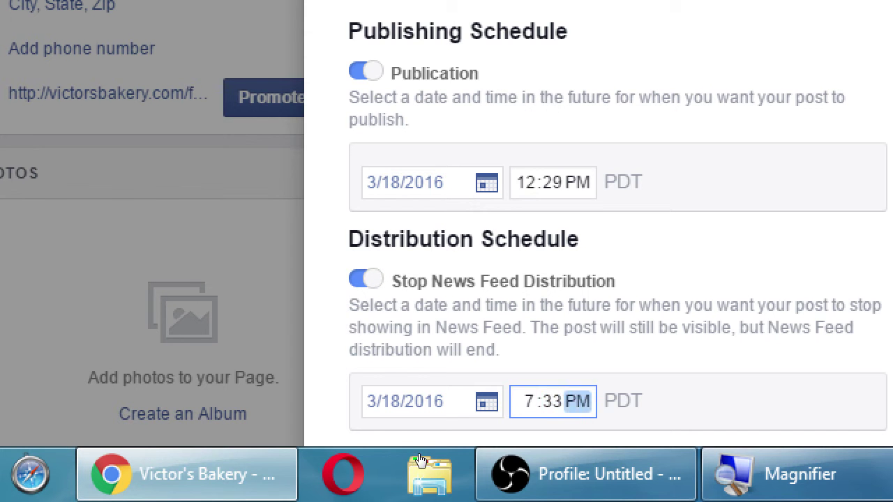
pyautogui.write('a')
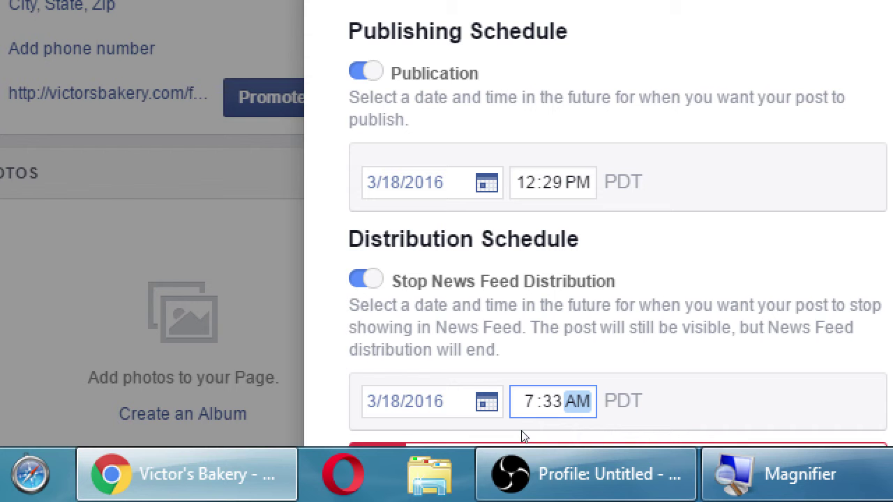
# - Set the News Feed distribution stop date to 3/25/2016 and close the post scheduling without saving
pyautogui.hotkey('shift', 'Tab')
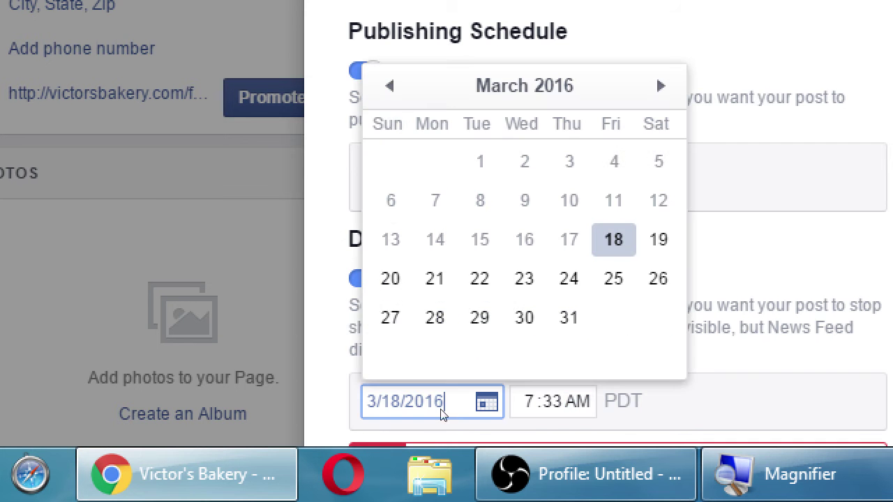
pyautogui.press('Down')
pyautogui.press('Return')
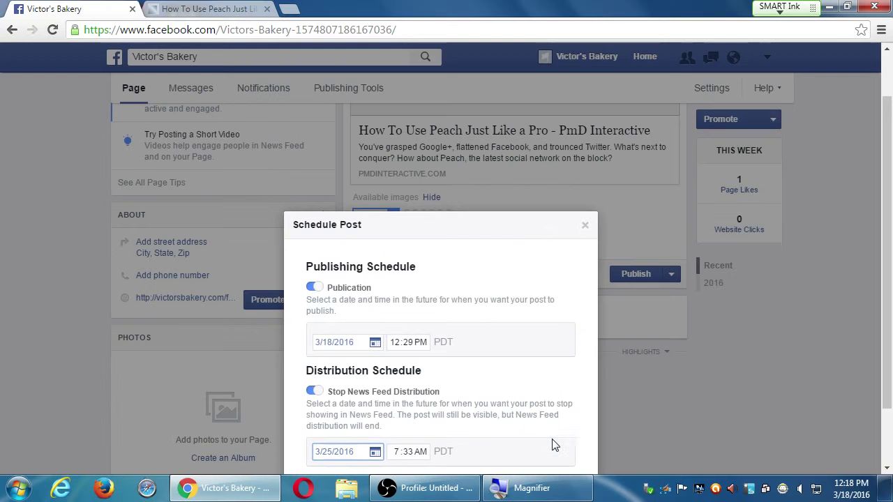
pyautogui.click(584, 225)
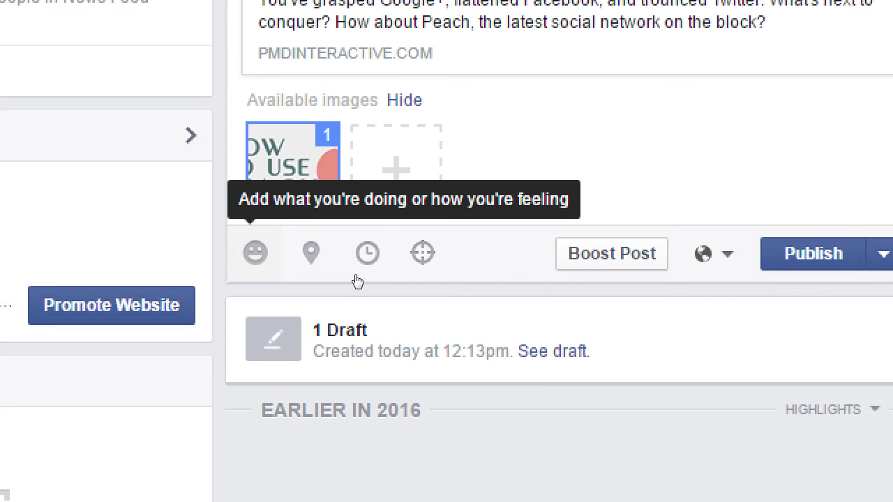
# - Add the feeling "excited" to the Peach status post
pyautogui.click(356, 282)
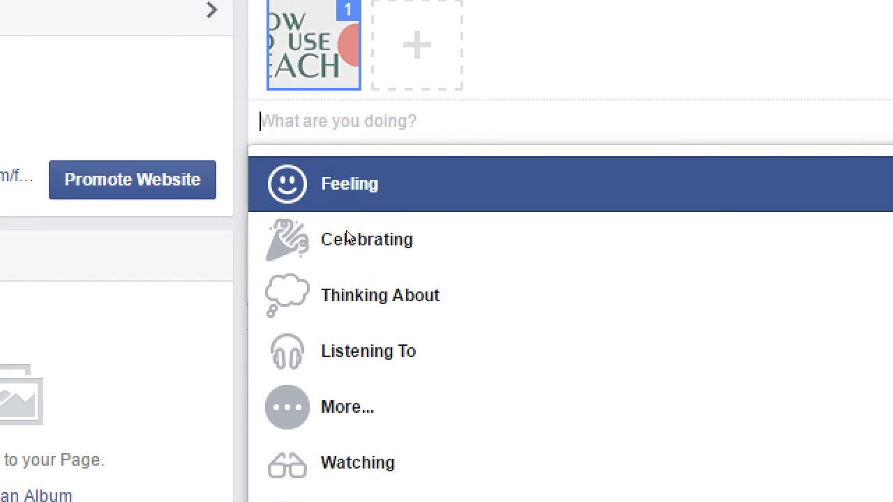
pyautogui.press('Escape')
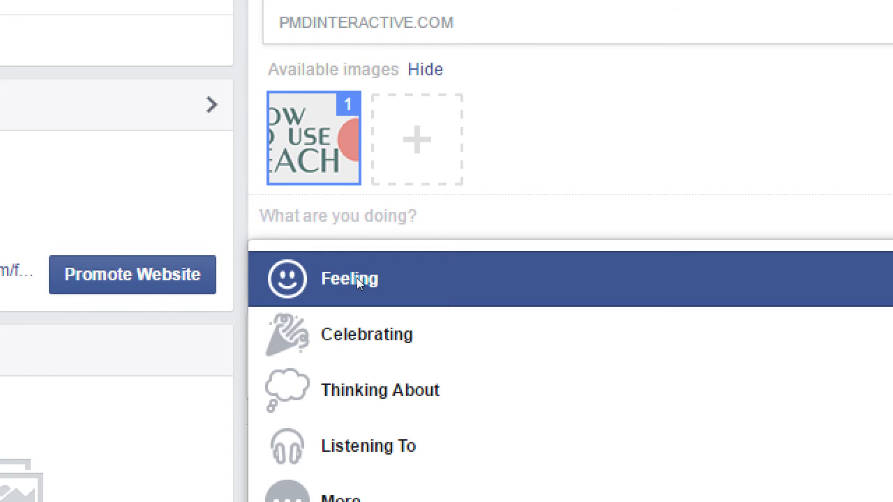
pyautogui.press('Up')
pyautogui.press('Up')
pyautogui.press('Up')
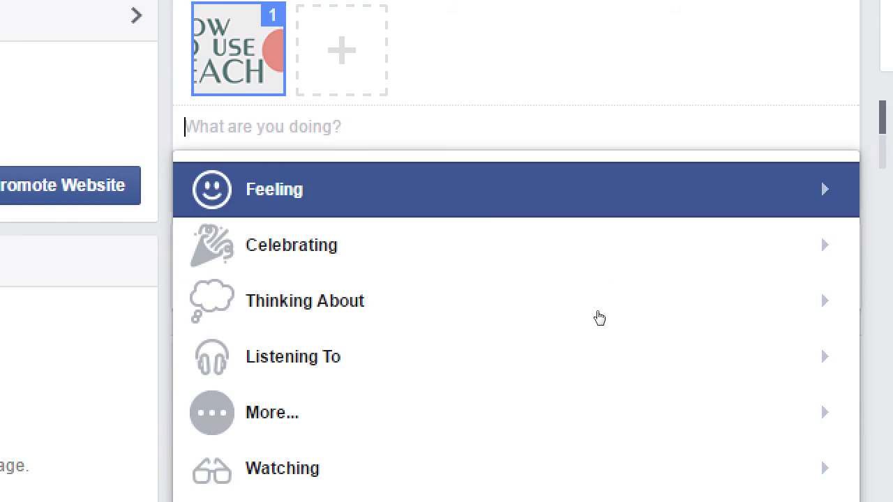
pyautogui.press('Return')
pyautogui.press('Down')
pyautogui.press('Return')
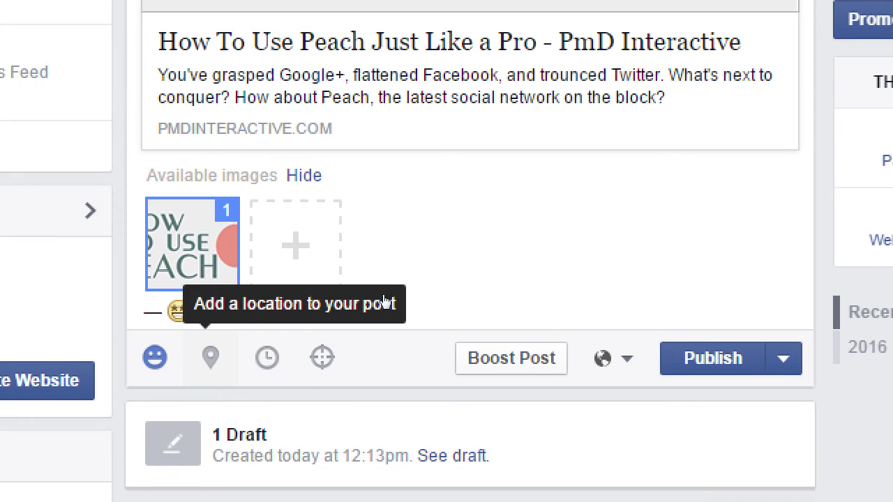
# - Search for the location "900 otay" and tag the post at Mayan Hall @ SWC
pyautogui.click(211, 357)
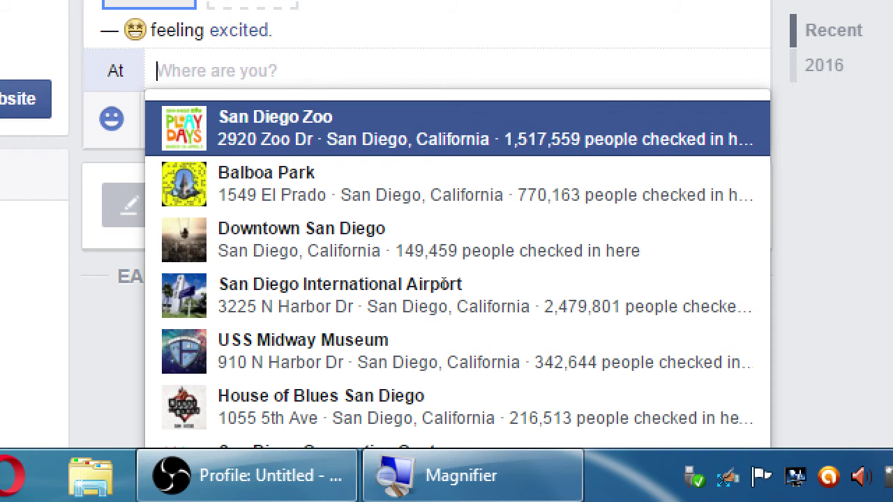
pyautogui.write('900 otay')
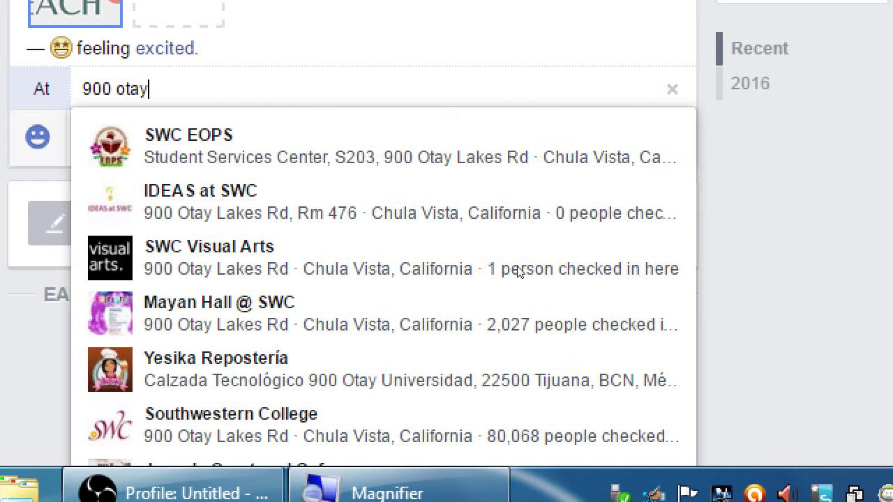
pyautogui.press('Down')
pyautogui.press('Return')
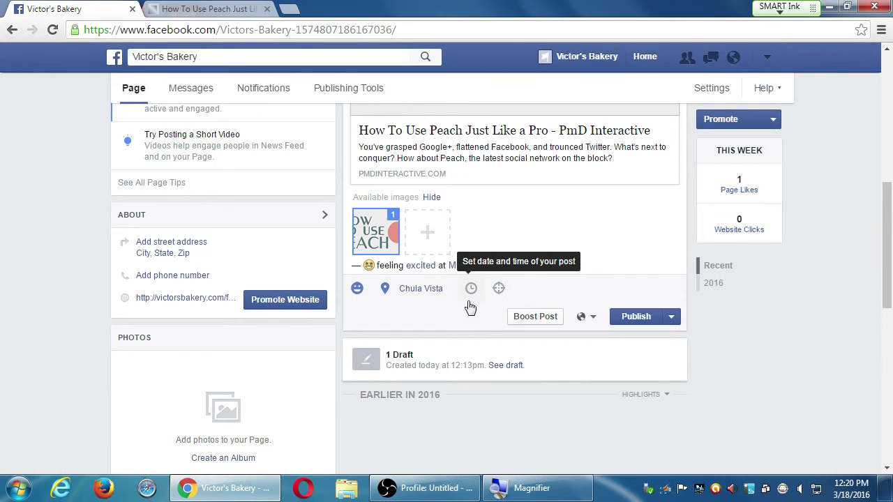
# - Review the post's date setting, publishing options and News Feed targeting settings, and close them without changes
pyautogui.click(472, 291)
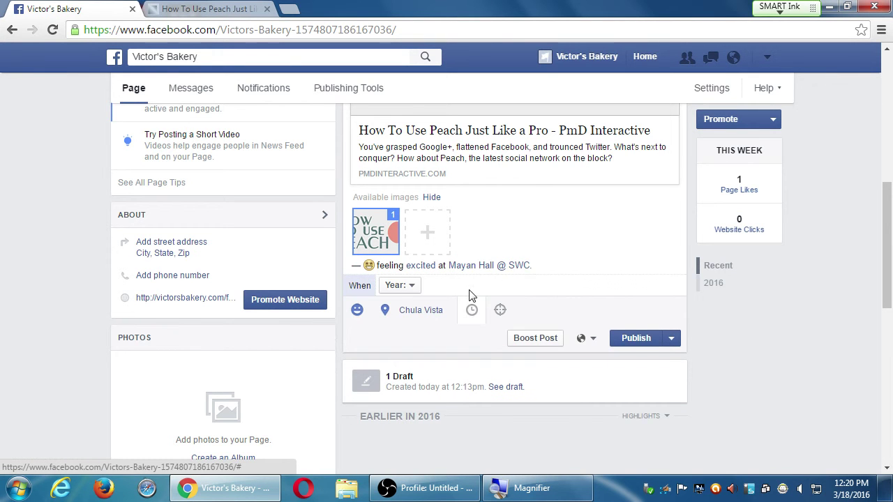
pyautogui.click(672, 339)
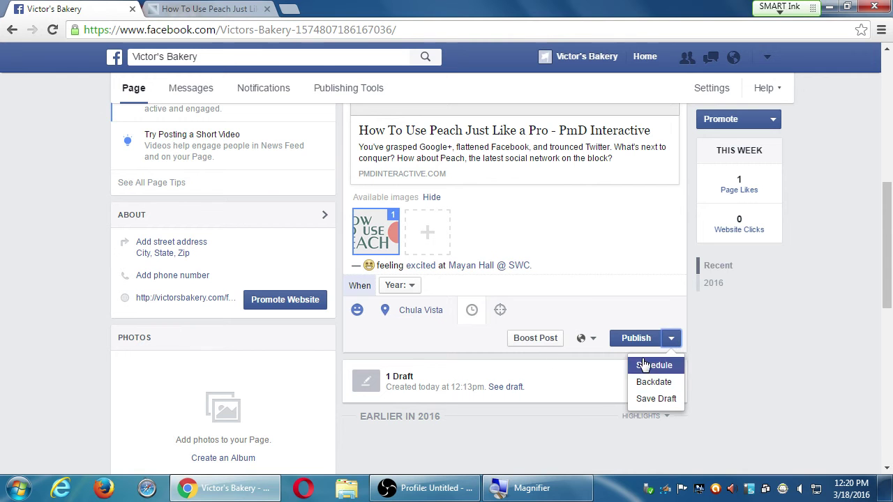
pyautogui.click(475, 309)
pyautogui.click(673, 319)
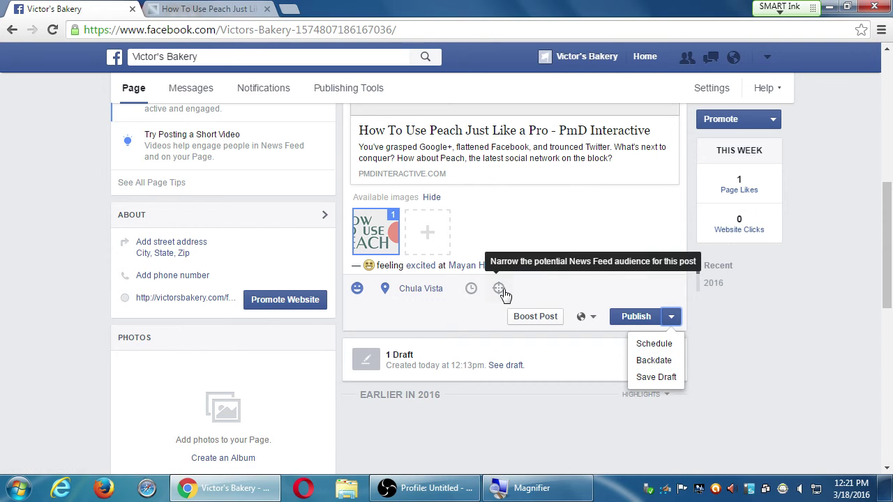
pyautogui.click(591, 319)
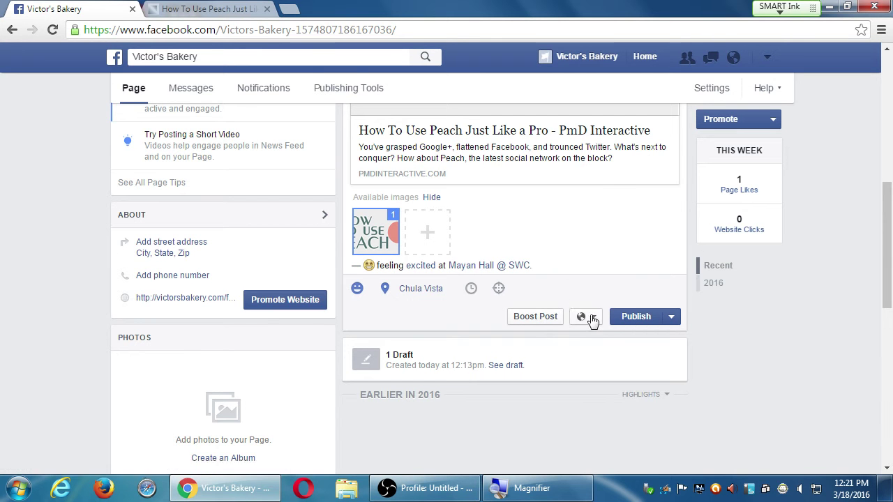
pyautogui.click(482, 322)
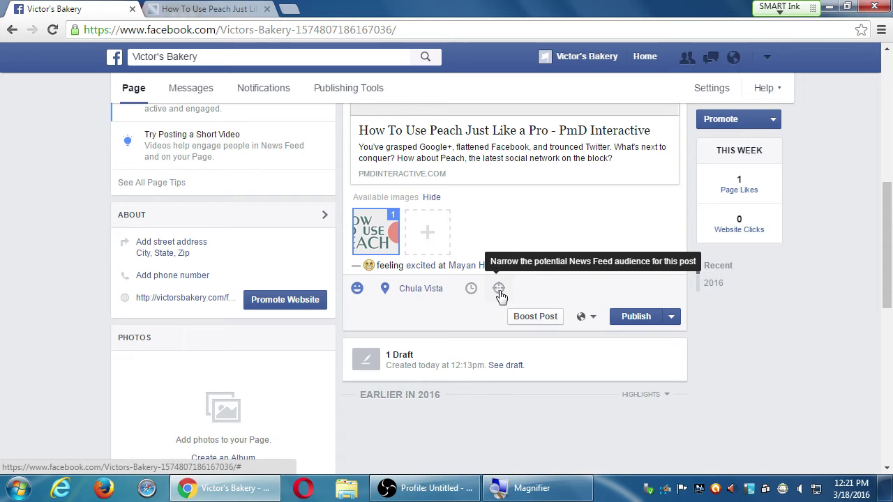
pyautogui.click(499, 291)
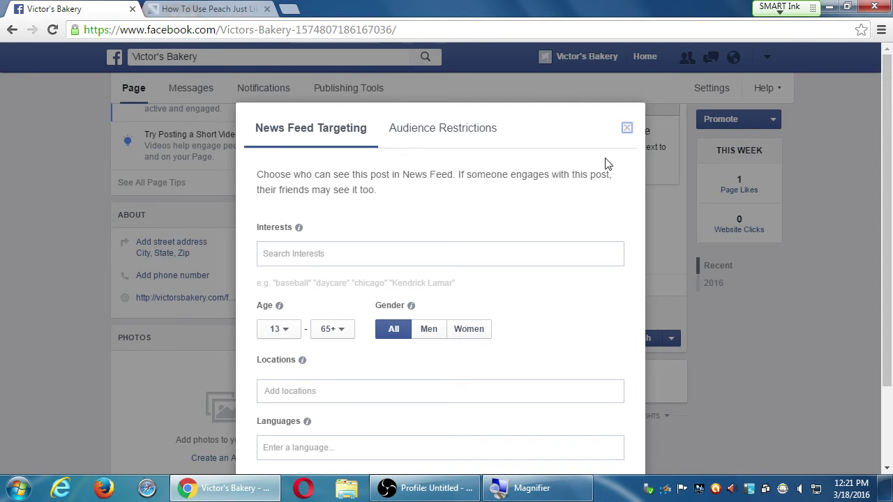
pyautogui.click(626, 130)
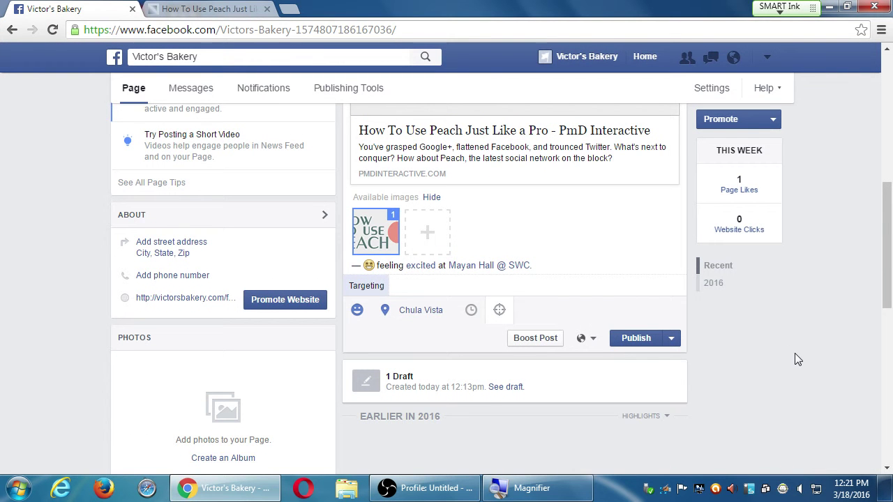
# - Copy the entire status text and paste it repeatedly to make the post very long
pyautogui.moveTo(886, 260); pyautogui.dragTo(891, 180)
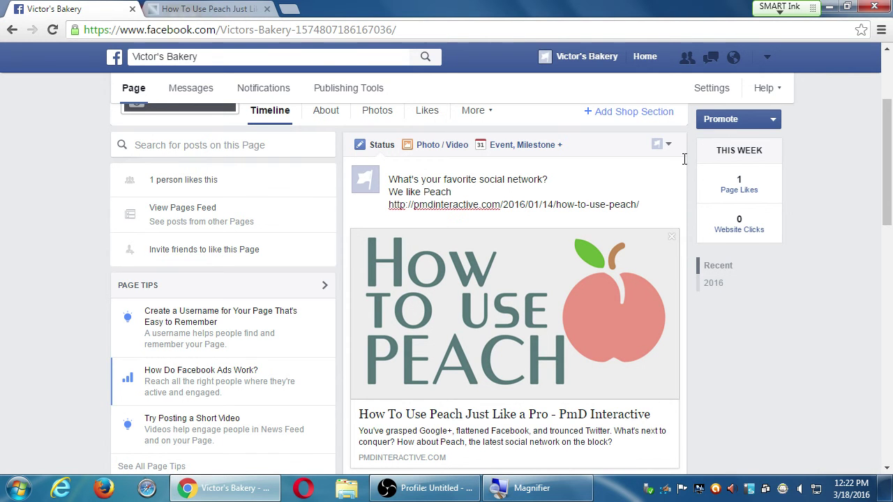
pyautogui.hotkey('ctrl', 'a')
pyautogui.hotkey('ctrl', 'c')
pyautogui.hotkey('ctrl', 'v')
pyautogui.hotkey('ctrl', 'v')
pyautogui.hotkey('ctrl', 'v')
pyautogui.hotkey('ctrl', 'v')
pyautogui.hotkey('ctrl', 'v')
pyautogui.hotkey('ctrl', 'v')
pyautogui.hotkey('ctrl', 'v')
pyautogui.hotkey('ctrl', 'v')
pyautogui.hotkey('ctrl', 'v')
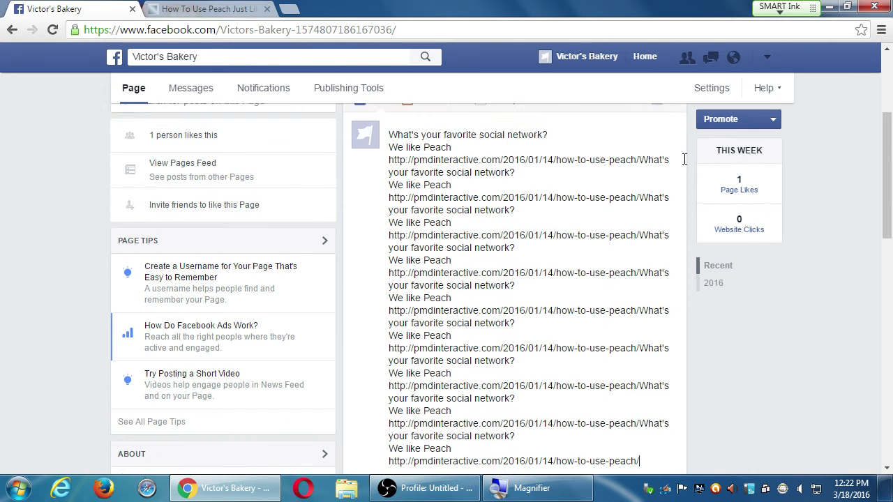
pyautogui.hotkey('ctrl', 'v')
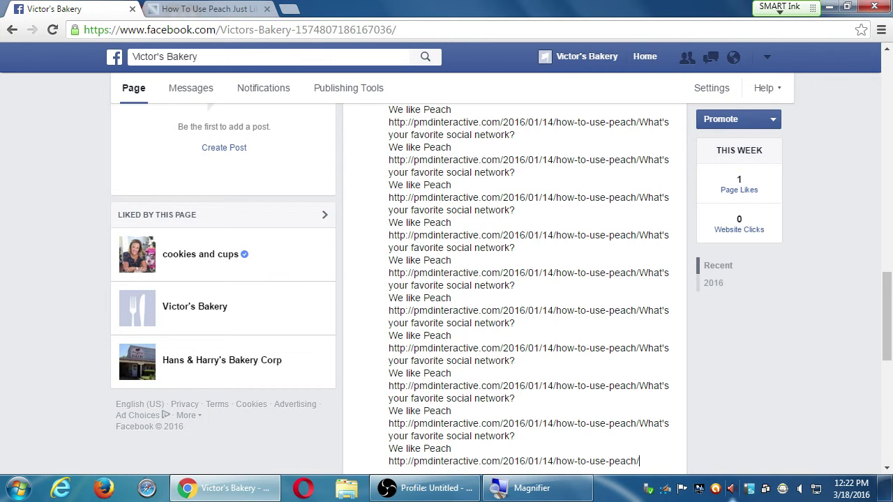
# - Look over the lengthened status post, publish it, and go back up to the published post on the page's timeline
pyautogui.moveTo(883, 353); pyautogui.dragTo(889, 124)
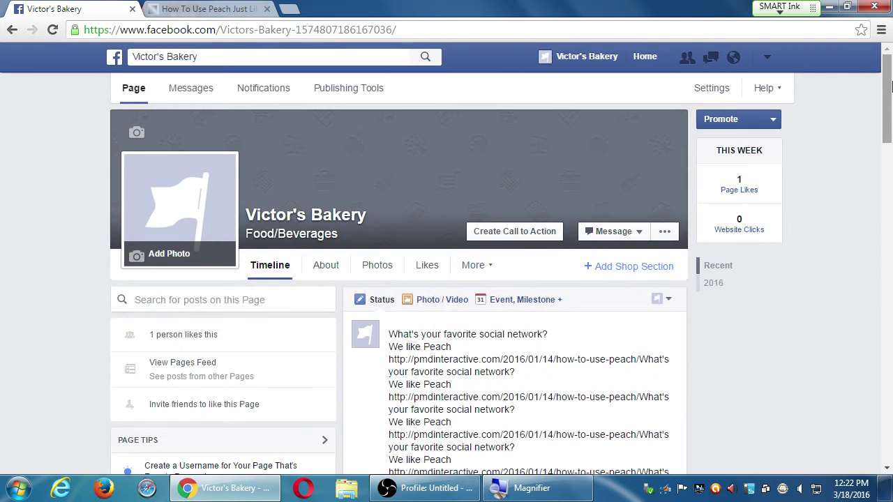
pyautogui.scroll(-2, 886, 110)
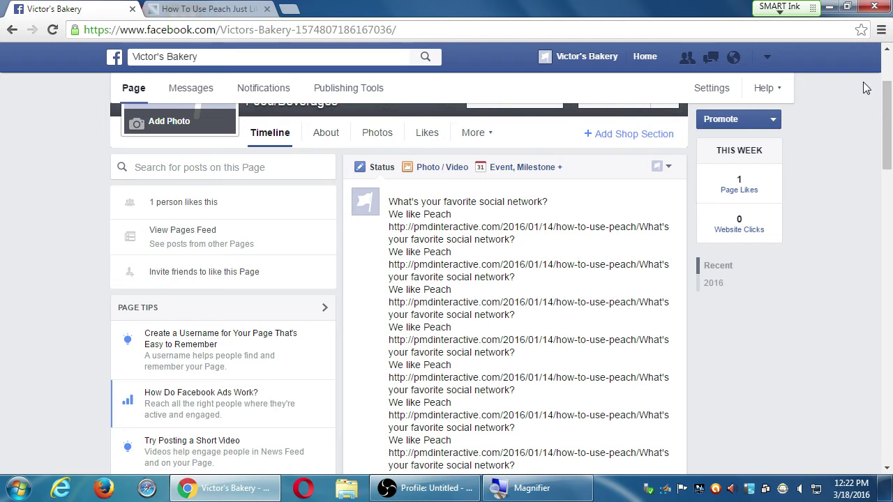
pyautogui.moveTo(885, 115); pyautogui.dragTo(874, 82)
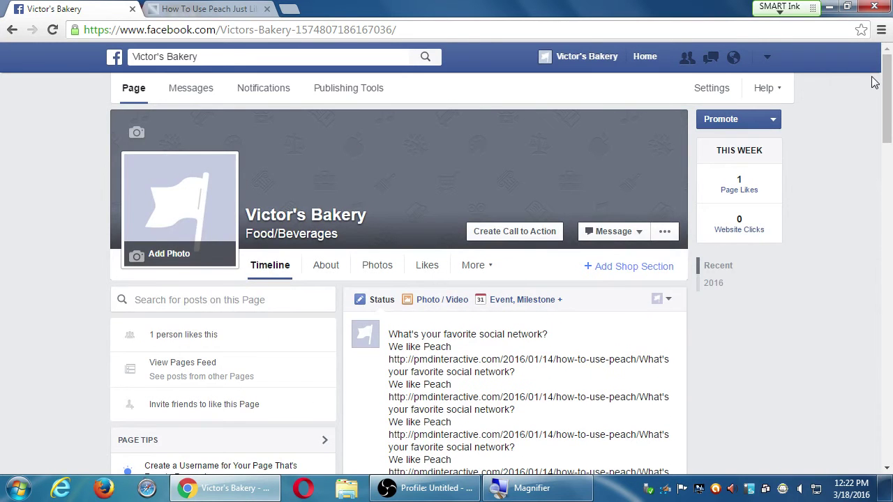
pyautogui.moveTo(880, 144); pyautogui.dragTo(867, 443)
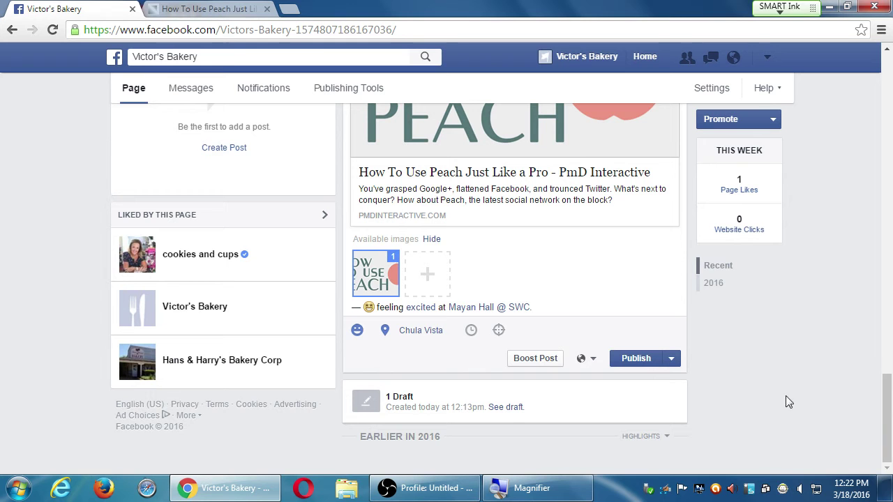
pyautogui.click(630, 360)
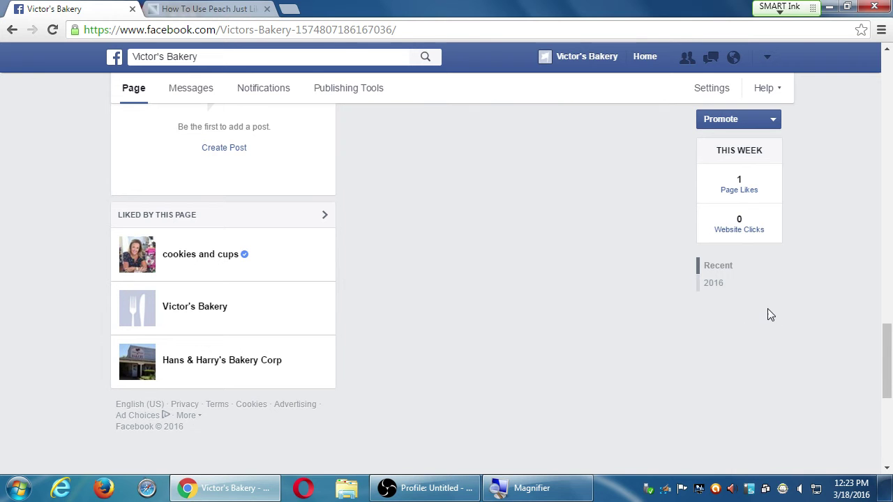
pyautogui.click(887, 70)
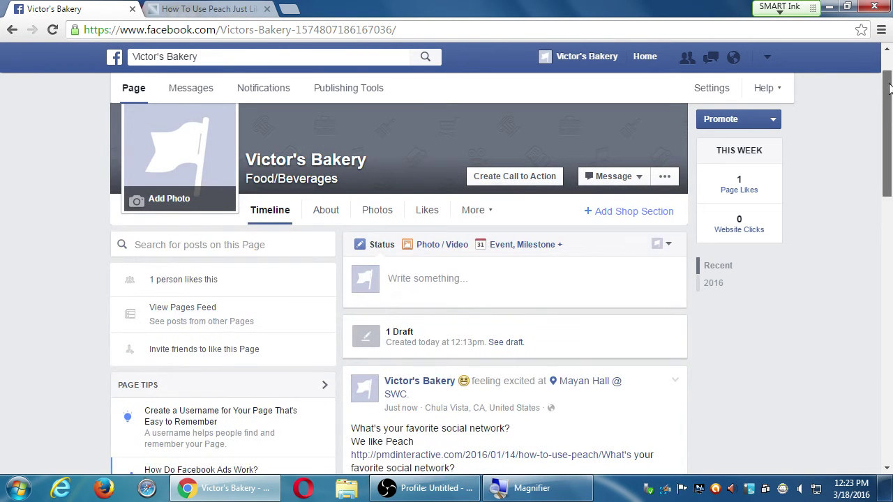
# - Look over the published Peach post on the page's timeline and dismiss the tip about boosting it
pyautogui.moveTo(889, 64); pyautogui.dragTo(891, 154)
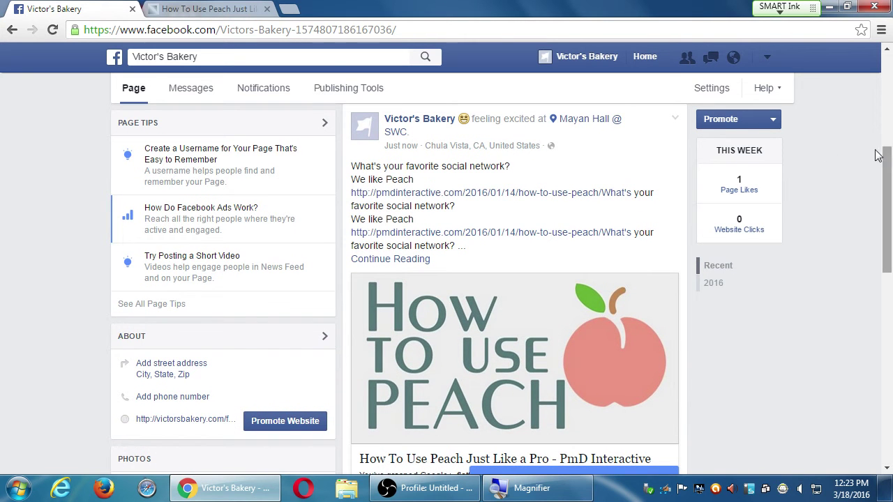
pyautogui.scroll(-1, 829, 150)
pyautogui.scroll(-1, 826, 157)
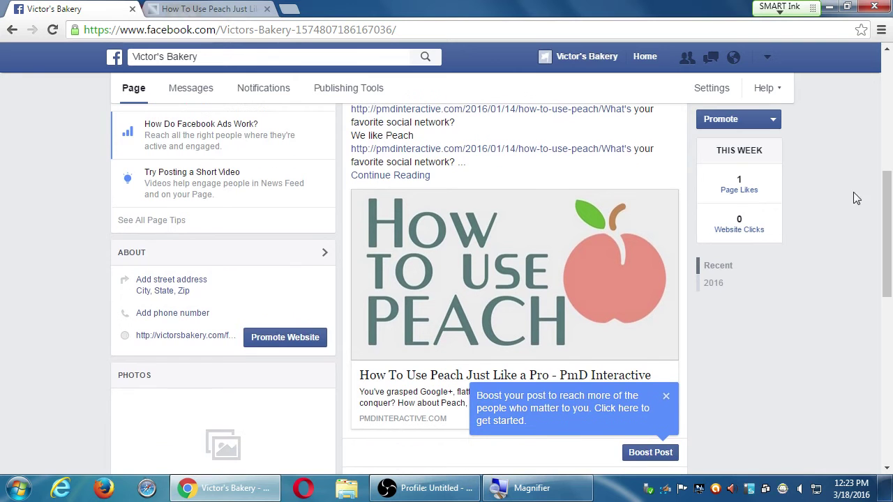
pyautogui.click(667, 398)
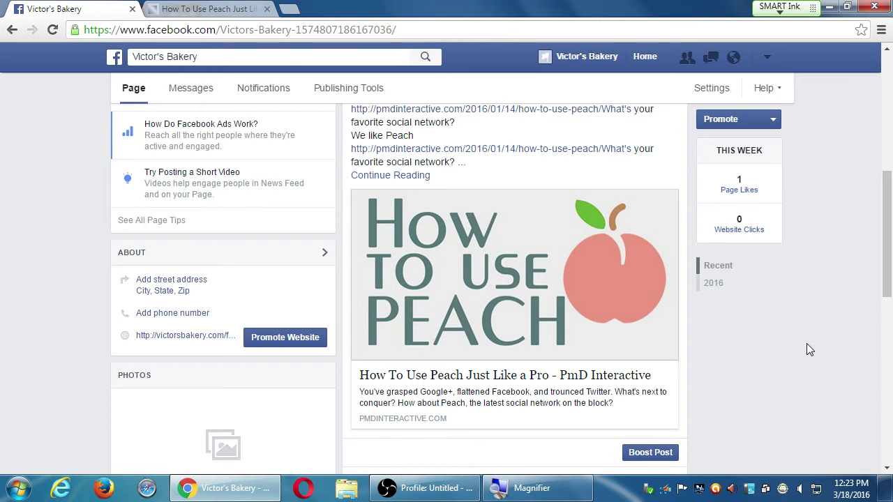
# - Check how the Peach post appears in the News Feed and on the Victor's Bakery page timeline
pyautogui.click(116, 59)
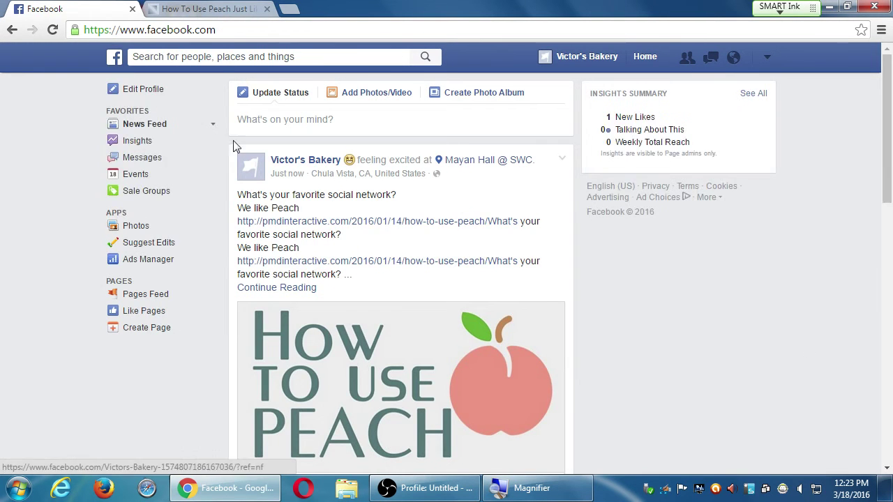
pyautogui.scroll(-5, 233, 274)
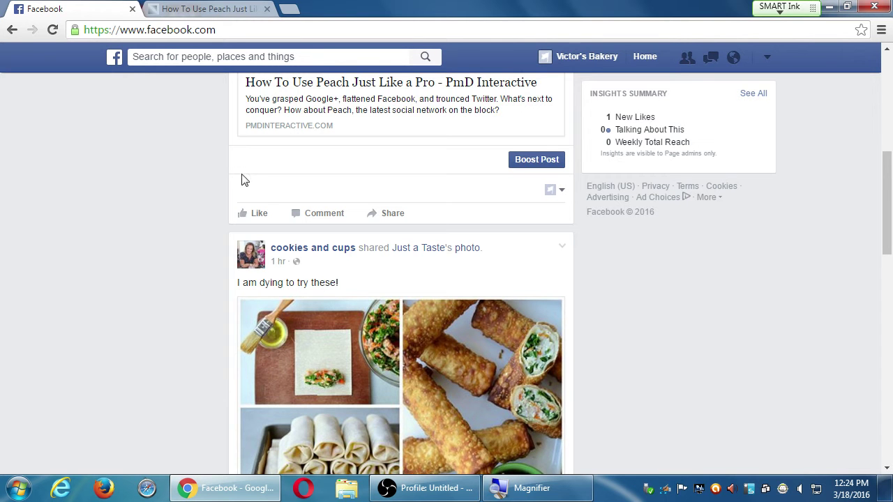
pyautogui.click(888, 85)
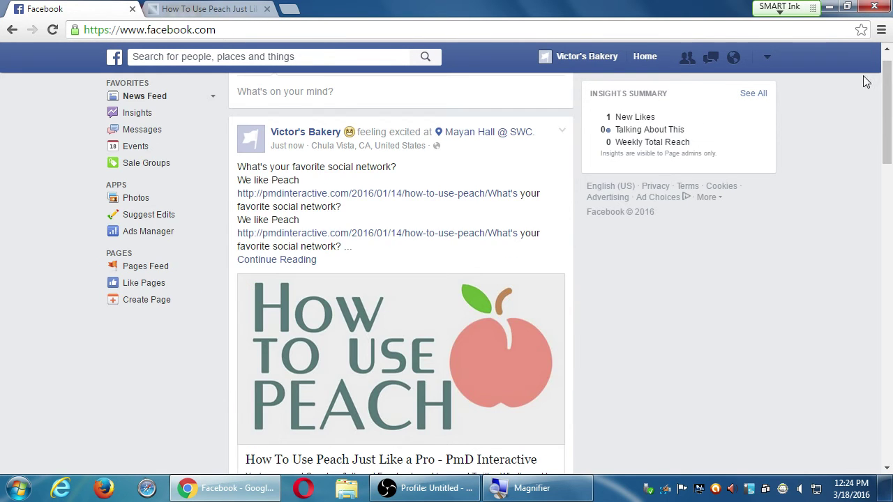
pyautogui.click(576, 59)
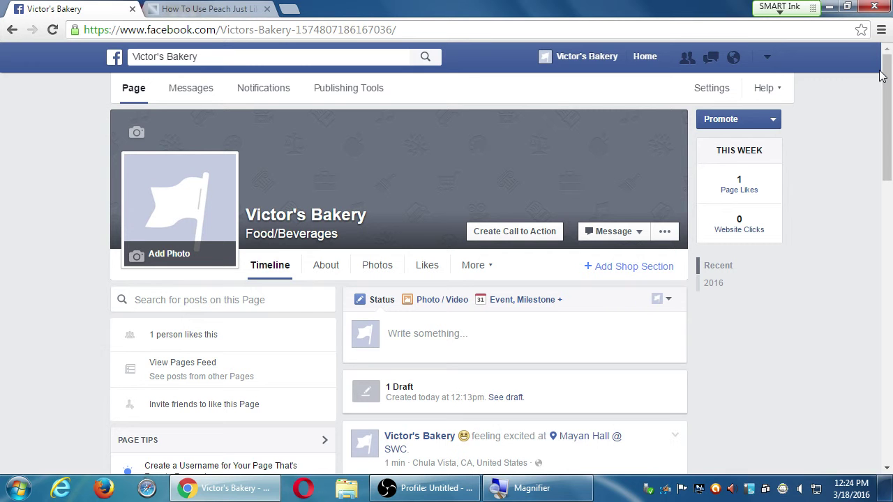
pyautogui.moveTo(882, 77); pyautogui.dragTo(890, 215)
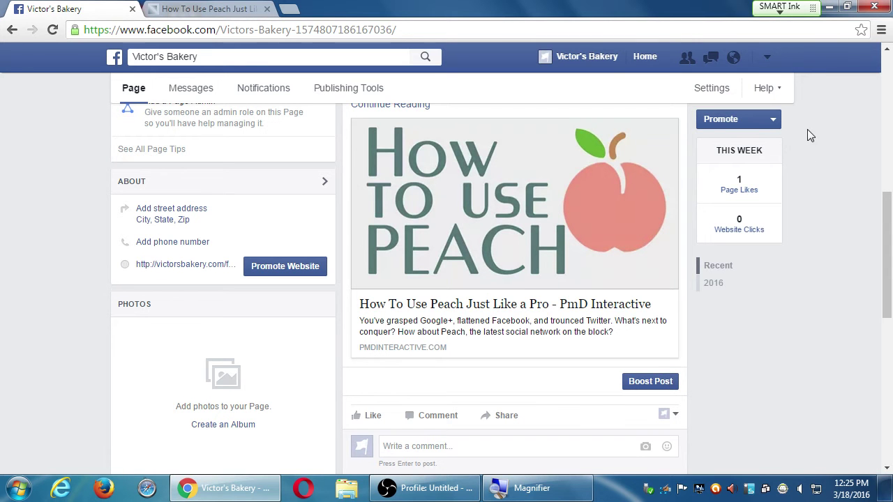
pyautogui.click(889, 86)
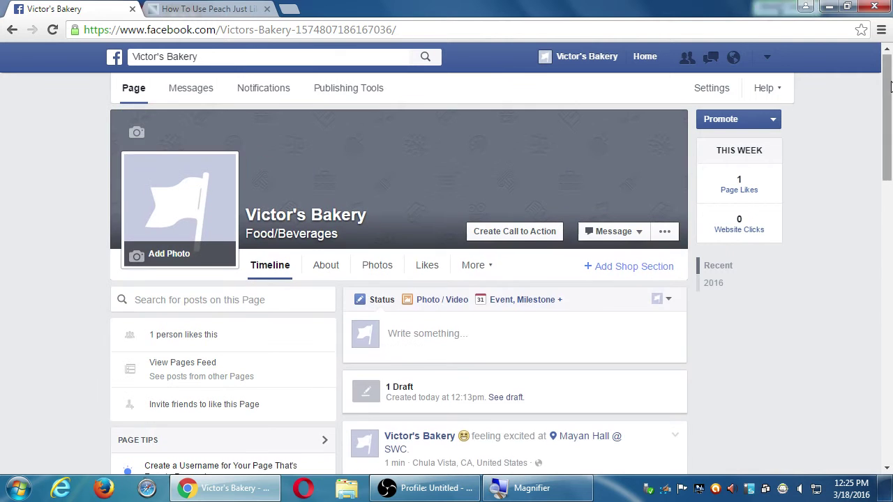
# - Find Aqui es Texcoco in the full list of managed pages and switch to using Facebook as that page
pyautogui.click(768, 59)
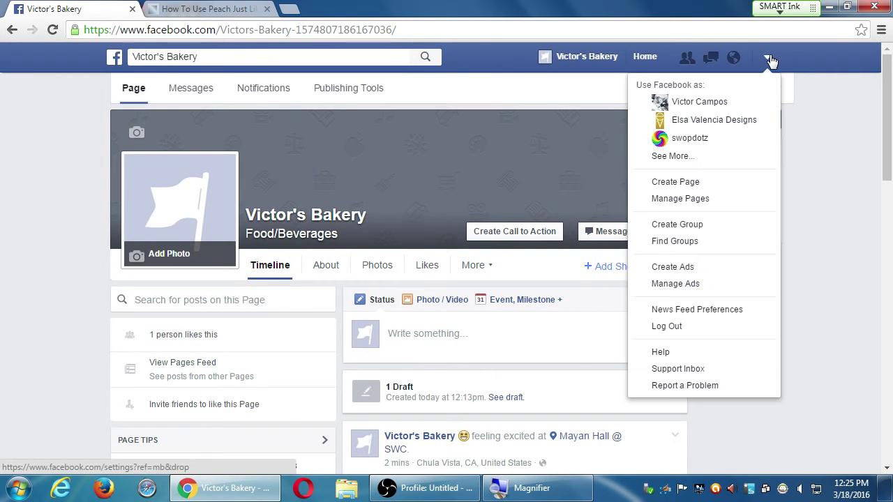
pyautogui.click(692, 157)
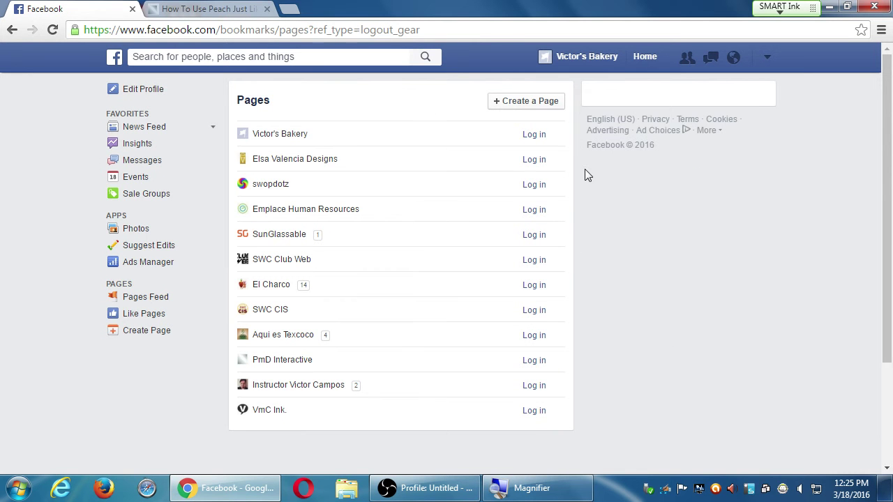
pyautogui.click(267, 336)
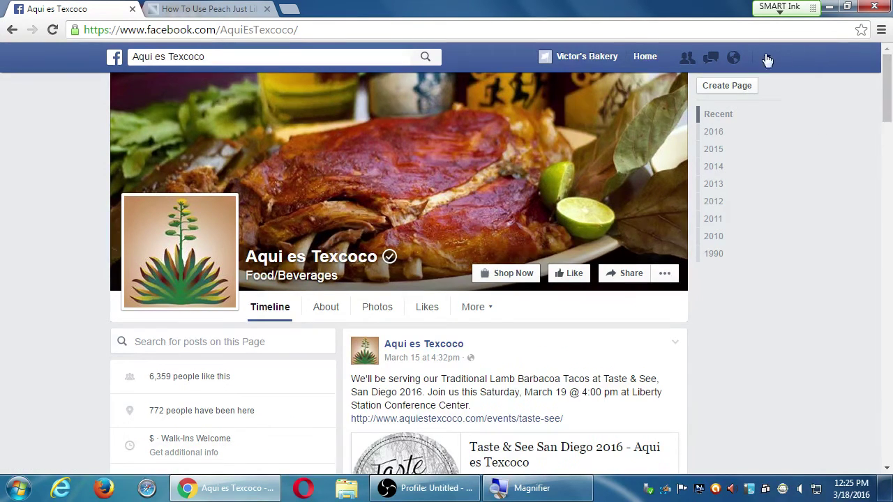
pyautogui.click(766, 57)
pyautogui.click(699, 159)
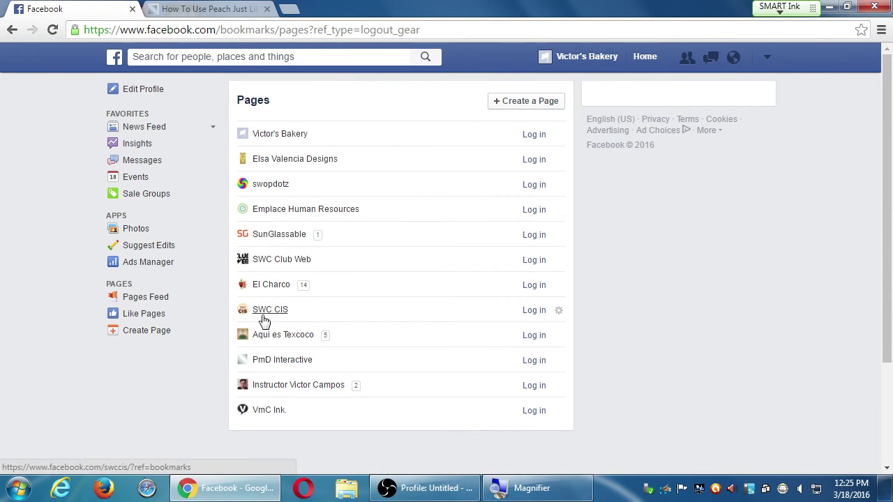
pyautogui.click(530, 338)
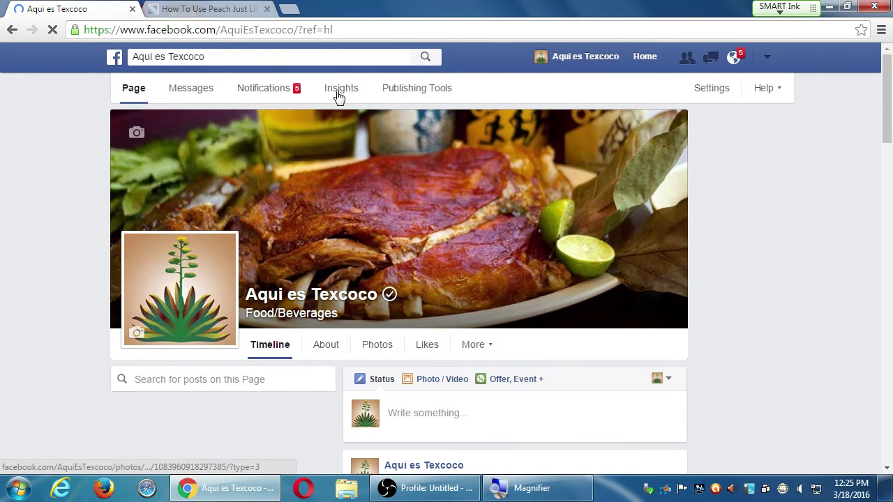
# - Open the Insights of Aqui es Texcoco and examine the organic and paid reach of its posts
pyautogui.click(339, 88)
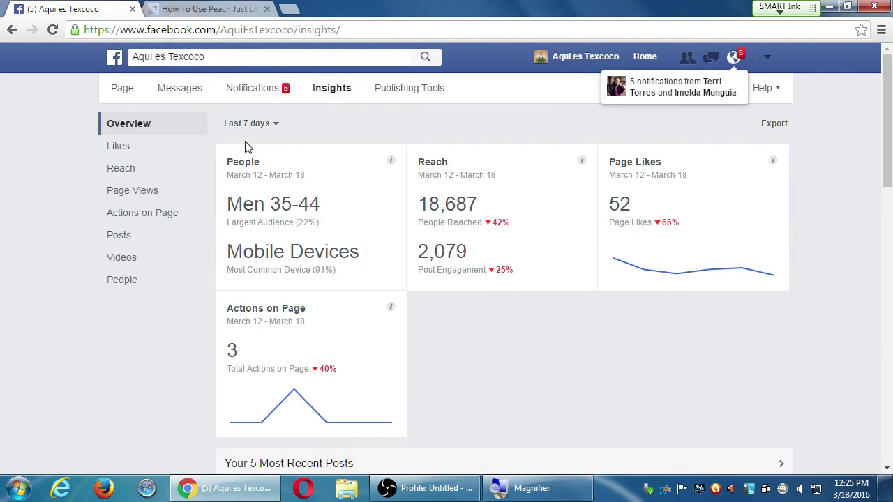
pyautogui.click(133, 170)
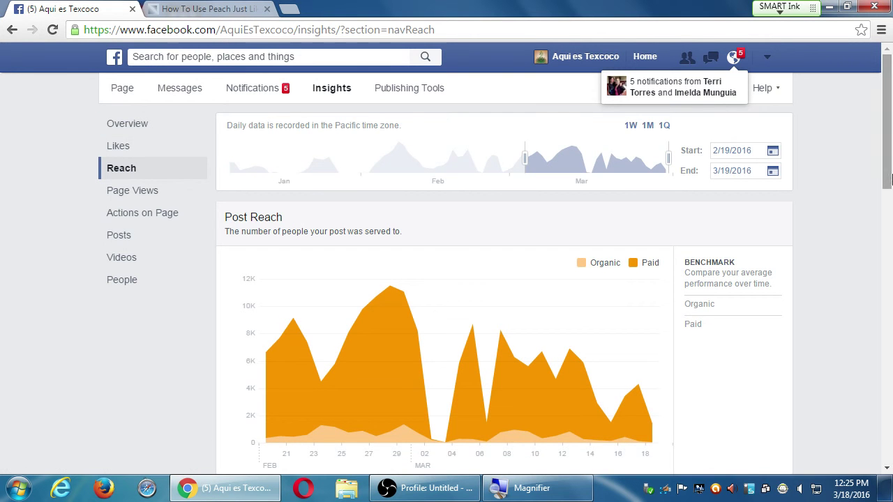
pyautogui.moveTo(888, 182); pyautogui.dragTo(888, 202)
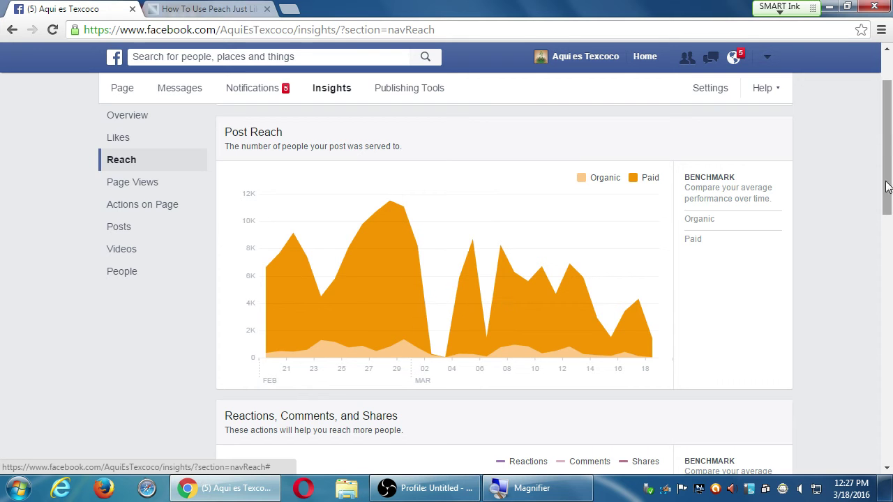
pyautogui.scroll(3, 813, 173)
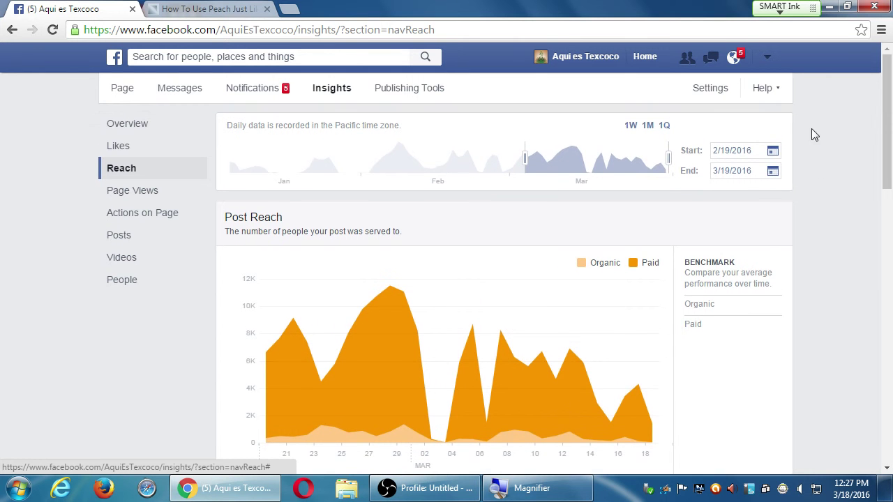
# - Switch back to using Facebook as Victor's Bakery and return to the post composer on its timeline
pyautogui.click(767, 58)
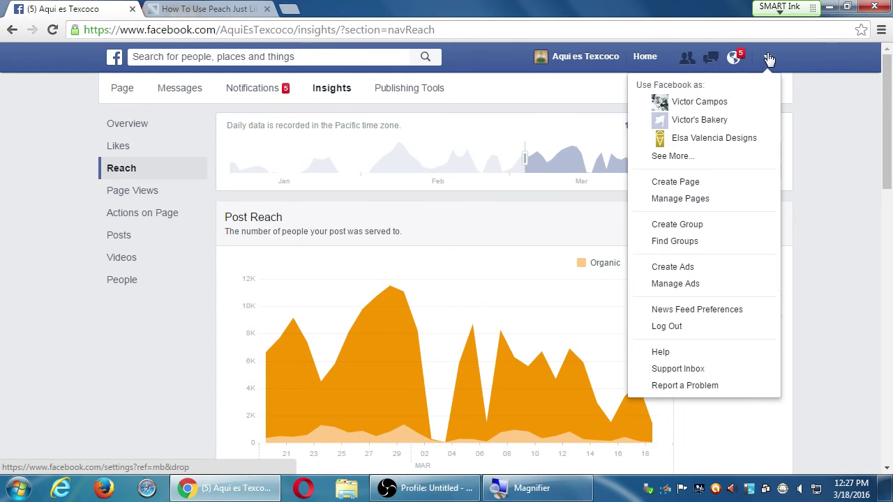
pyautogui.click(743, 123)
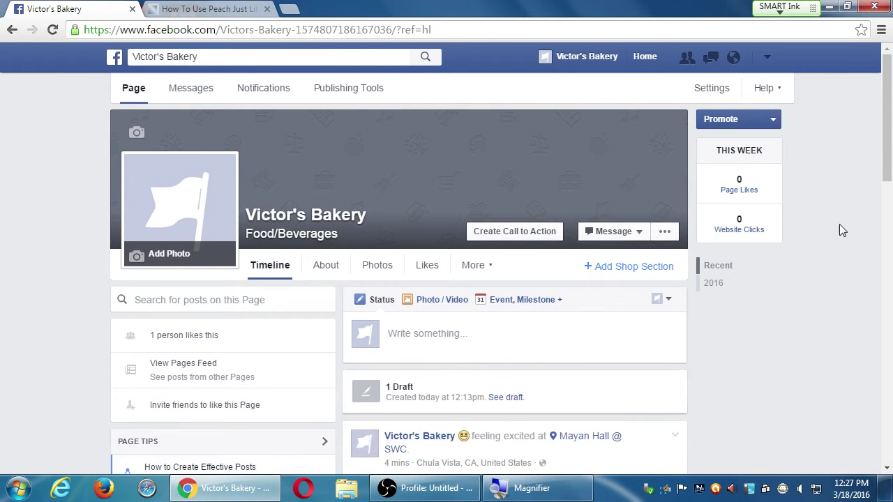
pyautogui.scroll(-3, 830, 217)
pyautogui.scroll(-3, 824, 218)
pyautogui.scroll(4, 519, 175)
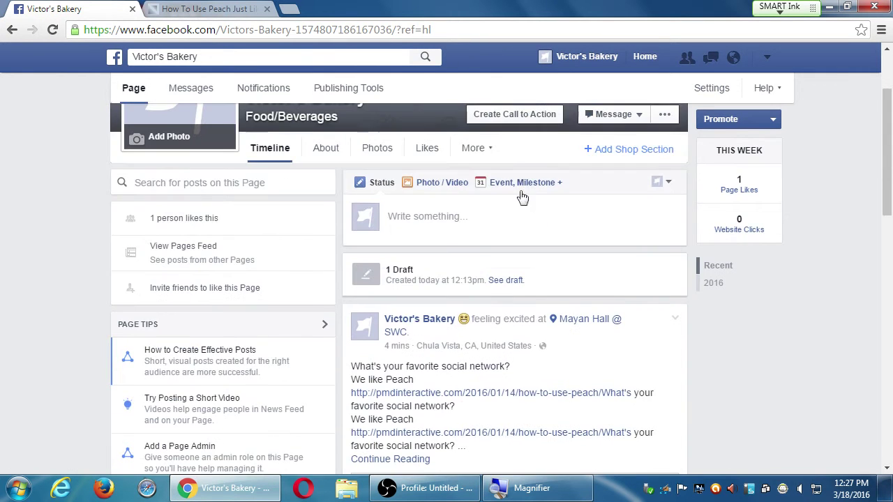
# - Compare the Boost Post option in the new post composer with the one on the published Peach post
pyautogui.click(511, 224)
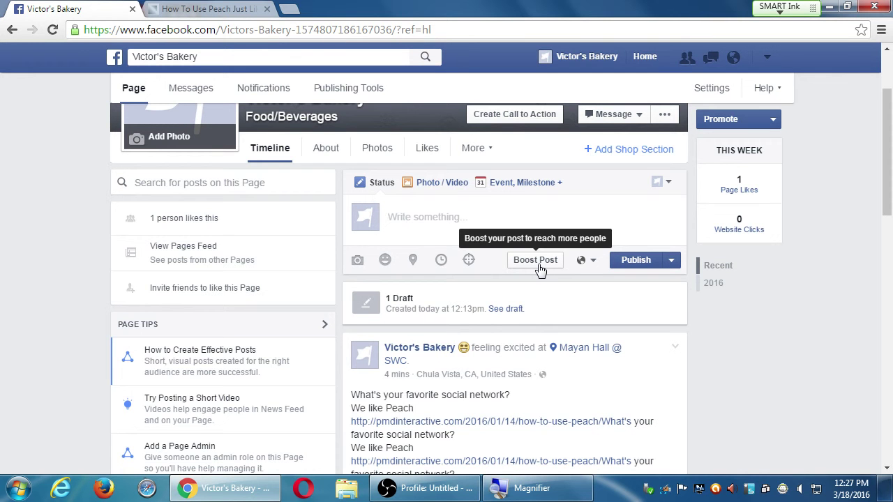
pyautogui.scroll(-3, 726, 339)
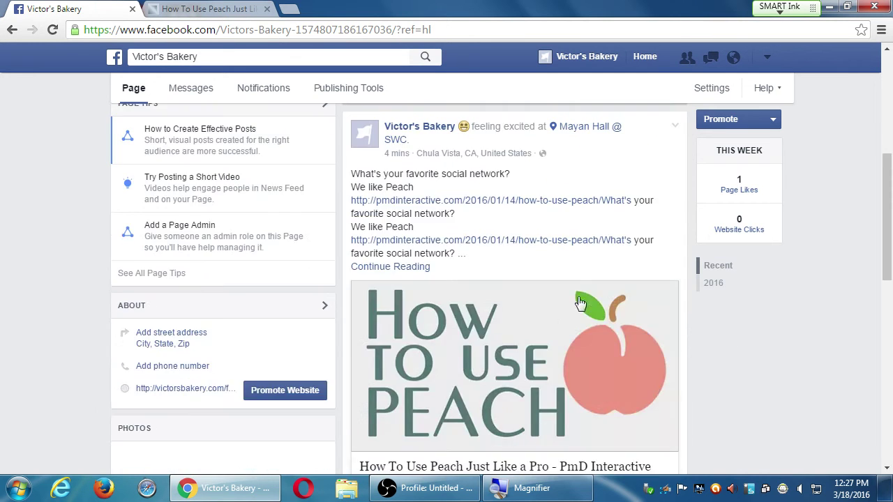
pyautogui.scroll(-4, 496, 180)
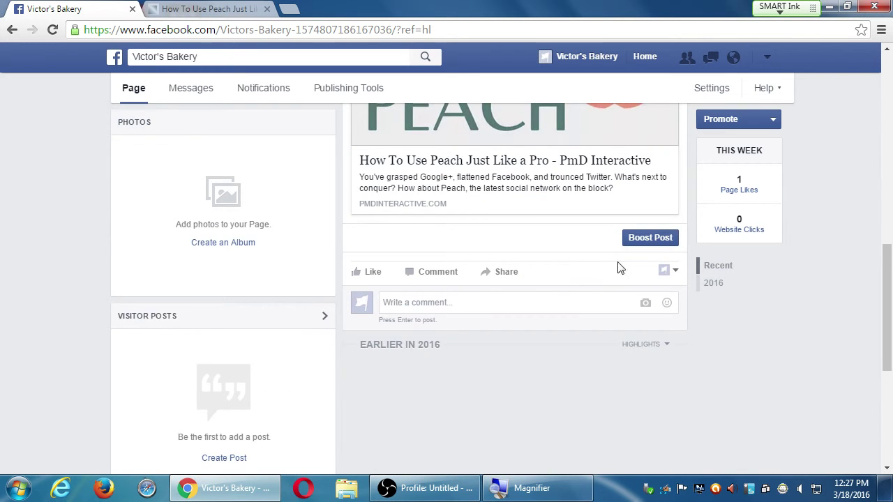
pyautogui.scroll(9, 620, 263)
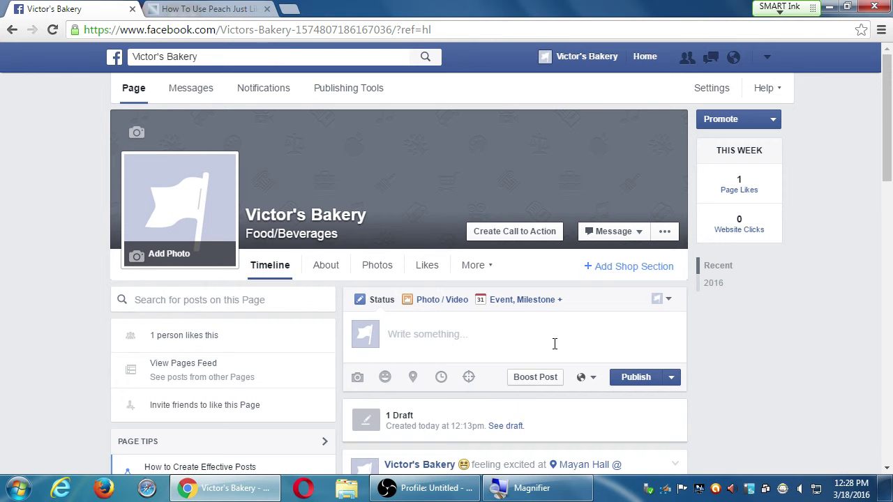
pyautogui.click(554, 343)
pyautogui.scroll(-10, 804, 399)
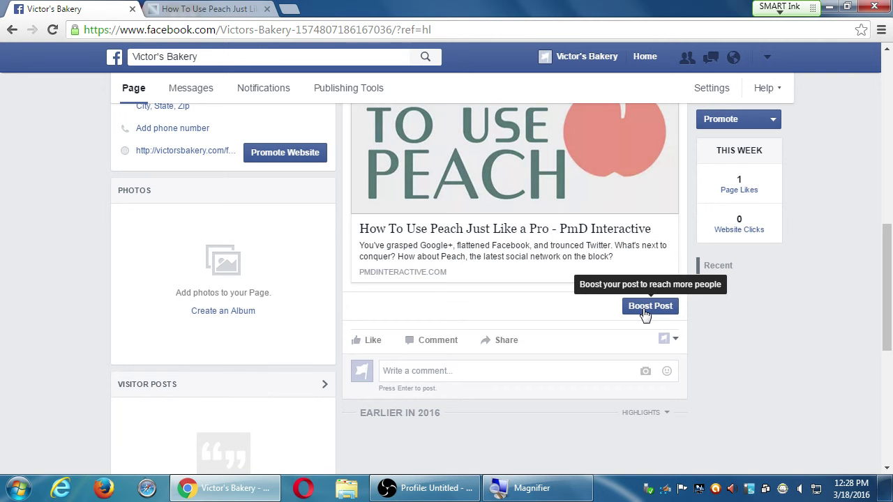
pyautogui.scroll(5, 767, 302)
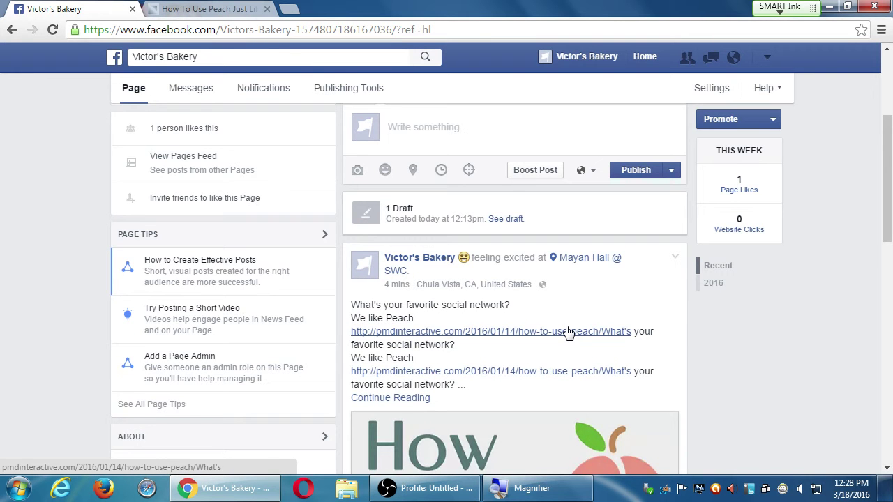
pyautogui.scroll(-6, 569, 333)
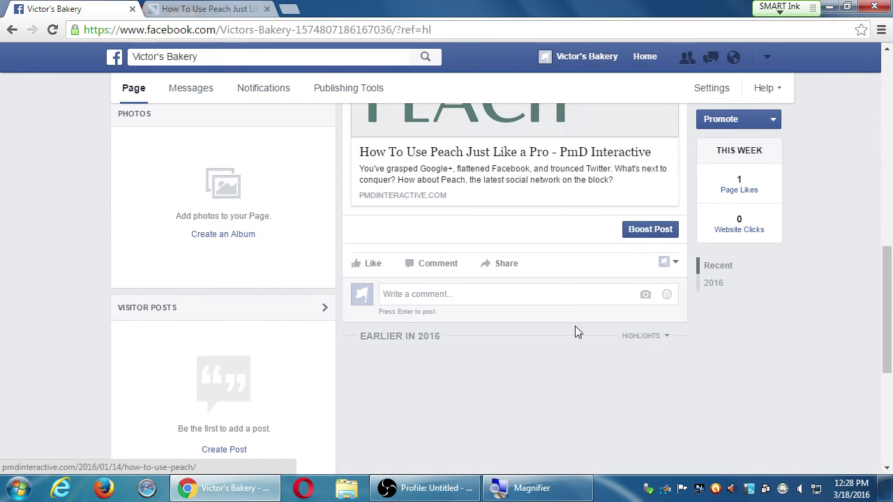
# - Open the boost settings for the published Peach post and preview it in the mobile and desktop News Feeds
pyautogui.click(642, 233)
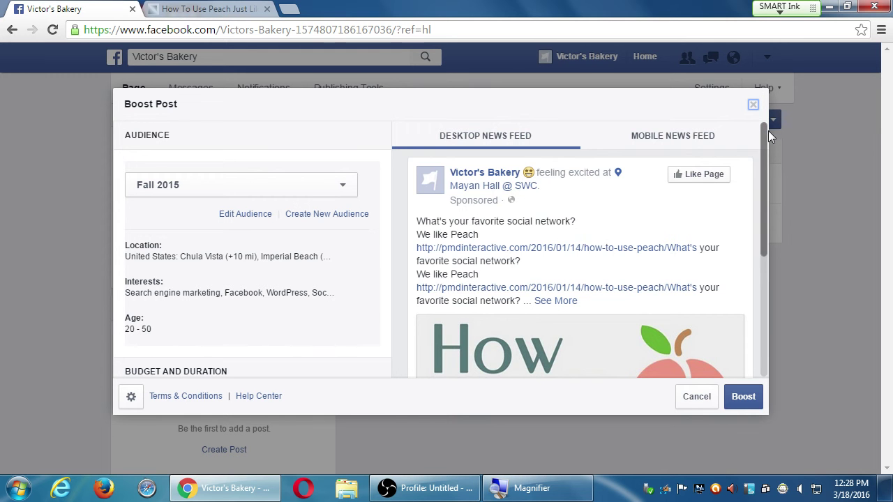
pyautogui.scroll(-4, 761, 158)
pyautogui.scroll(4, 736, 279)
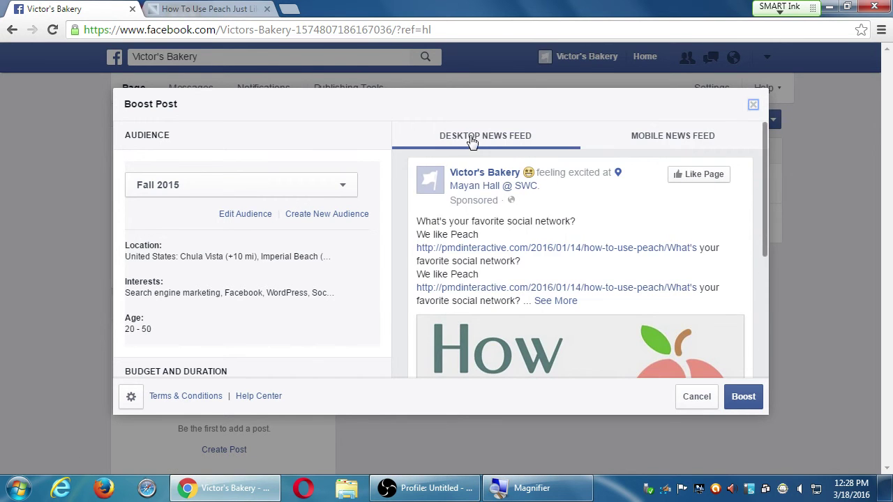
pyautogui.click(670, 144)
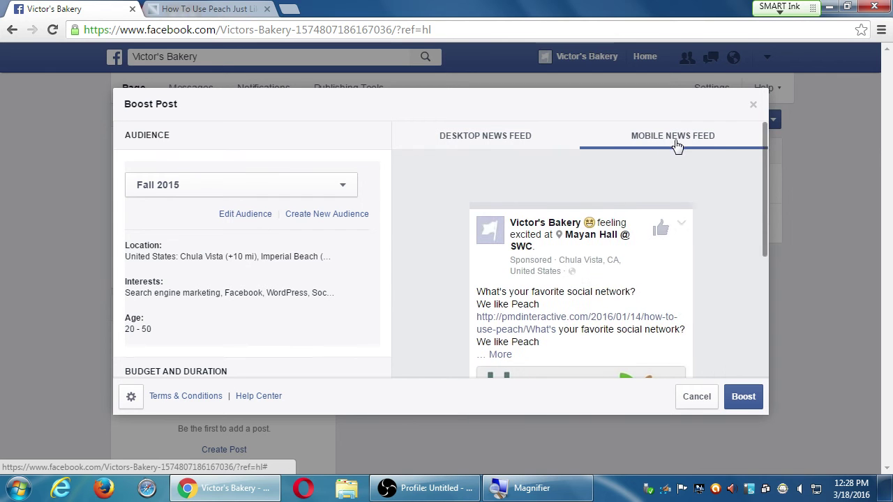
pyautogui.click(500, 142)
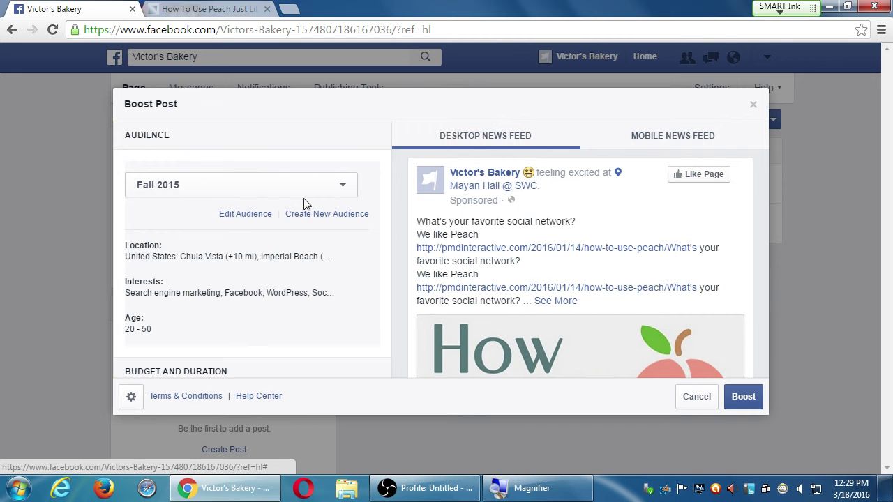
# - Look through the saved audiences for the boost and examine the form for creating a new audience without saving one
pyautogui.click(342, 189)
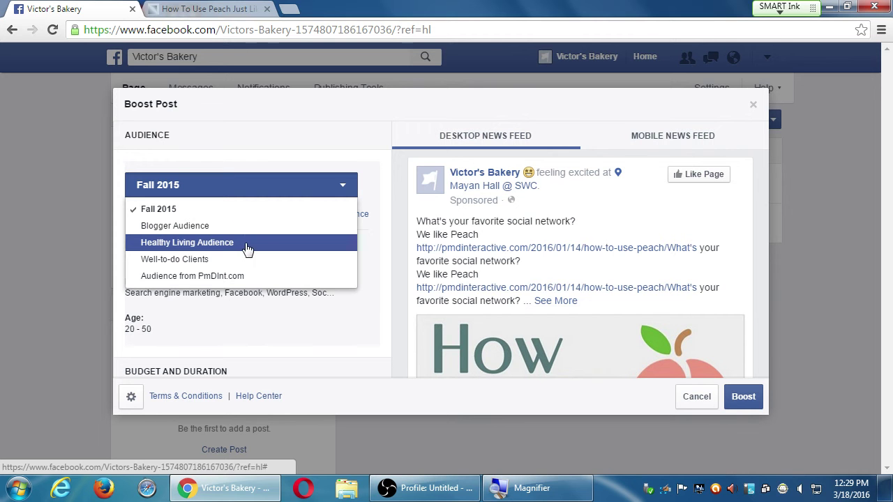
pyautogui.click(389, 185)
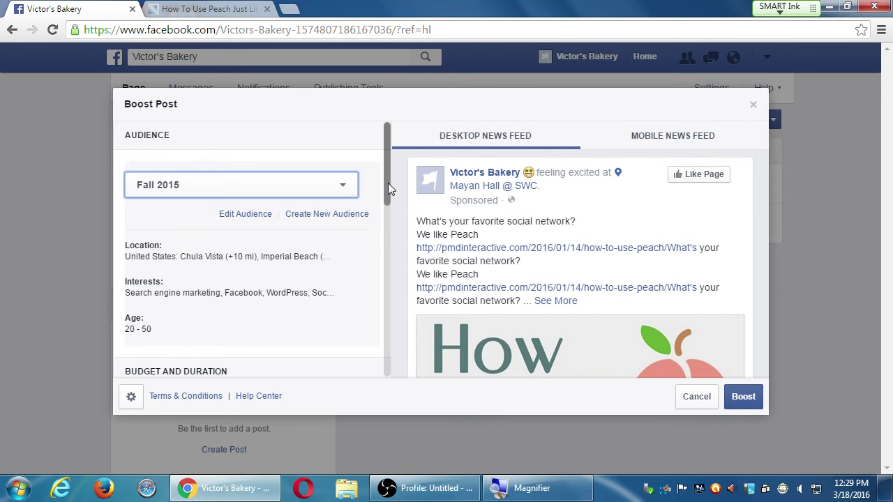
pyautogui.click(347, 213)
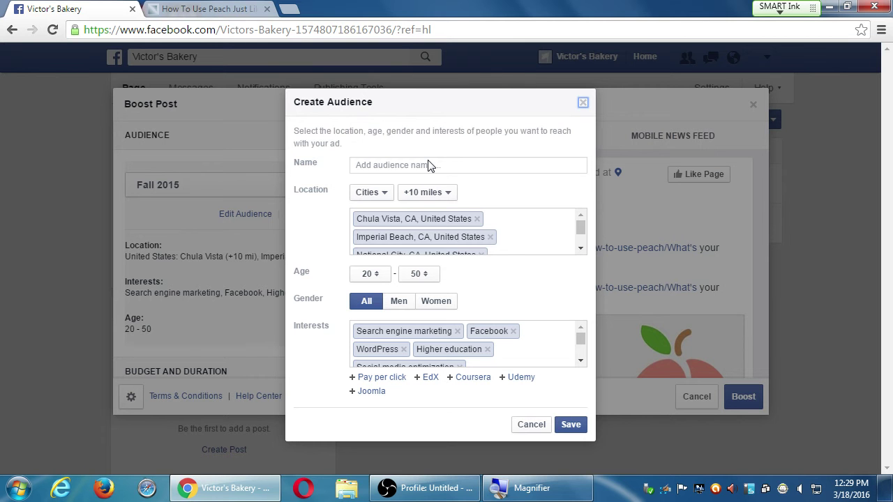
pyautogui.click(582, 103)
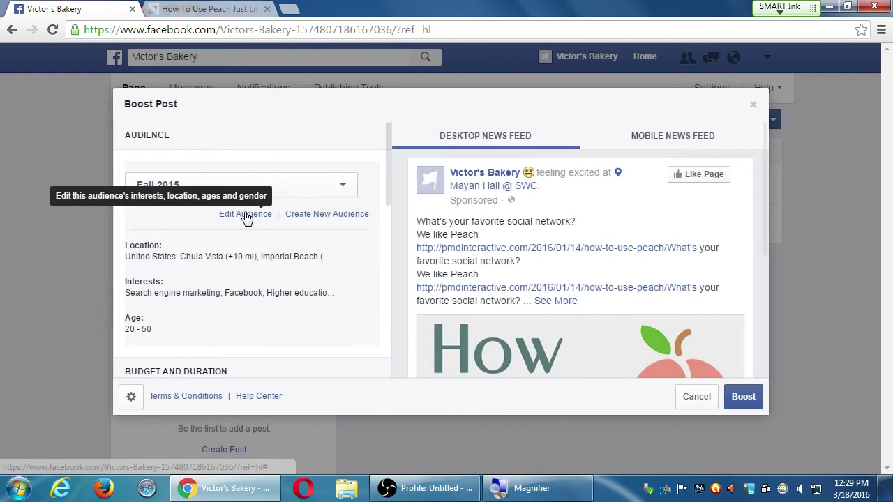
# - Choose the saved Well-to-do Clients audience for the boost and open it for editing
pyautogui.click(315, 193)
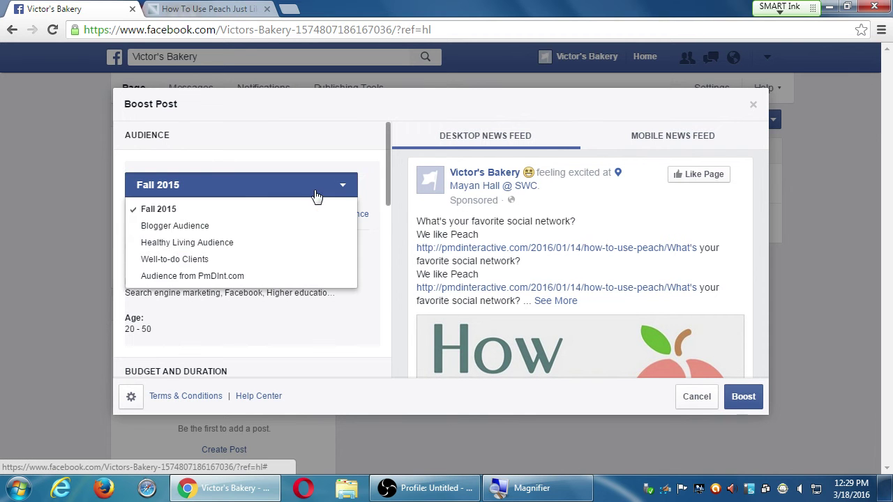
pyautogui.click(167, 259)
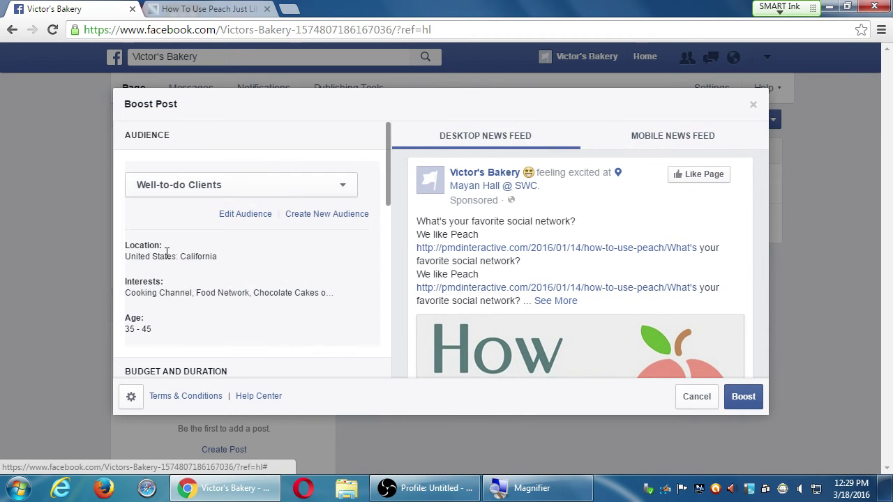
pyautogui.click(259, 214)
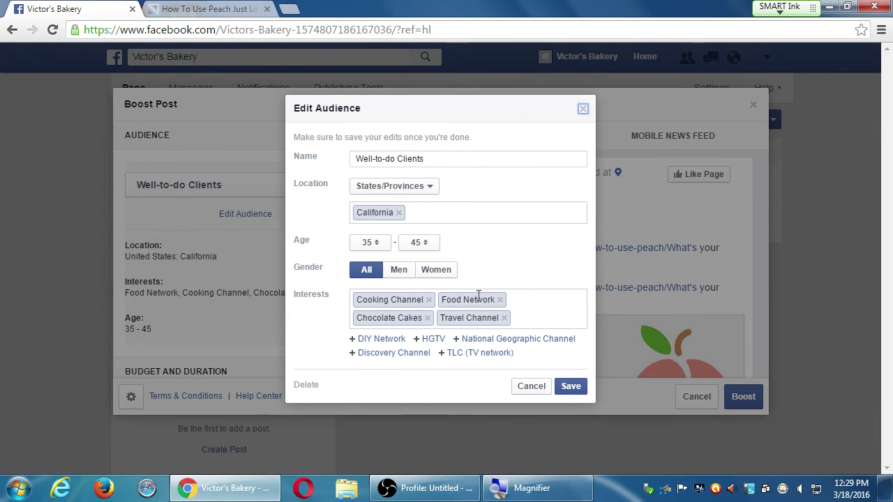
# - Change the audience's location targeting from states to cities and add La Jolla, CA
pyautogui.click(458, 216)
pyautogui.write('la jolla')
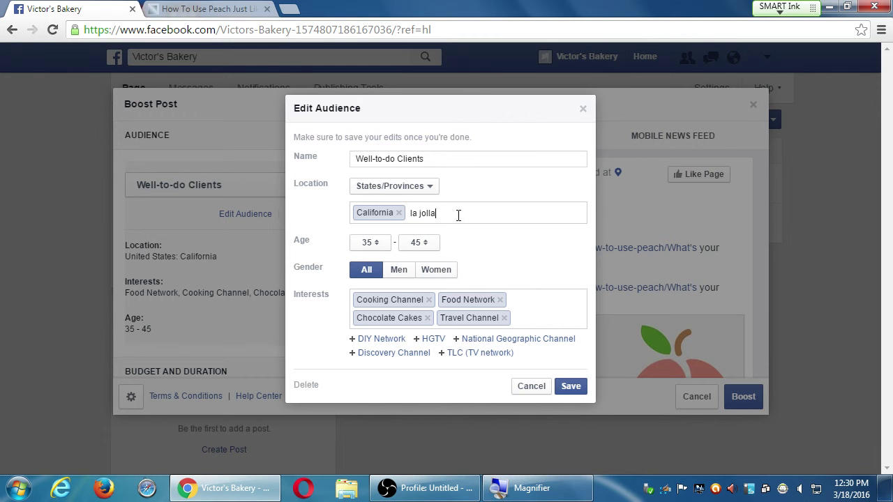
pyautogui.click(409, 193)
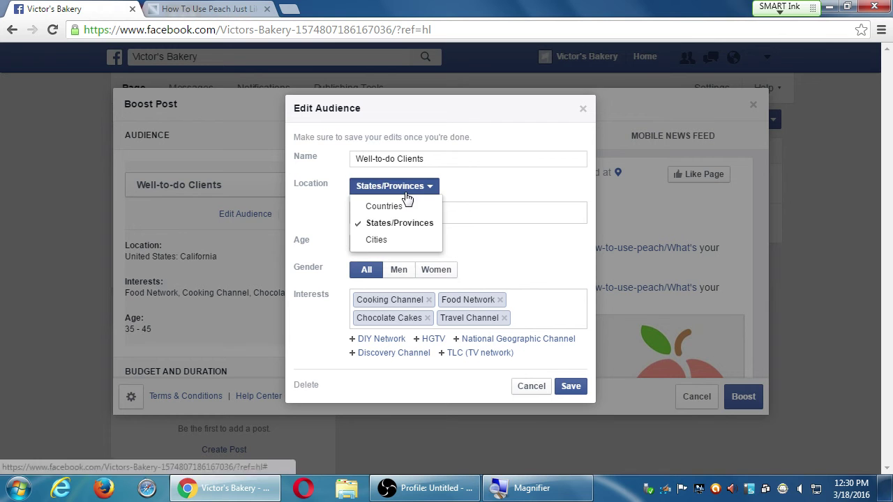
pyautogui.click(396, 240)
pyautogui.write('la jolal')
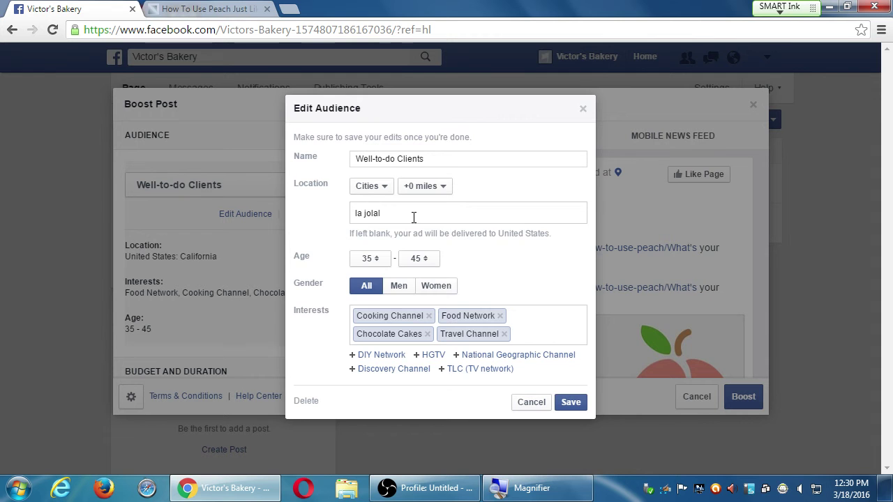
pyautogui.press('BackSpace')
pyautogui.press('BackSpace')
pyautogui.click(398, 237)
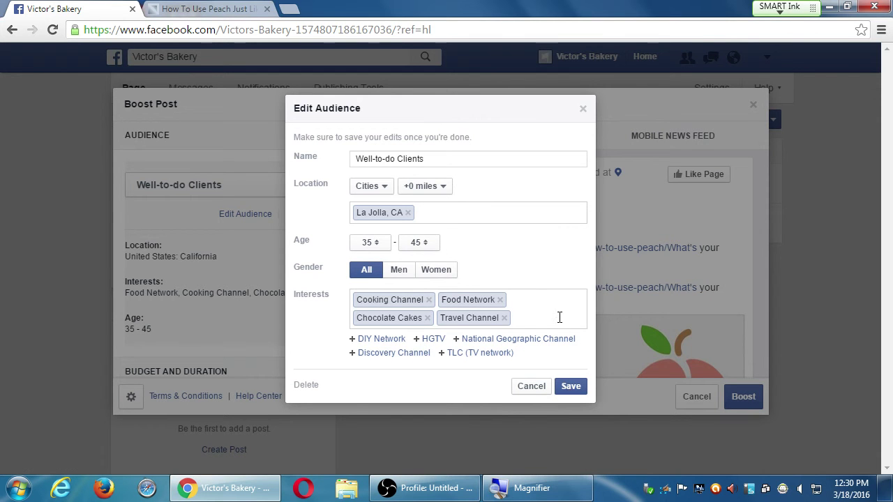
# - Add Finance to the audience's interests and save the edited audience
pyautogui.write('finance')
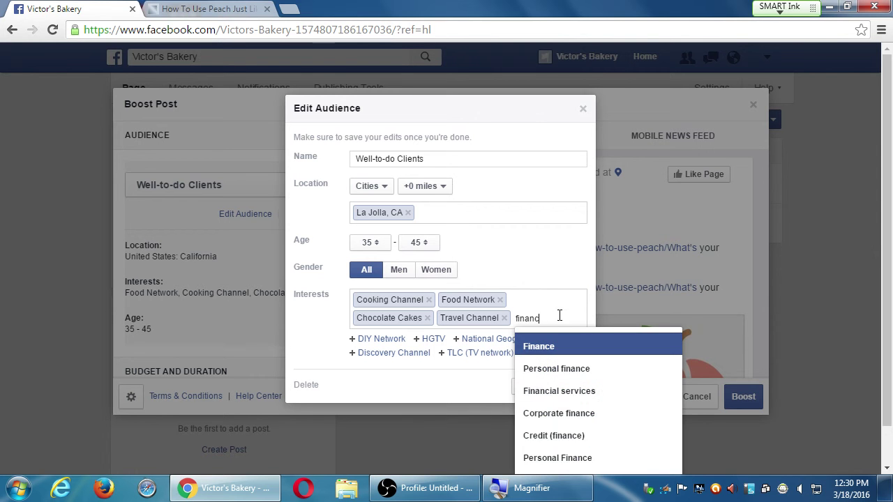
pyautogui.click(551, 348)
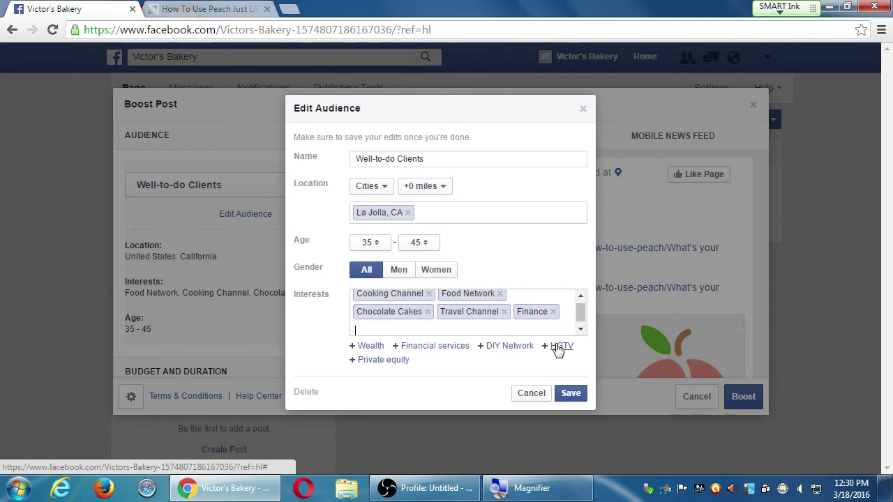
pyautogui.click(570, 394)
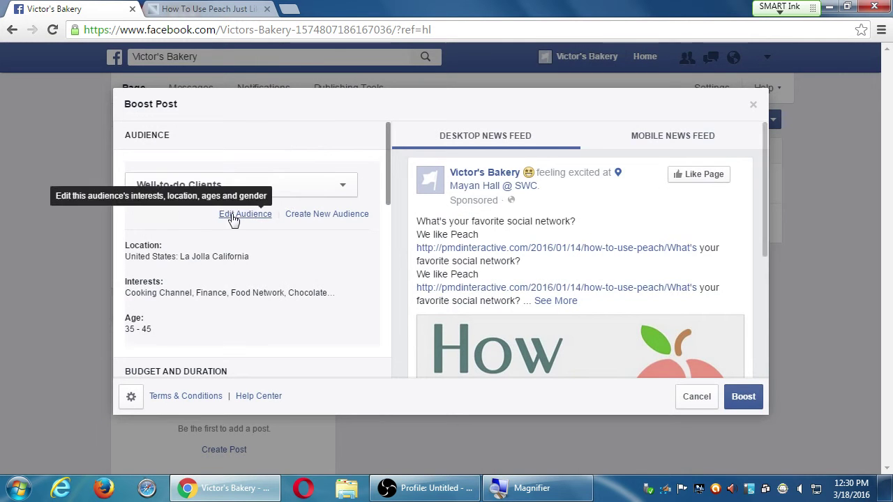
# - Reopen the Well-to-do Clients audience and save it with a +25 miles radius around La Jolla
pyautogui.click(234, 215)
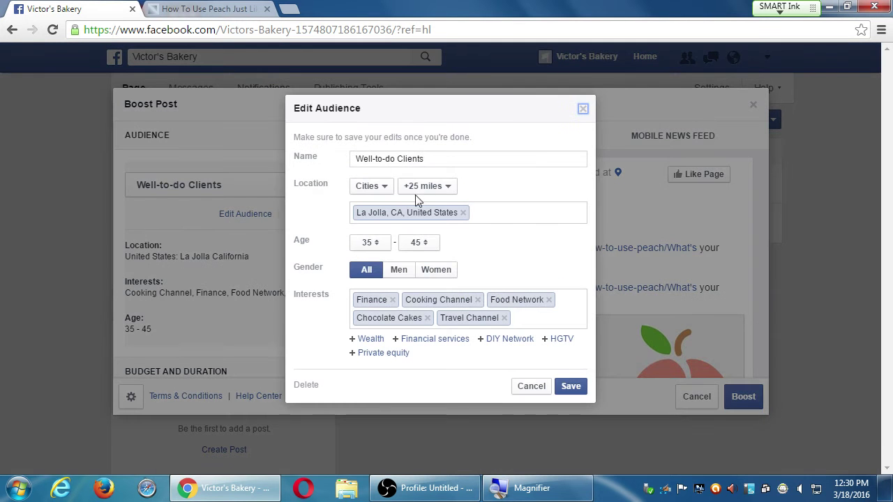
pyautogui.click(567, 385)
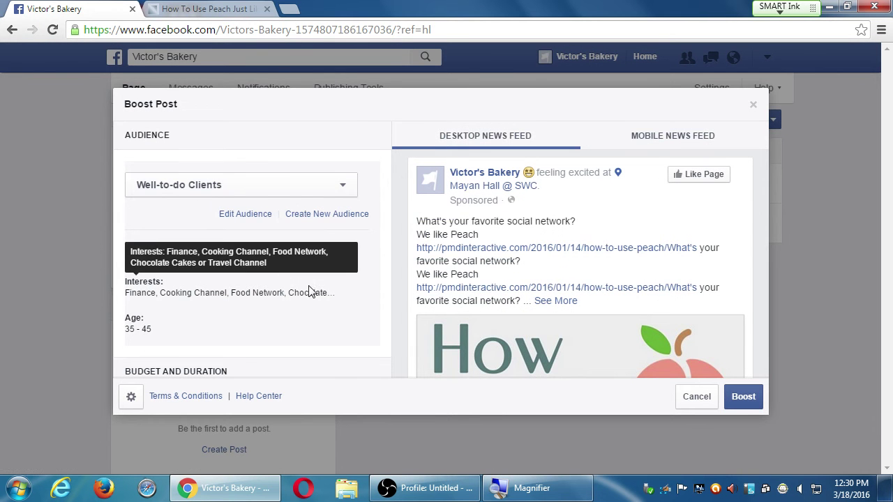
pyautogui.scroll(-1, 321, 282)
pyautogui.scroll(1, 324, 279)
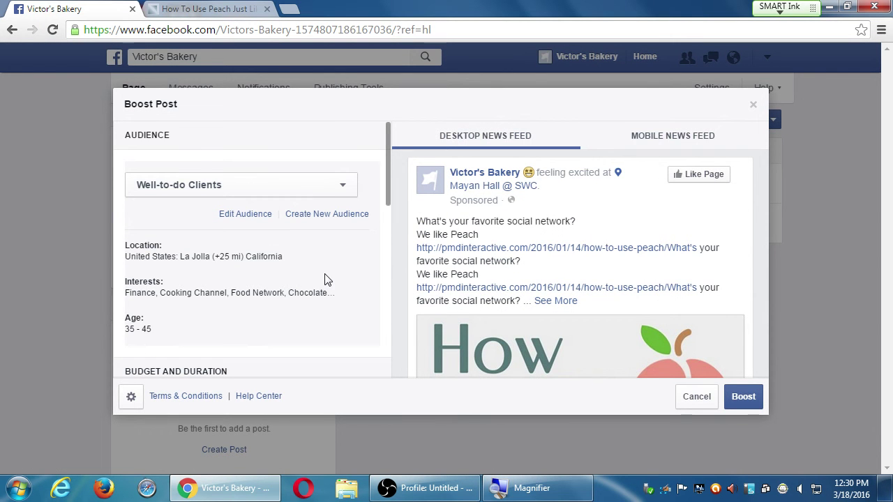
# - Review the boost's budget, estimated people reached and duration settings against the selected audience
pyautogui.scroll(-1, 325, 279)
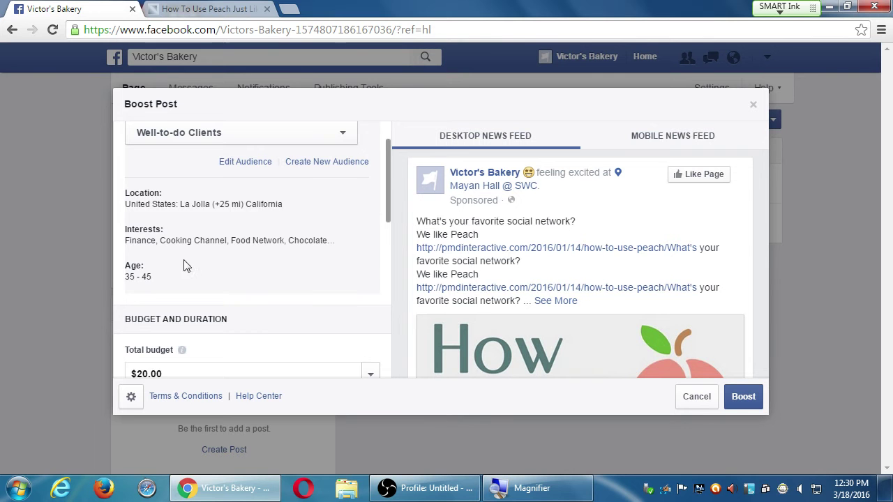
pyautogui.scroll(-2, 185, 265)
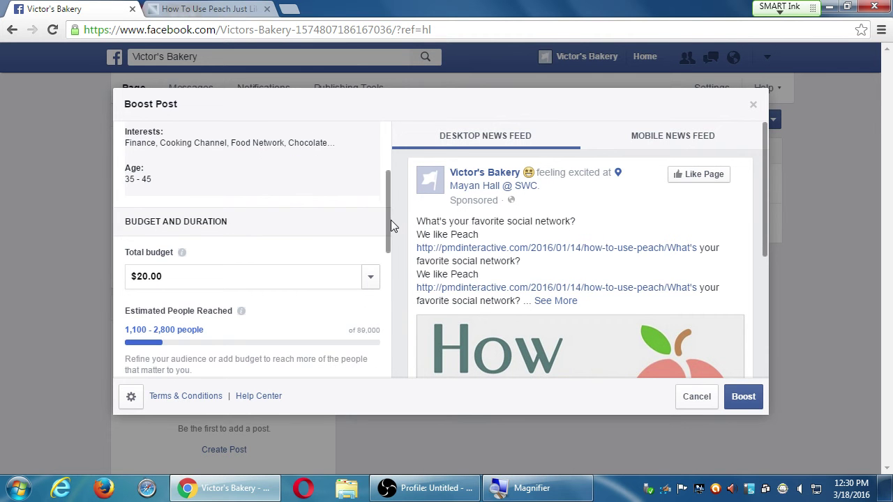
pyautogui.moveTo(387, 206); pyautogui.dragTo(389, 239)
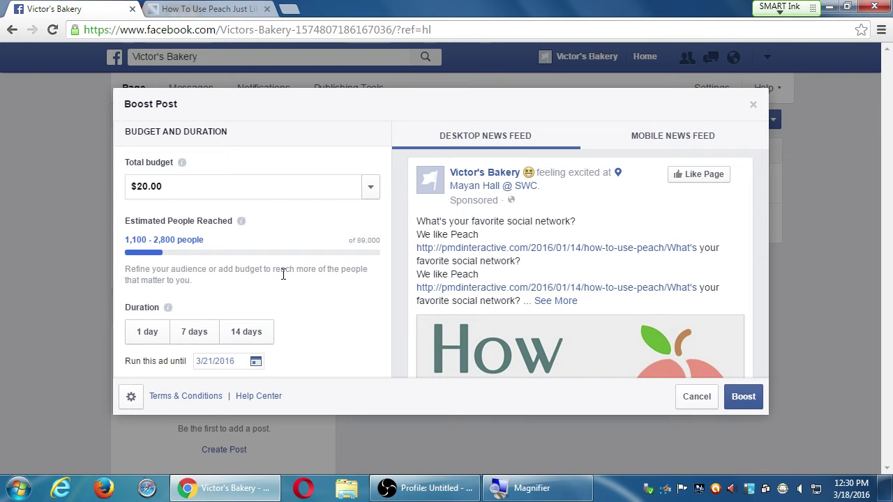
pyautogui.scroll(4, 347, 260)
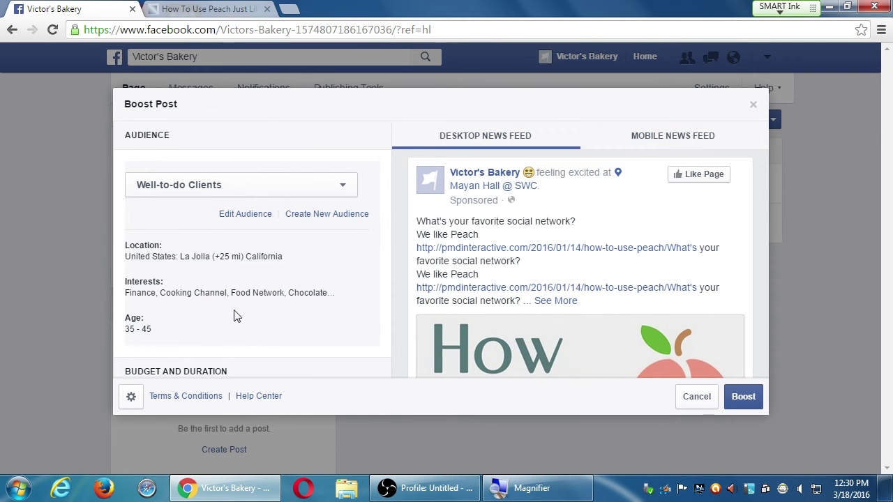
pyautogui.scroll(-3, 303, 258)
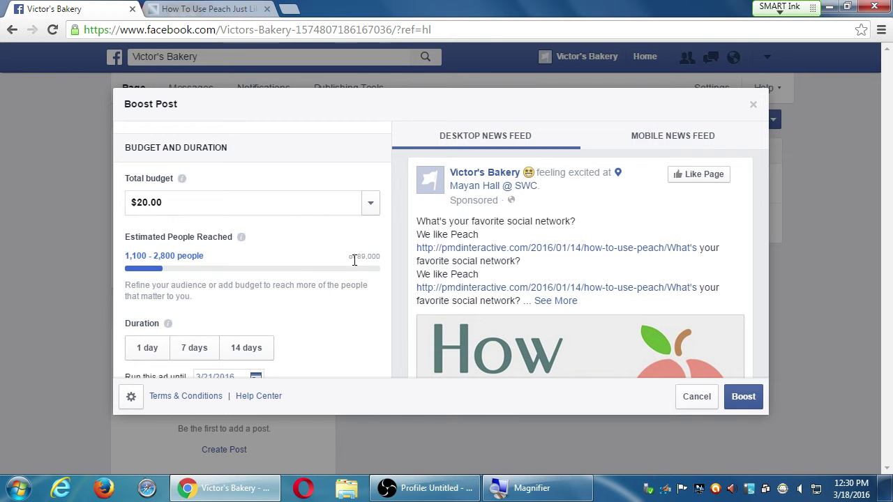
pyautogui.scroll(1, 297, 256)
pyautogui.scroll(3, 251, 231)
pyautogui.scroll(-4, 255, 231)
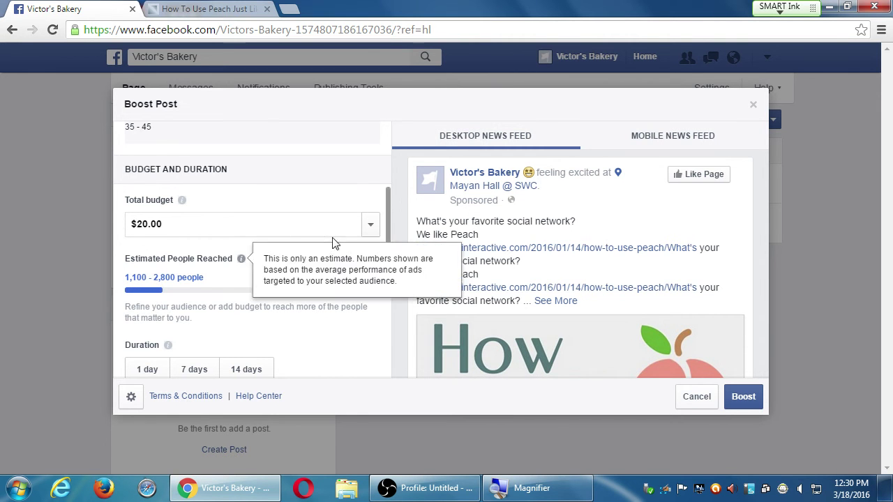
# - Try a total budget of $1,000 and a custom budget of $15 to compare the estimated reach
pyautogui.click(367, 225)
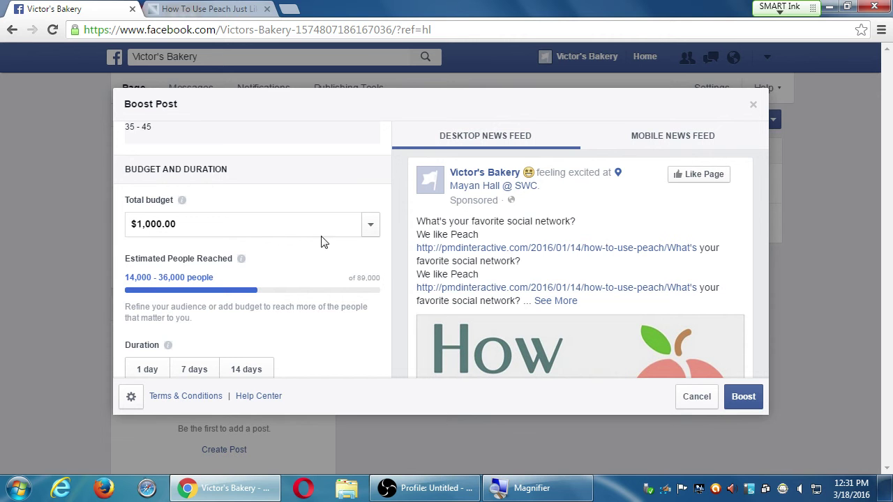
pyautogui.click(368, 225)
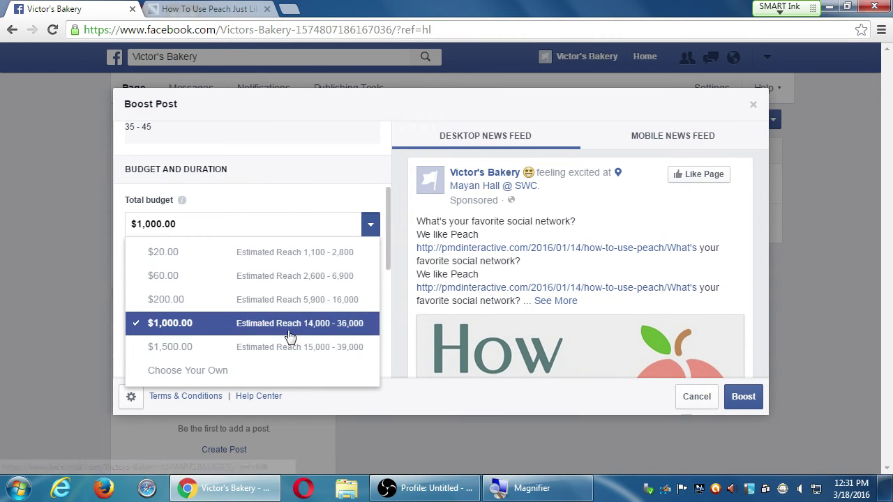
pyautogui.click(227, 371)
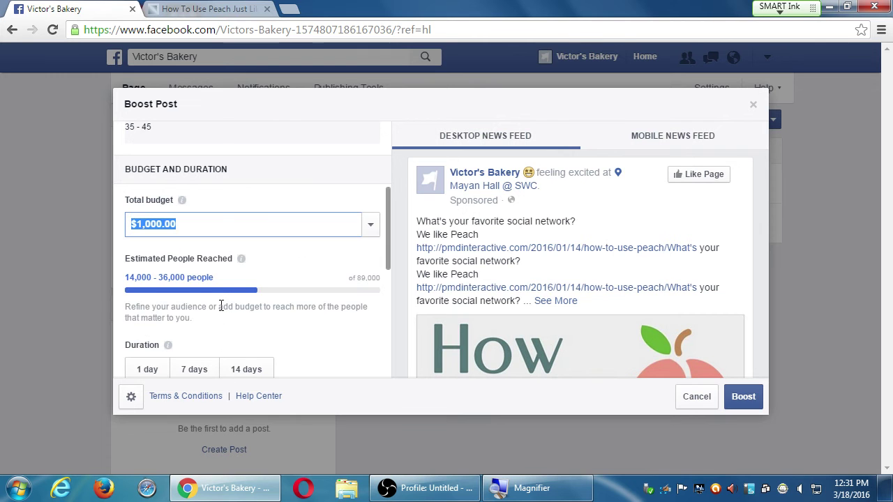
pyautogui.write('15')
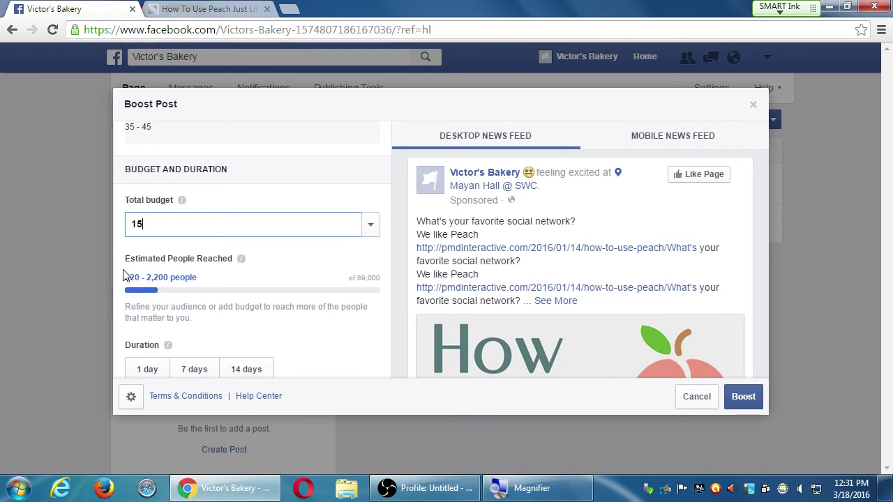
# - Set the boost's total budget to $1 and its duration to 1 day
pyautogui.doubleClick(167, 225)
pyautogui.write('1')
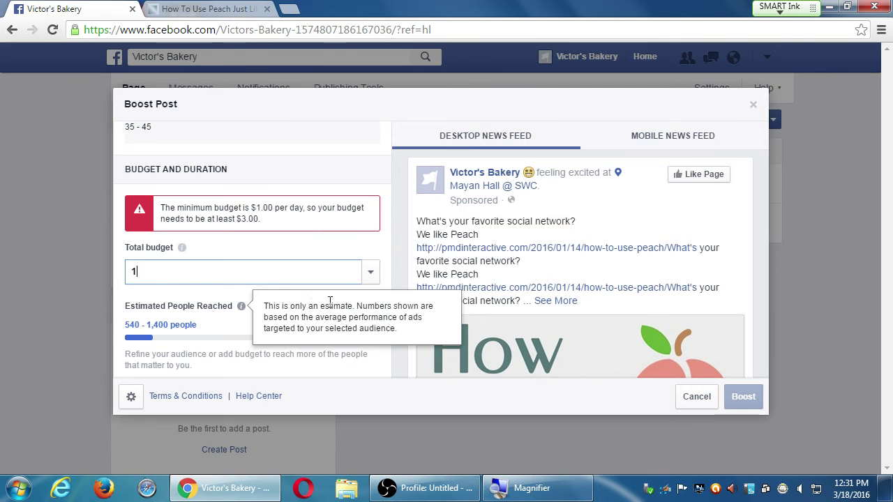
pyautogui.moveTo(388, 251); pyautogui.dragTo(388, 272)
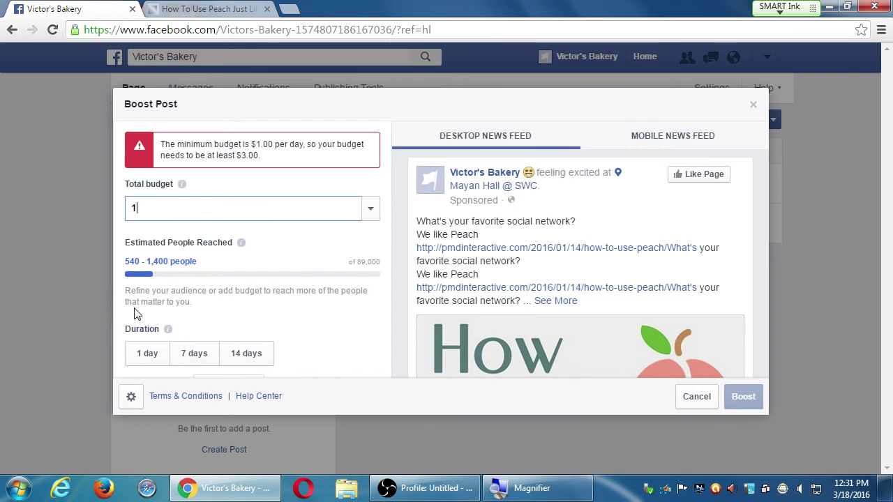
pyautogui.click(146, 357)
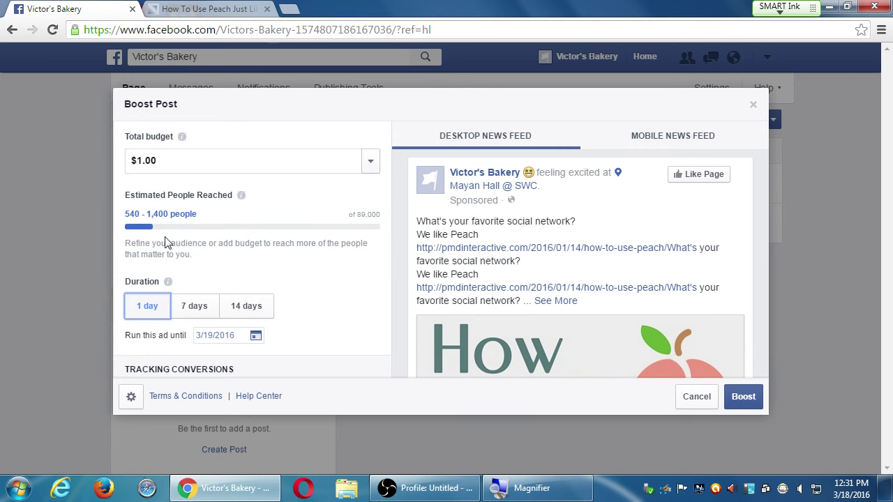
# - Set the boost's total budget to $10 and its duration to 7 days
pyautogui.click(187, 156)
pyautogui.tripleClick(188, 158)
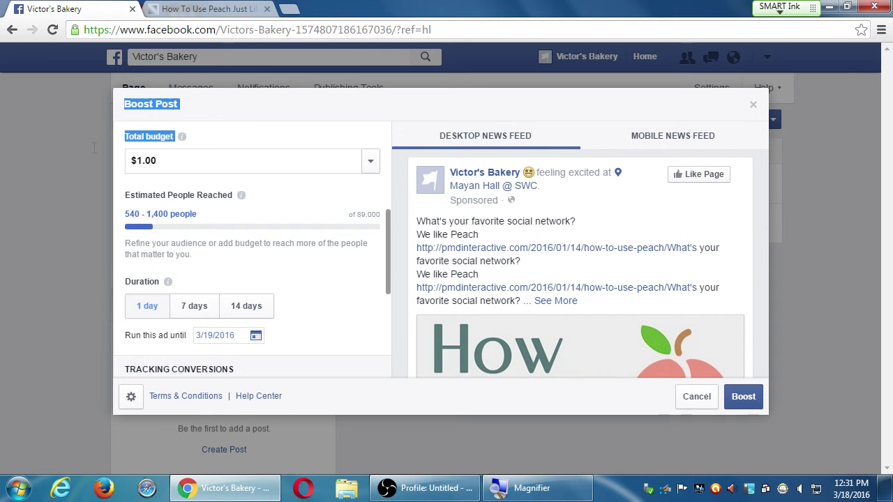
pyautogui.click(162, 160)
pyautogui.tripleClick(162, 161)
pyautogui.write('10')
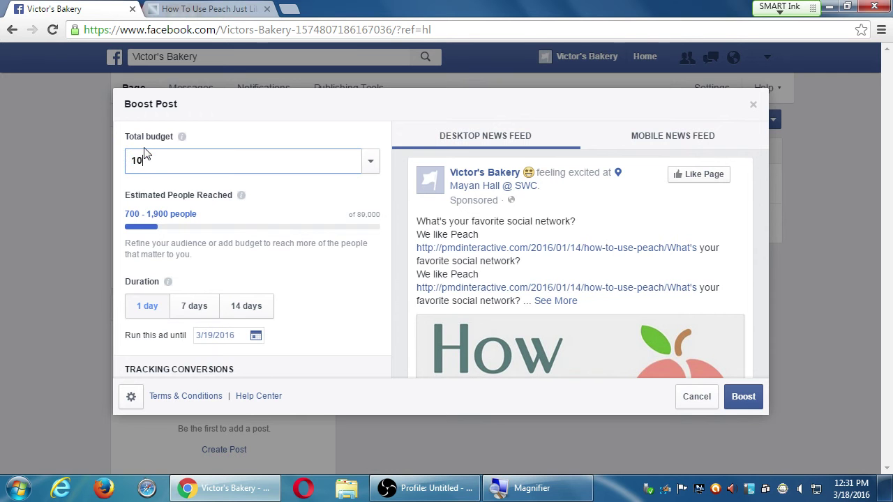
pyautogui.click(188, 306)
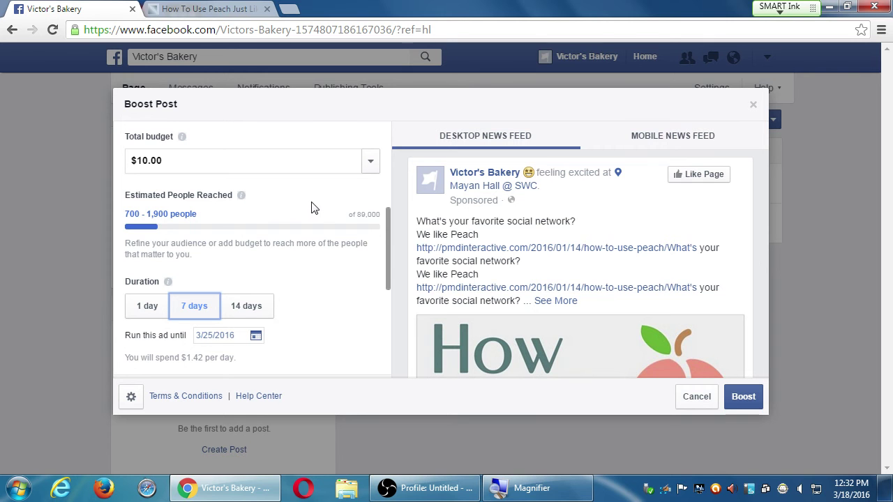
# - Replace the total budget of the 7-day boost with $1 to test the minimum spend
pyautogui.click(370, 159)
pyautogui.click(207, 159)
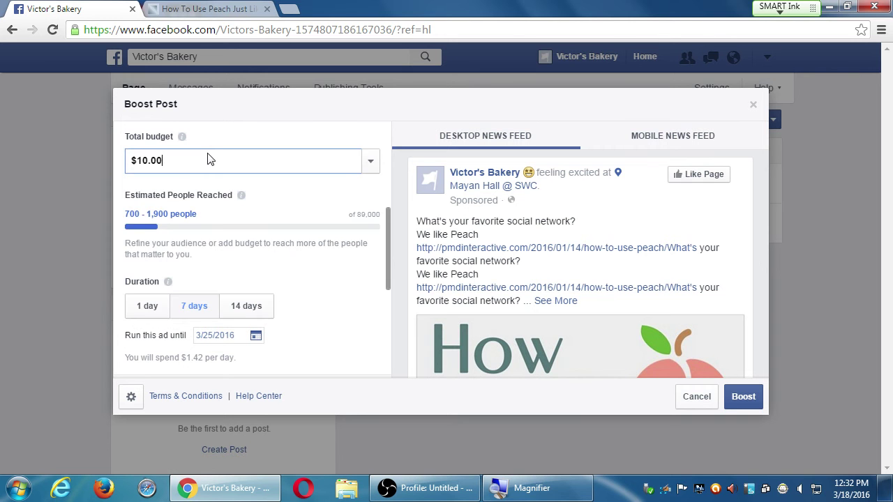
pyautogui.moveTo(175, 137); pyautogui.dragTo(115, 141)
pyautogui.click(175, 159)
pyautogui.moveTo(176, 160); pyautogui.dragTo(130, 161)
pyautogui.write('1')
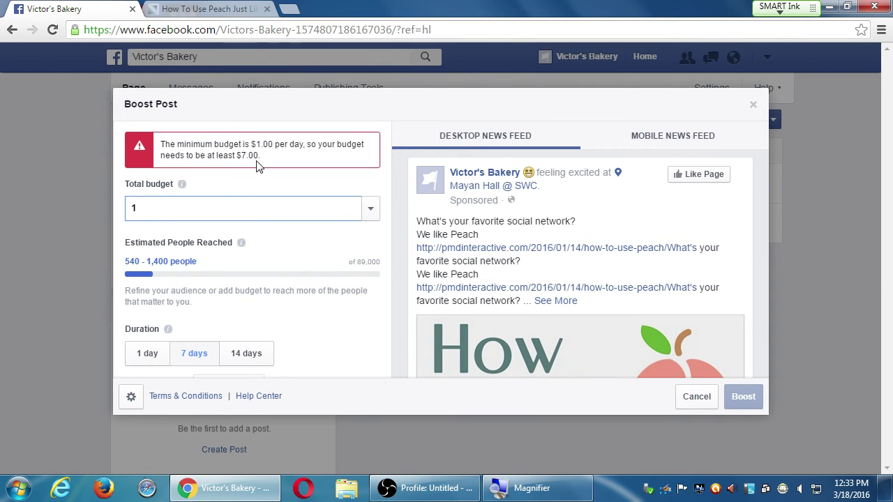
# - Try a 14-day duration for the boost, set the total budget to $12, and switch the duration to 7 days
pyautogui.click(252, 353)
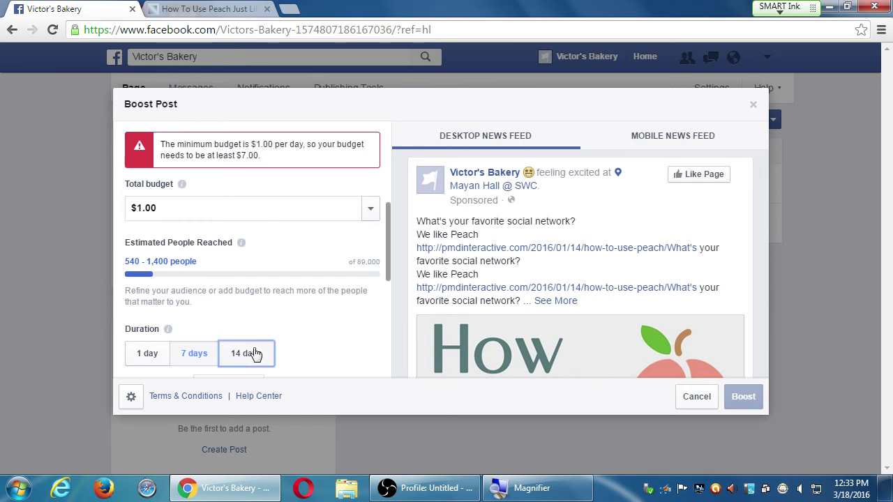
pyautogui.click(212, 209)
pyautogui.click(370, 207)
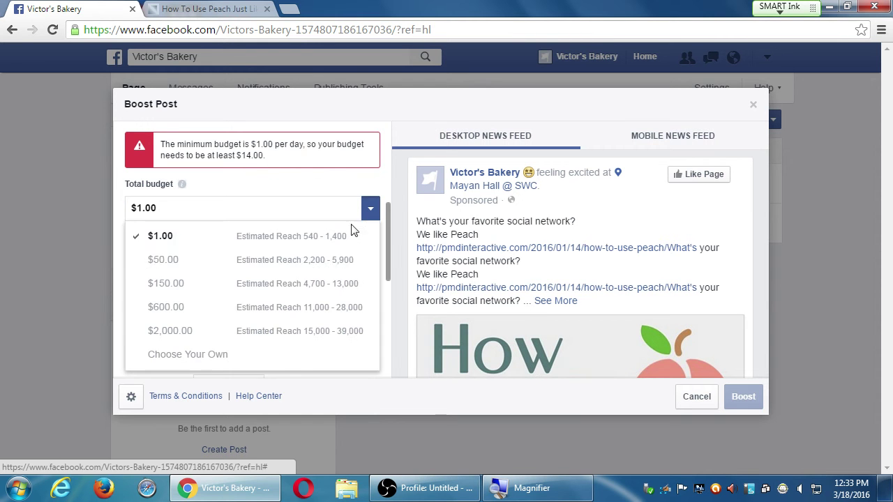
pyautogui.click(202, 209)
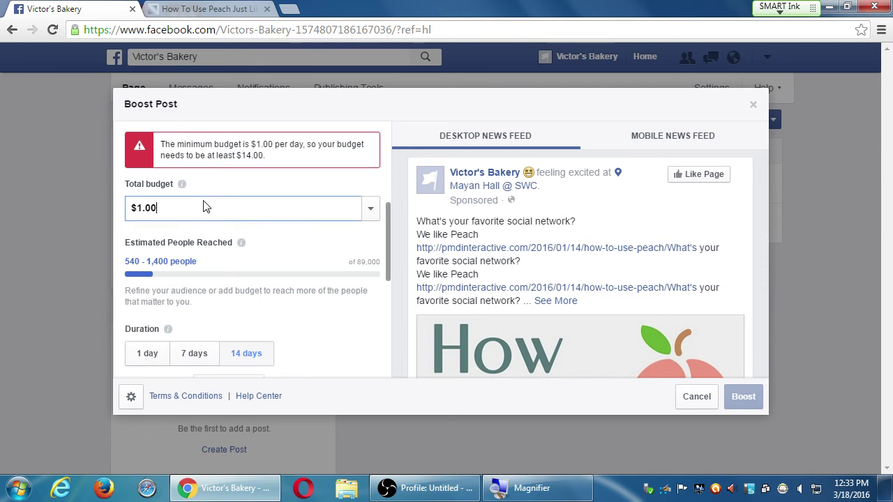
pyautogui.moveTo(200, 202); pyautogui.dragTo(121, 203)
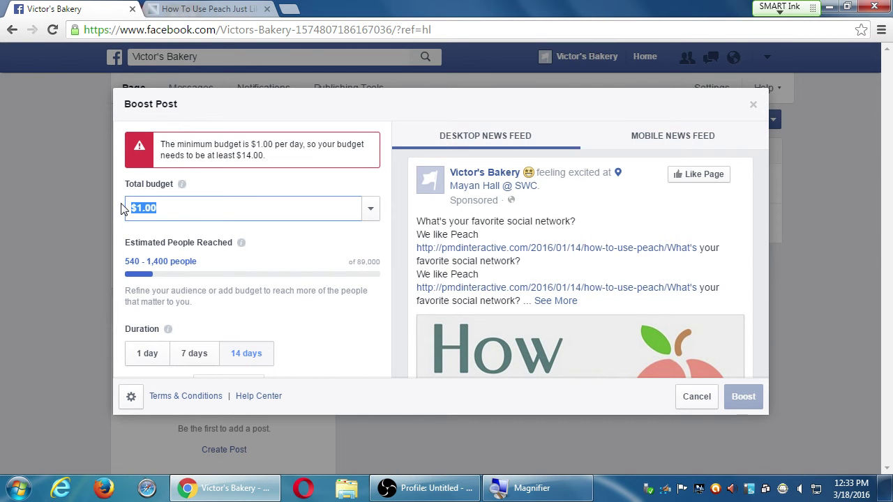
pyautogui.write('12')
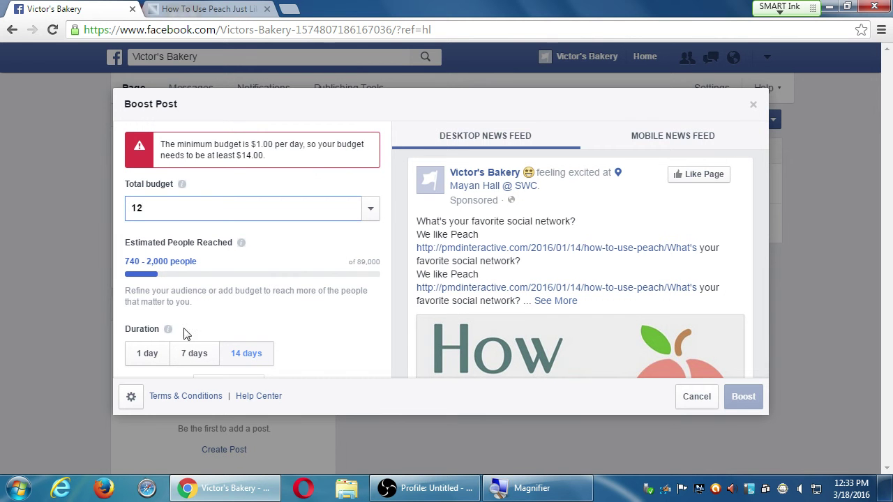
pyautogui.click(194, 353)
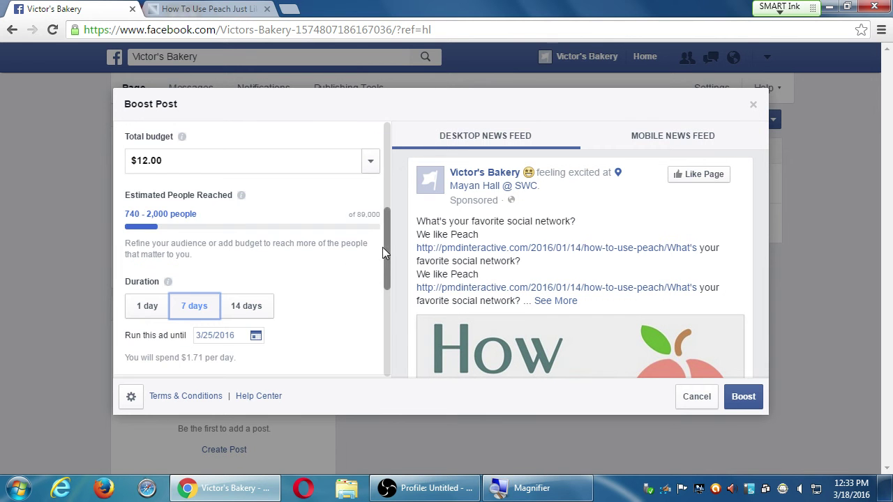
# - Review the 7-day boost's schedule and daily spend, and check its optional tracking pixel setting
pyautogui.moveTo(386, 243); pyautogui.dragTo(384, 270)
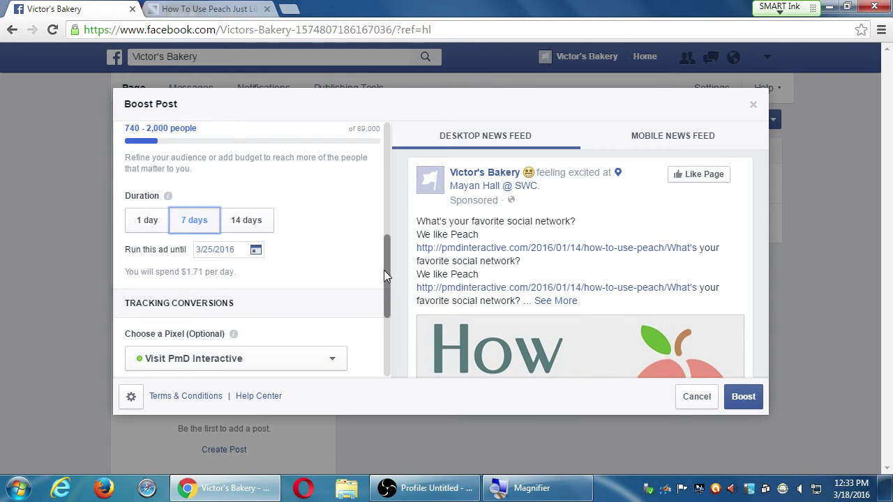
pyautogui.click(621, 241)
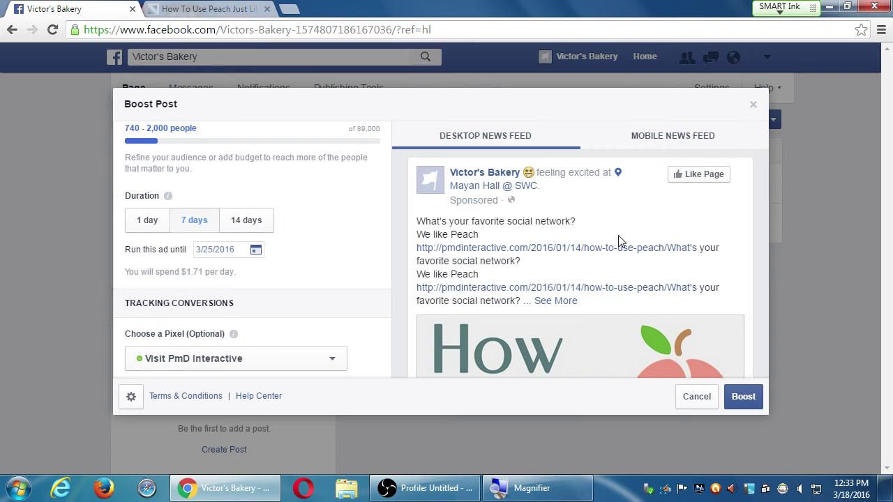
pyautogui.scroll(-3, 364, 219)
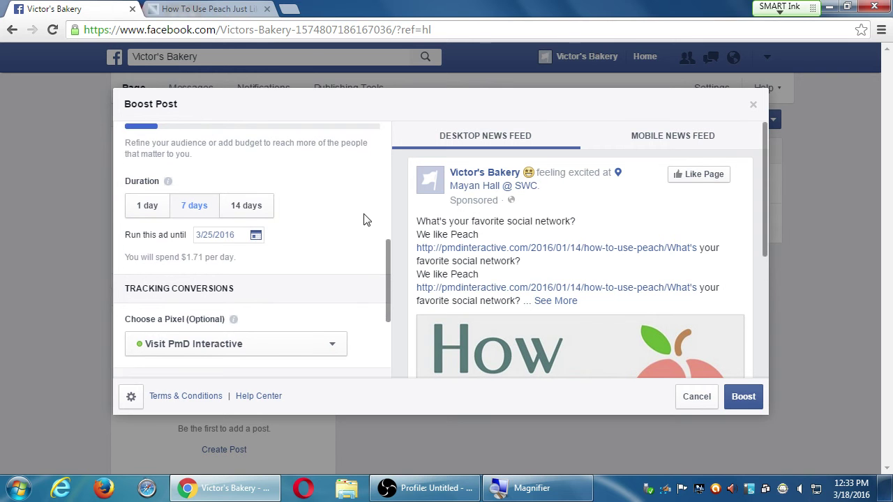
pyautogui.click(317, 239)
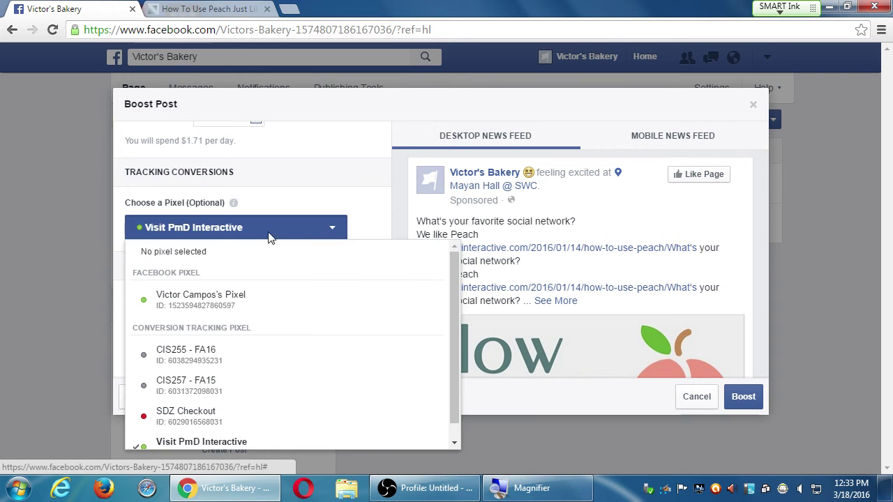
pyautogui.click(387, 173)
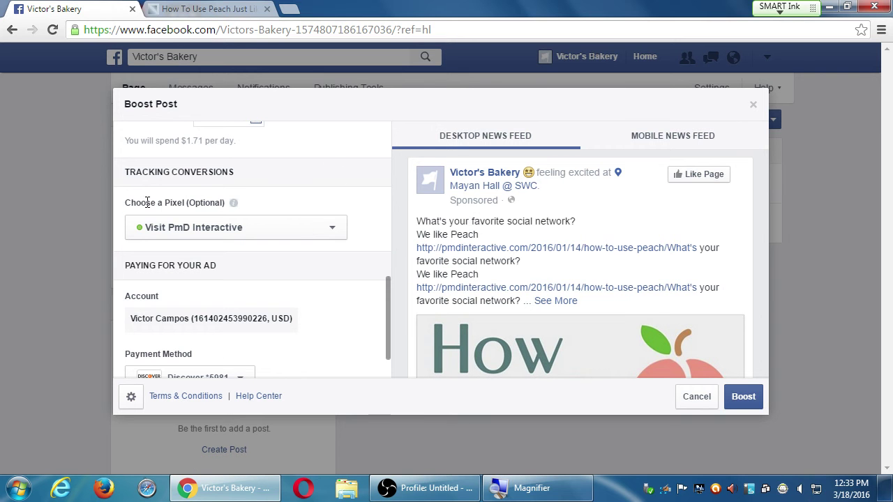
pyautogui.moveTo(140, 203); pyautogui.dragTo(184, 203)
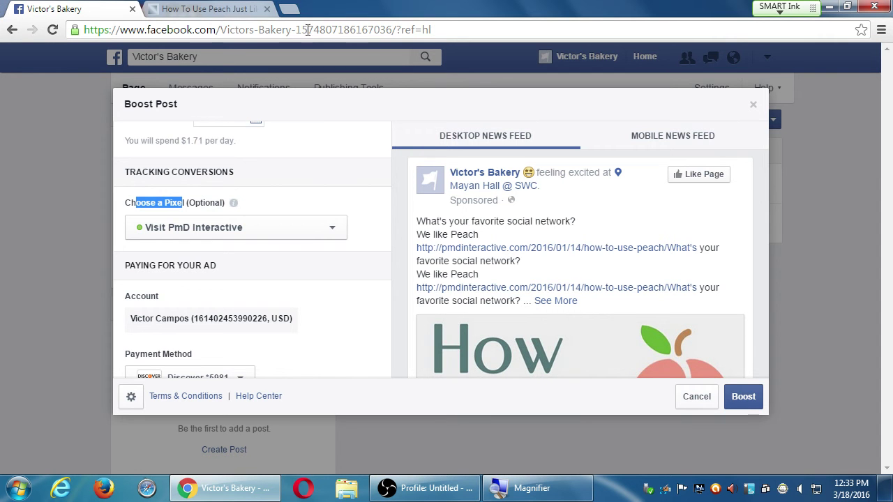
pyautogui.moveTo(311, 123); pyautogui.dragTo(305, 139)
pyautogui.click(290, 97)
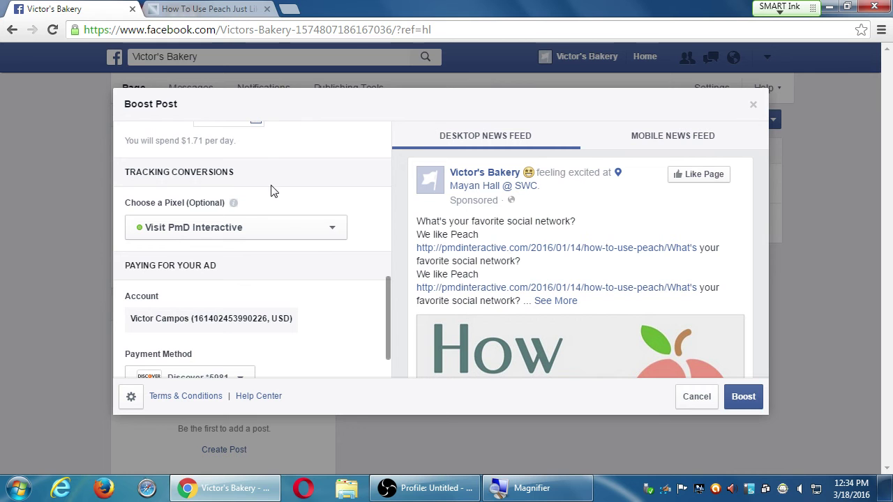
# - Examine the Facebook pixels and conversion tracking pixels that can be chosen for the boost
pyautogui.moveTo(237, 204)
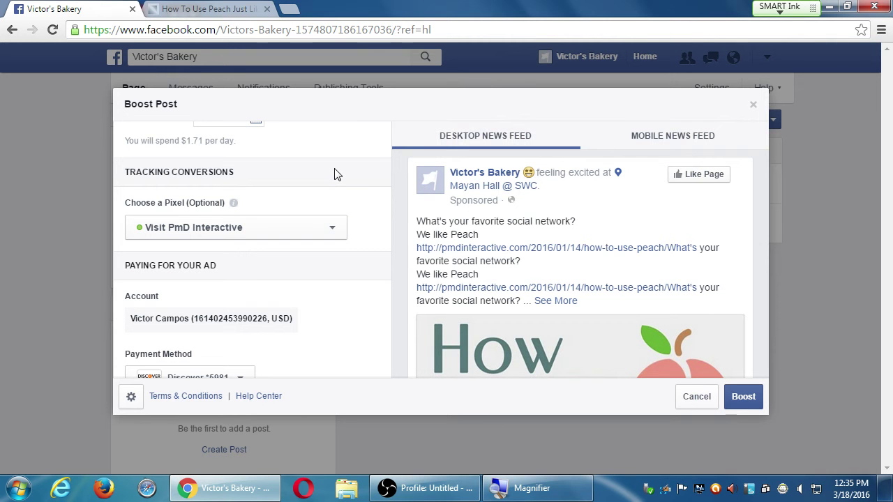
pyautogui.click(280, 228)
pyautogui.scroll(-1, 291, 323)
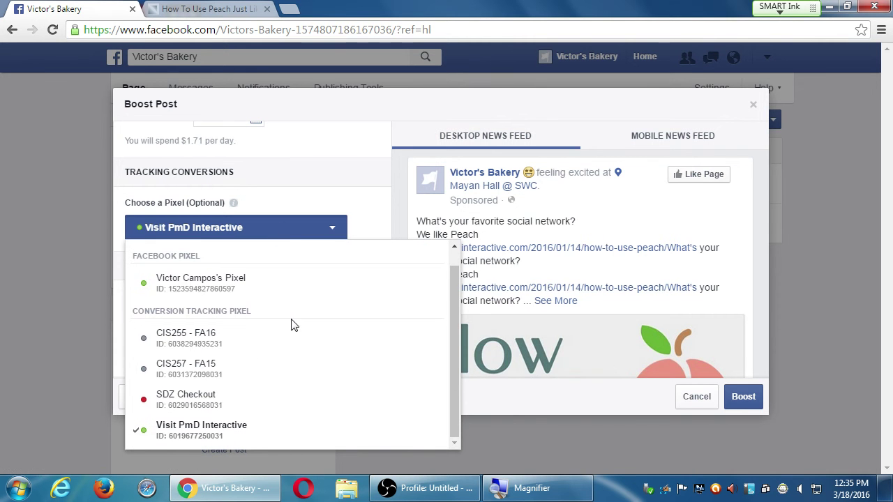
pyautogui.scroll(1, 255, 279)
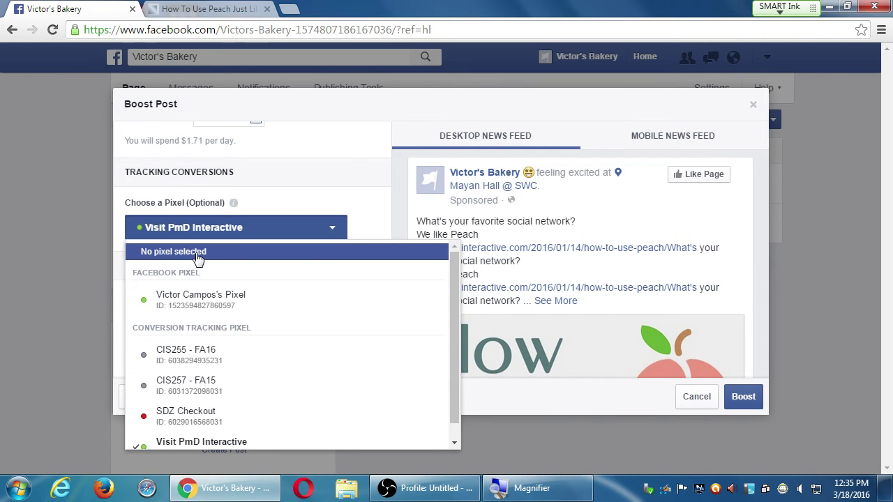
pyautogui.press('Escape')
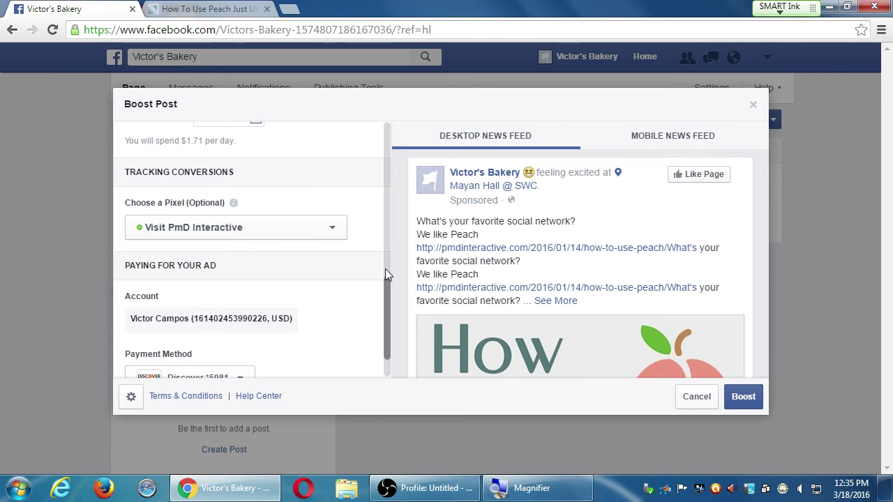
pyautogui.moveTo(386, 281); pyautogui.dragTo(384, 290)
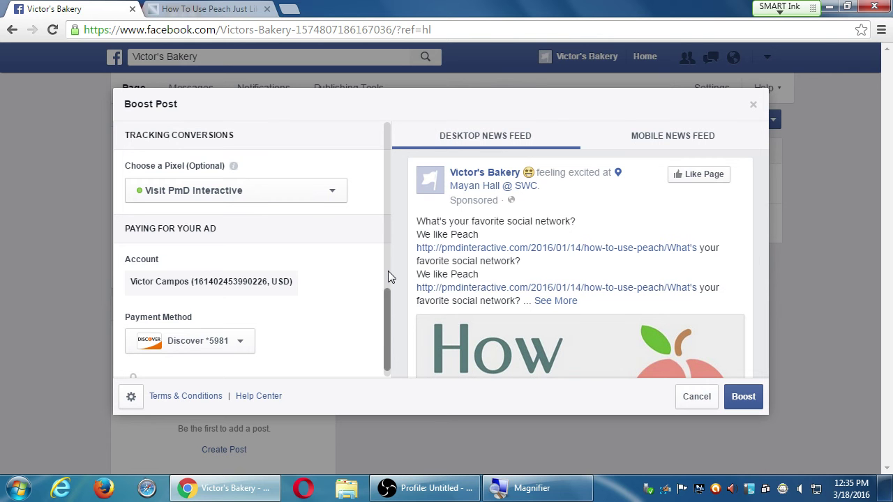
pyautogui.click(338, 195)
pyautogui.click(338, 195)
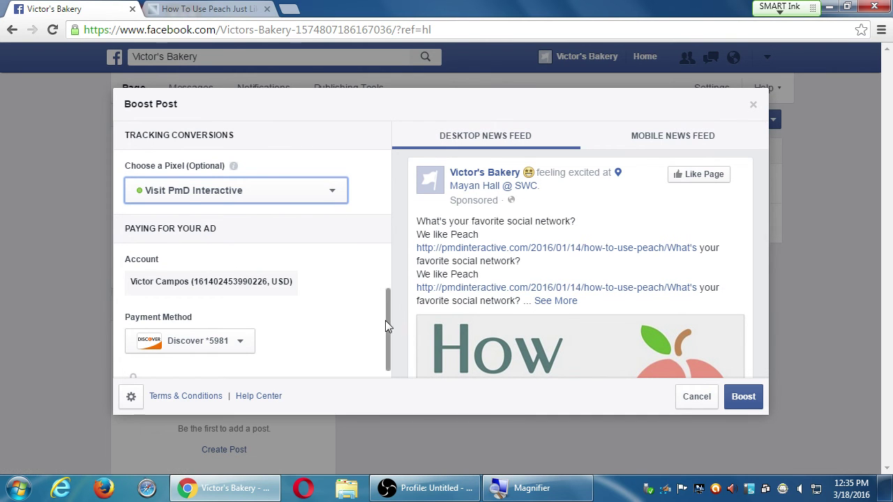
# - Check the ad account and the payment methods available for paying for the boost
pyautogui.scroll(-1, 381, 321)
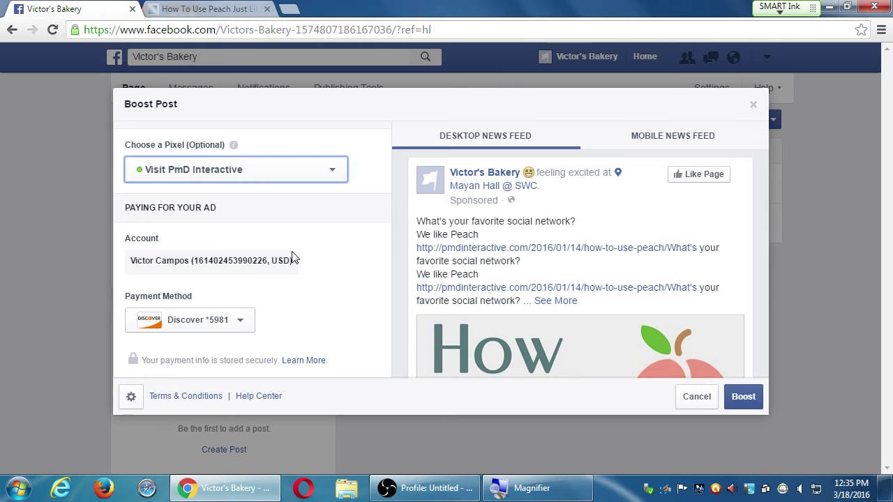
pyautogui.click(240, 319)
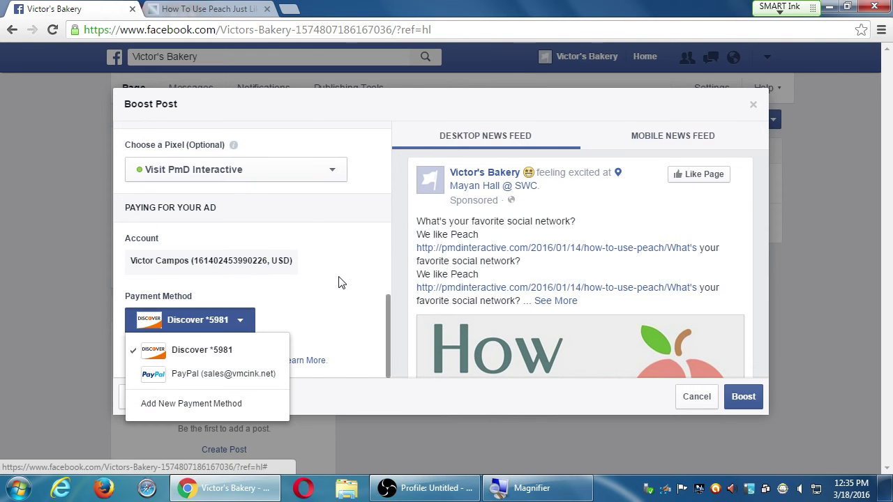
pyautogui.click(353, 272)
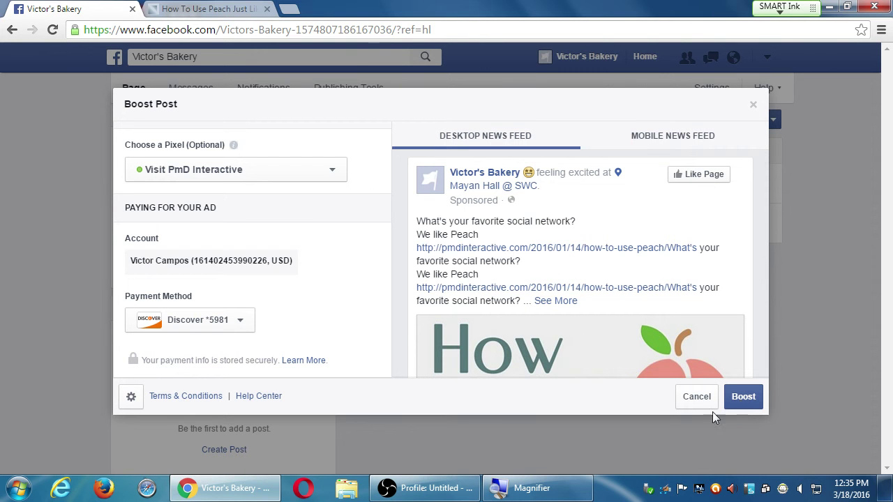
# - Set the boost's duration to 1 day and its total budget to $1
pyautogui.scroll(6, 318, 358)
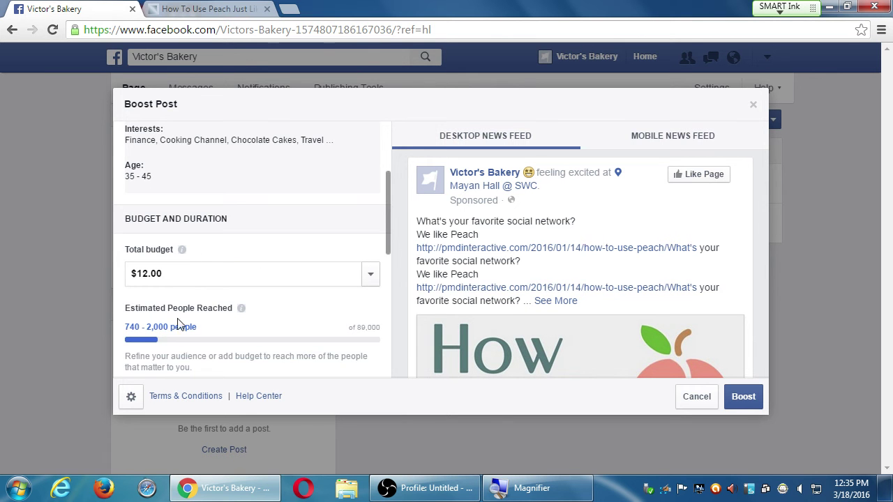
pyautogui.scroll(-3, 182, 321)
pyautogui.click(149, 227)
pyautogui.scroll(1, 150, 231)
pyautogui.scroll(1, 149, 229)
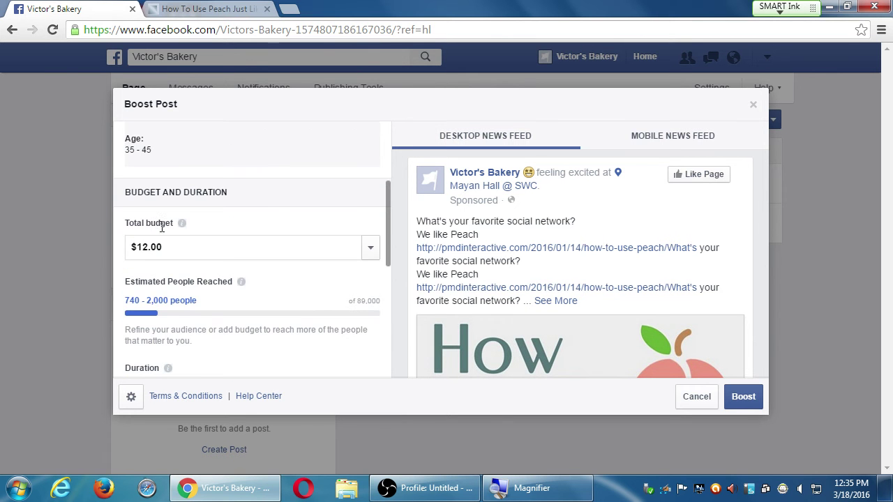
pyautogui.moveTo(173, 245); pyautogui.dragTo(112, 239)
pyautogui.write('1')
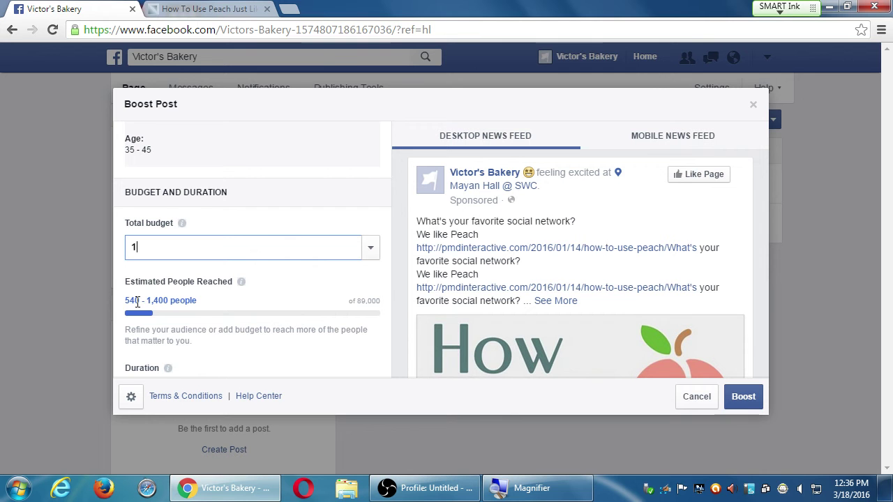
# - Review the payment and duration settings, and close the Boost Post dialog without boosting the post
pyautogui.scroll(-5, 219, 309)
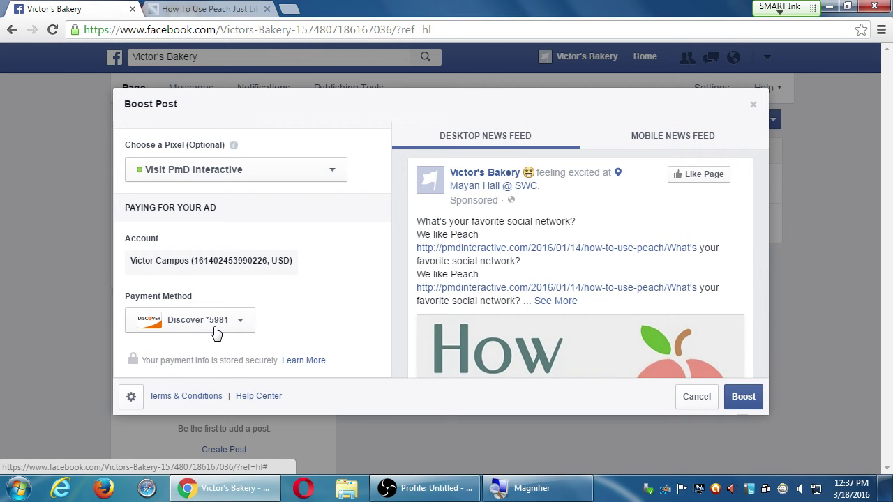
pyautogui.scroll(3, 237, 322)
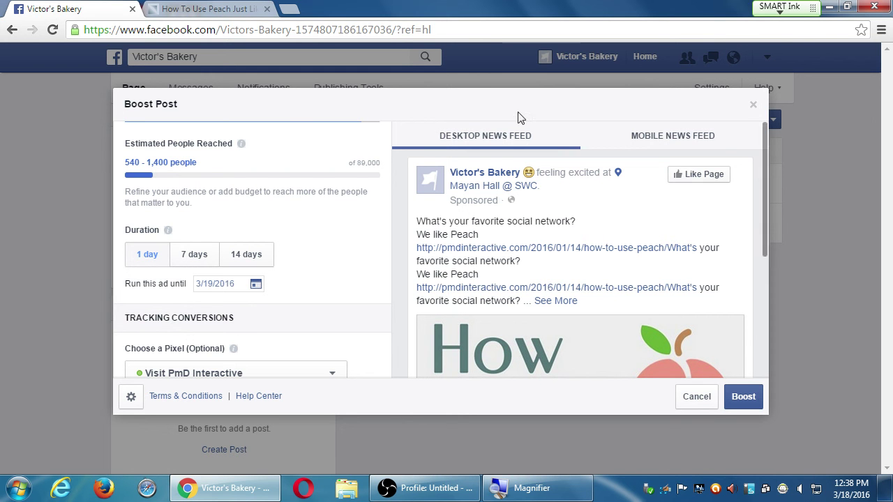
pyautogui.click(753, 104)
# - Look at the Victor's Bakery page's general settings and the account options for creating and managing ads
pyautogui.scroll(3, 486, 283)
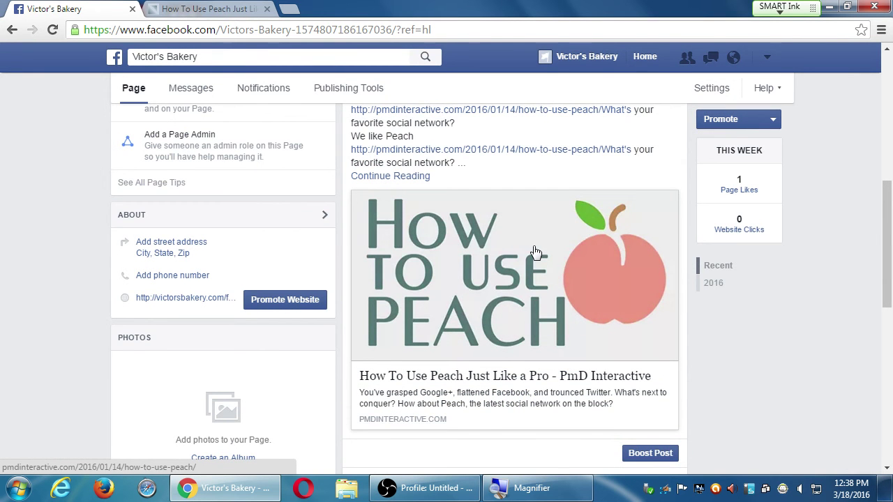
pyautogui.scroll(5, 535, 251)
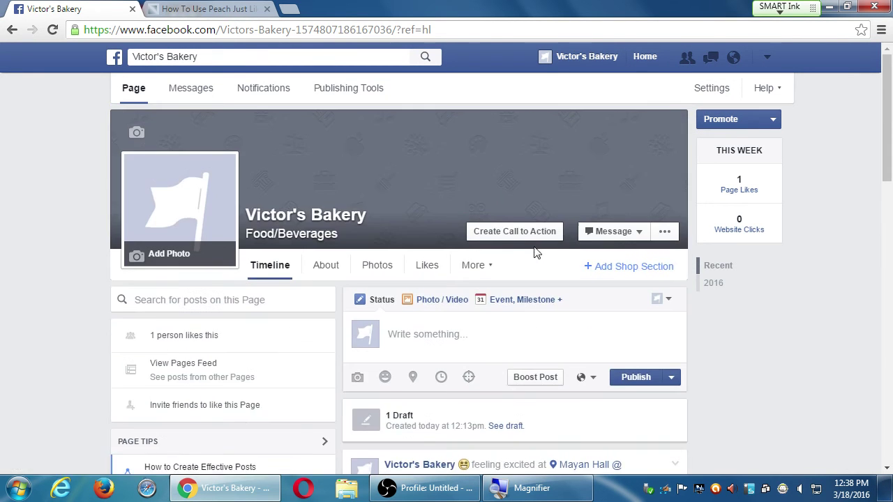
pyautogui.click(713, 89)
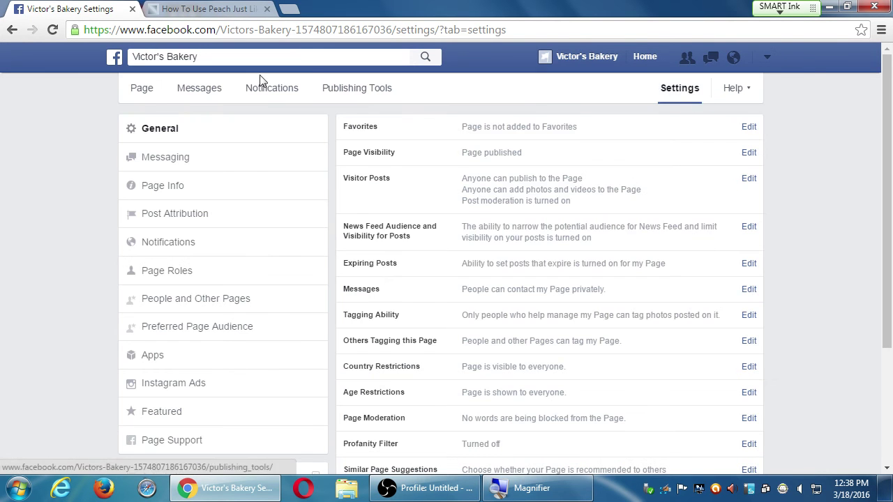
pyautogui.click(142, 91)
pyautogui.click(767, 58)
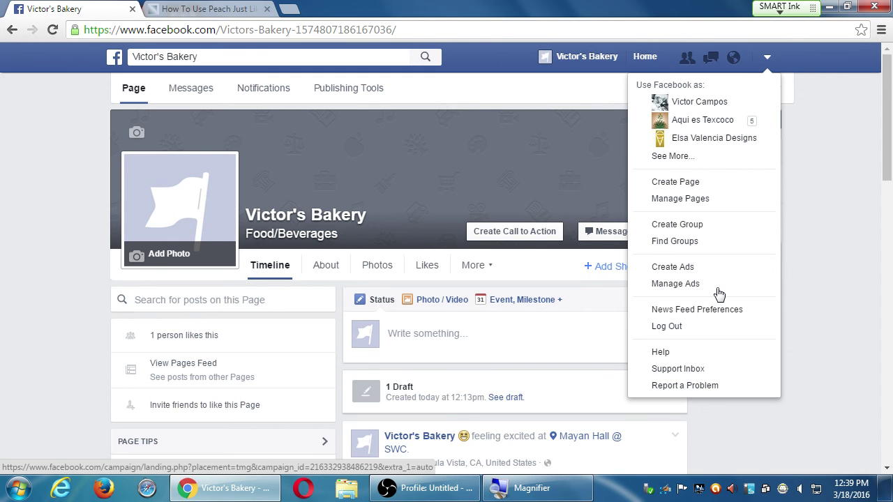
pyautogui.click(823, 292)
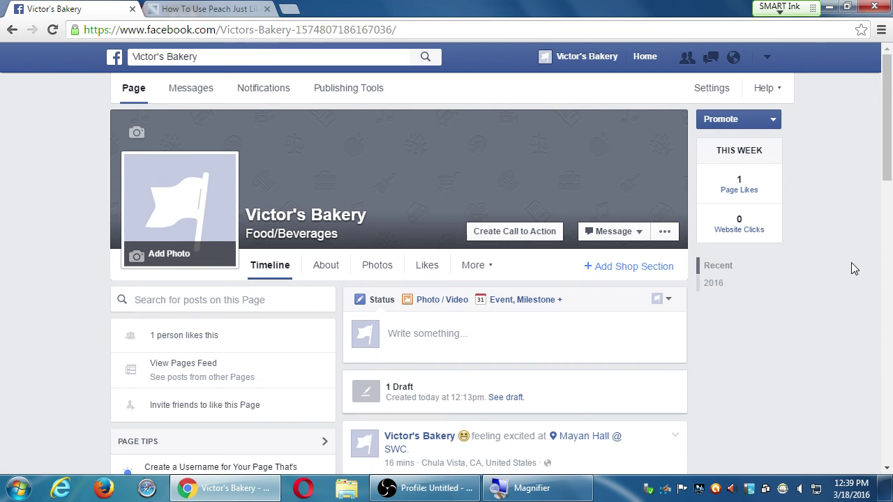
# - Look over the published Peach post on the page's timeline and open the Facebook home news feed
pyautogui.scroll(-3, 850, 253)
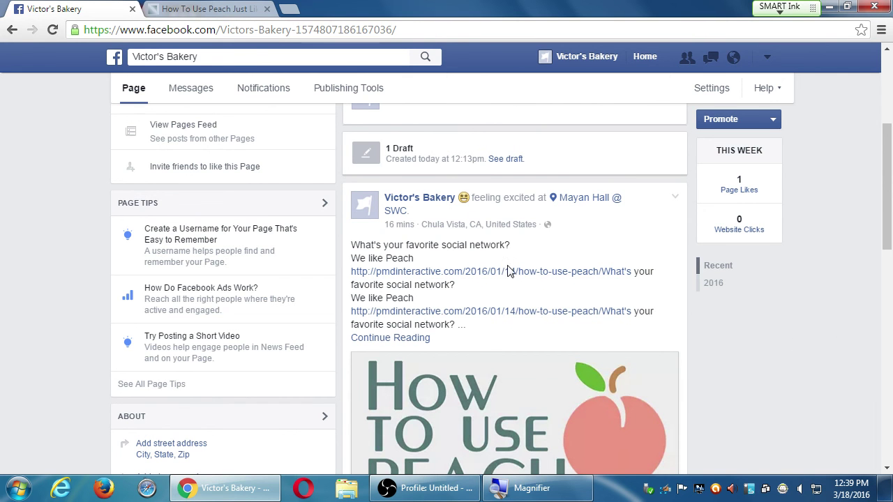
pyautogui.scroll(1, 510, 270)
pyautogui.scroll(3, 510, 270)
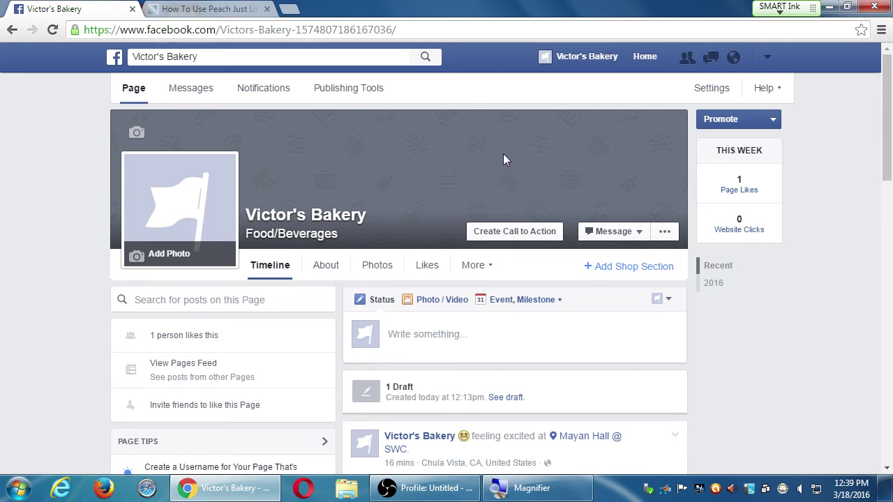
pyautogui.click(115, 57)
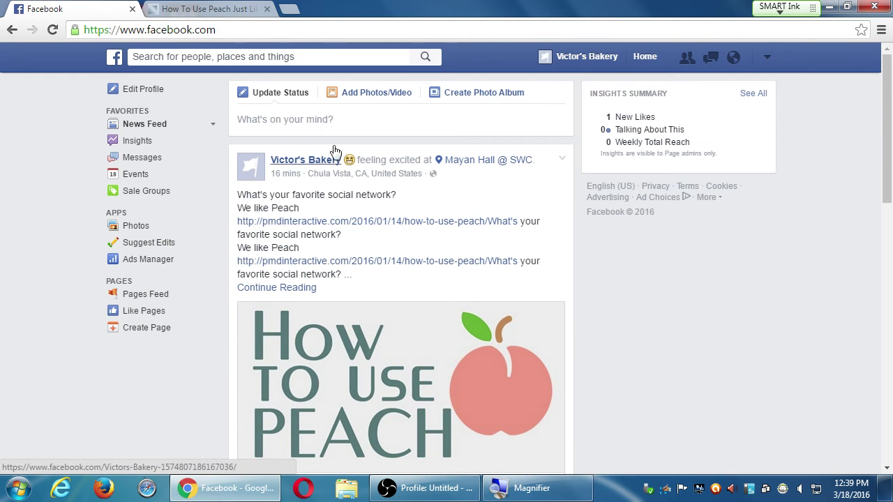
# - Browse the home news feed, and open the Victor's Bakery page to view its published Peach post
pyautogui.scroll(-5, 475, 191)
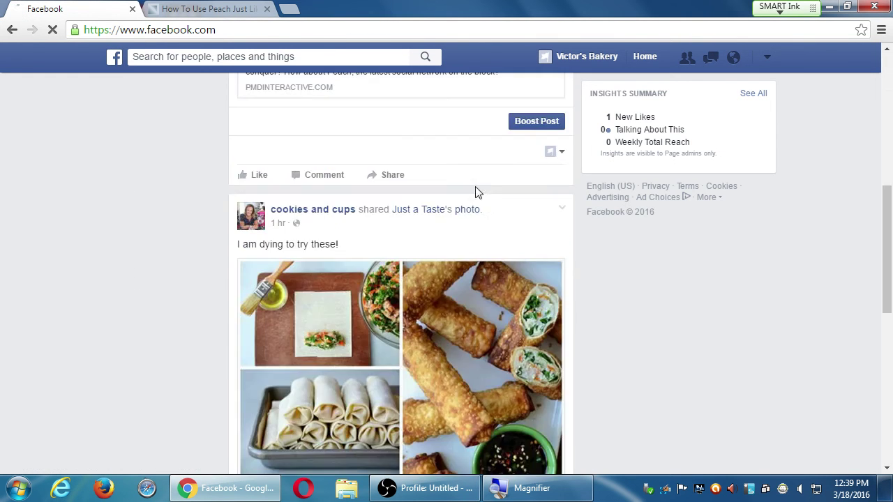
pyautogui.scroll(-4, 464, 193)
pyautogui.scroll(10, 467, 190)
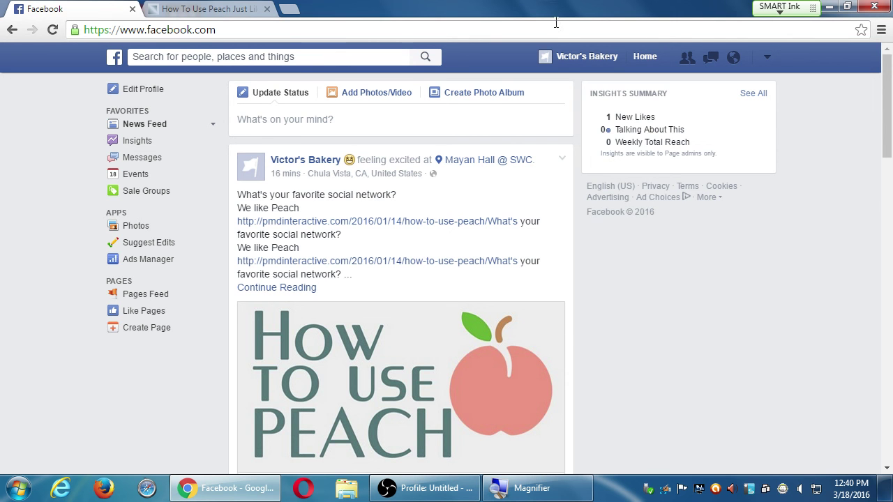
pyautogui.click(576, 56)
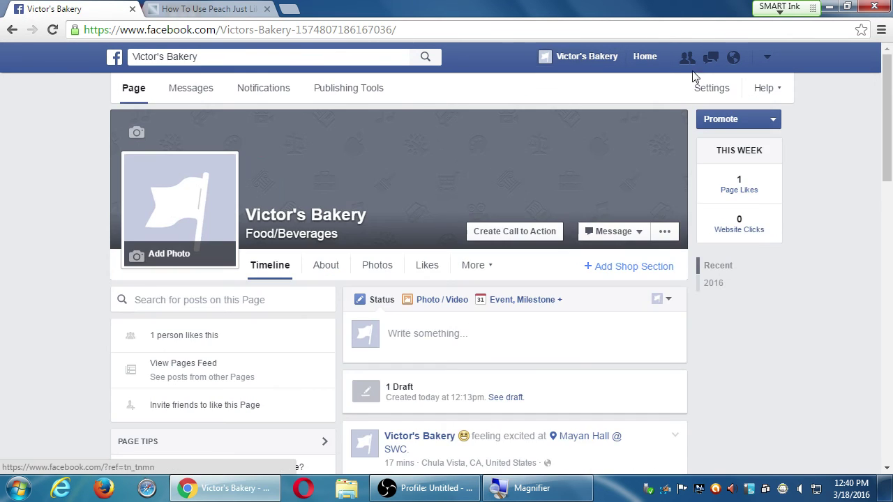
pyautogui.scroll(-5, 590, 342)
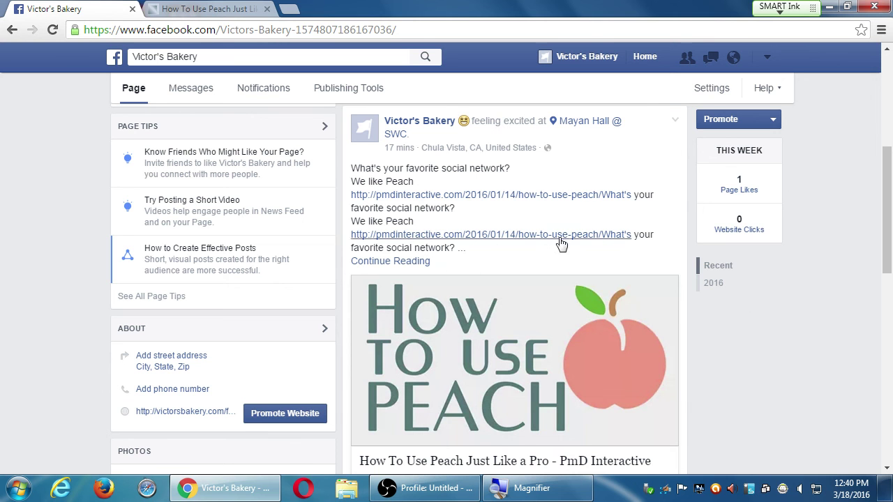
# - Look at the account options for switching pages and managing ads, and return to the Peach post on the timeline
pyautogui.click(768, 61)
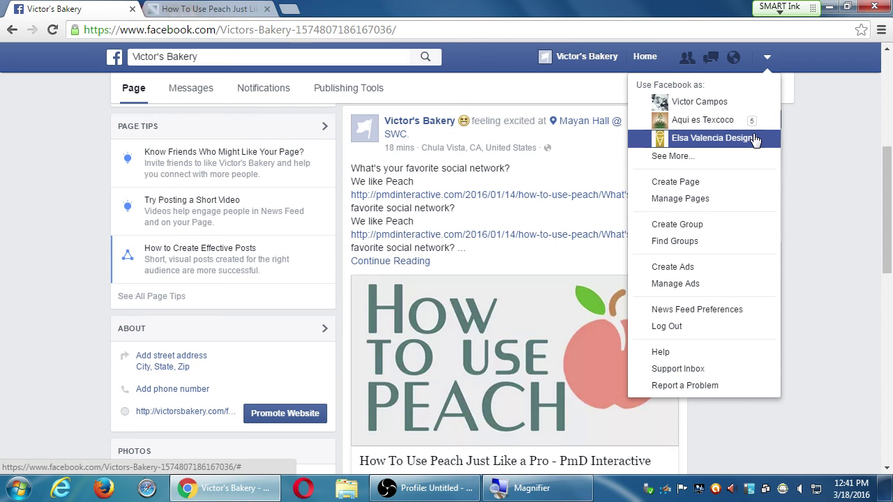
pyautogui.click(817, 122)
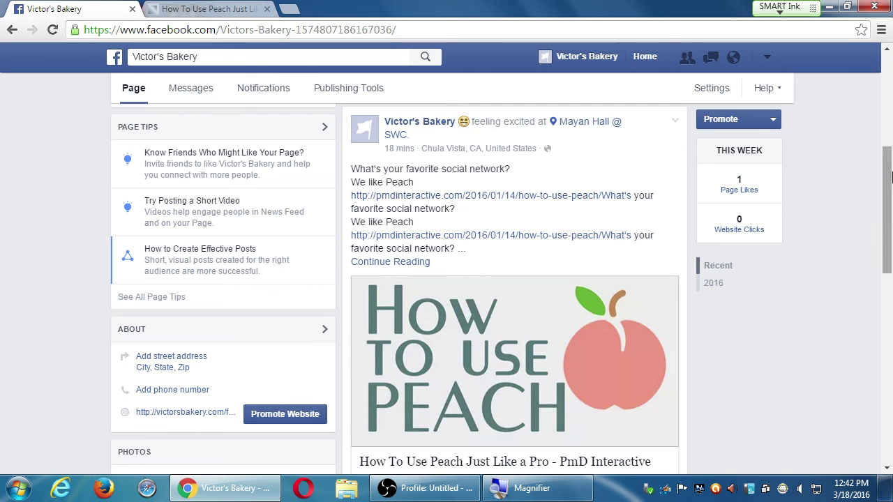
pyautogui.scroll(-1, 788, 305)
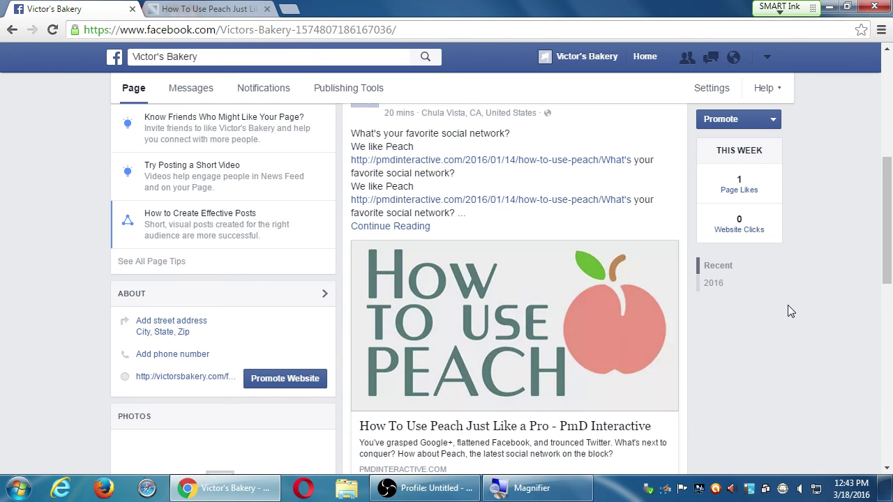
# - Enter the web address socialmediaexaminer.com in a new browser tab without loading the site
pyautogui.hotkey('ctrl', 't')
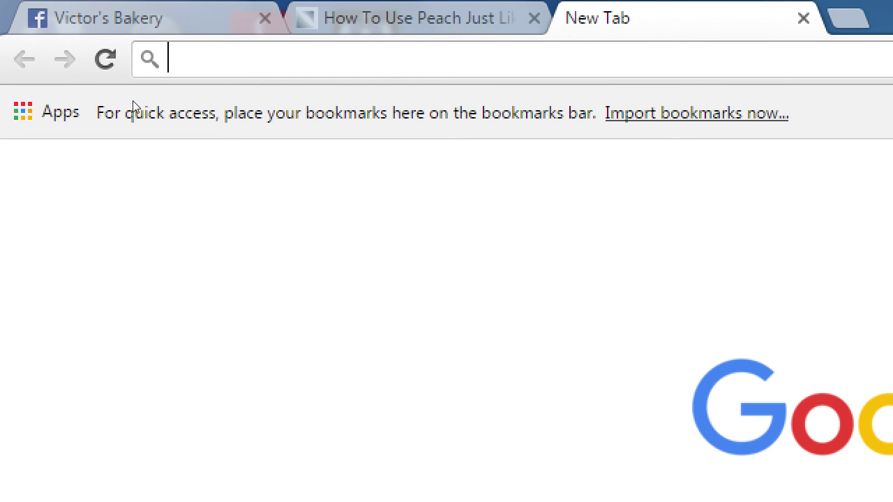
pyautogui.write('socie')
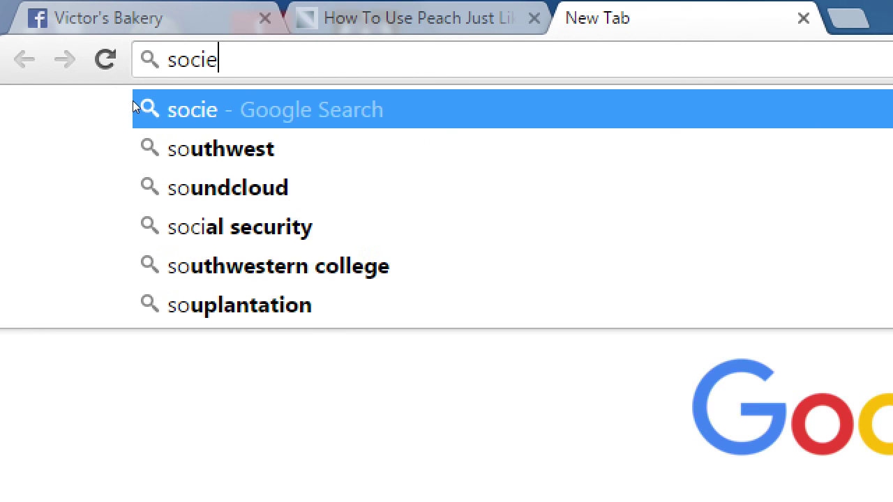
pyautogui.press('BackSpace')
pyautogui.write('al')
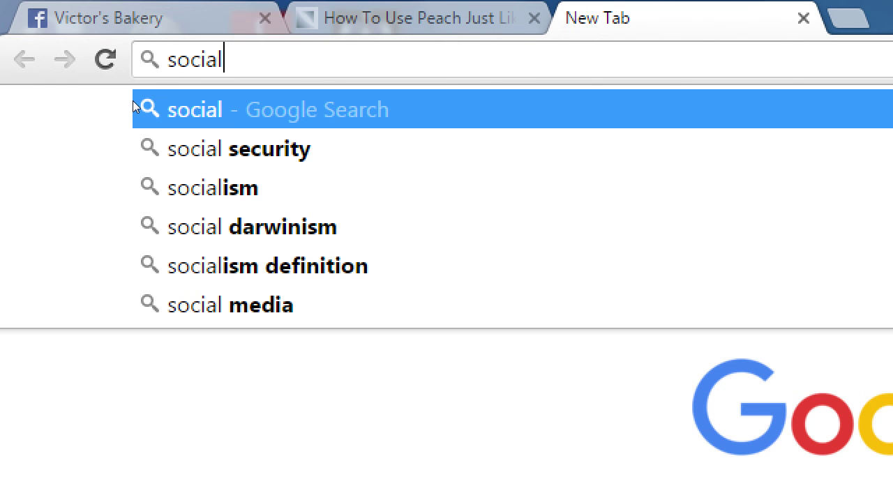
pyautogui.write('mediaexa')
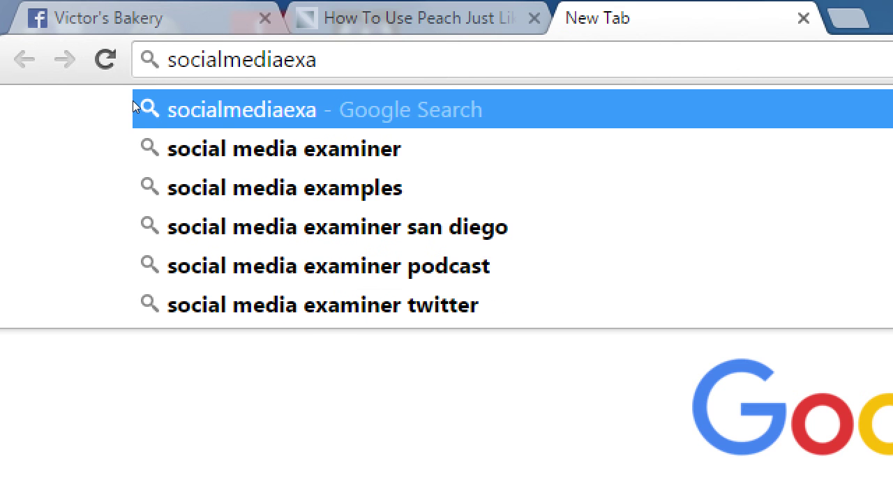
pyautogui.write('miner.com')
pyautogui.hotkey('ctrl', 'a')
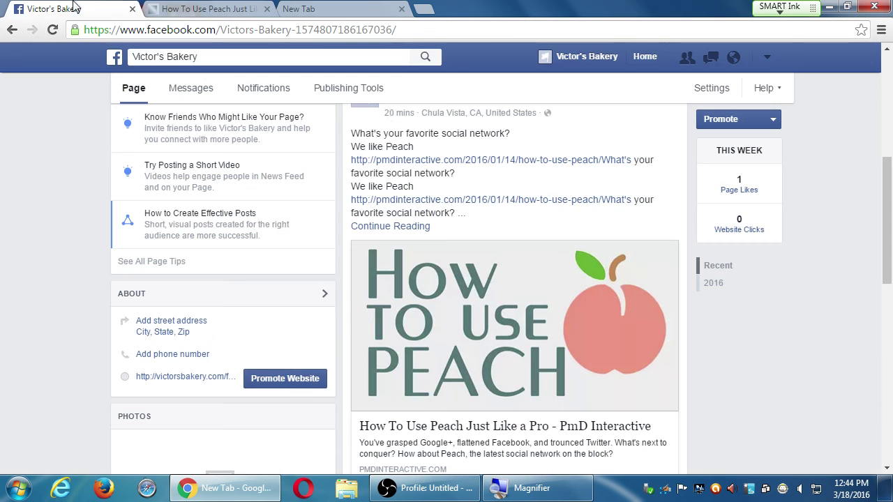
# - Return to the Victor's Bakery page, log out of Facebook, and switch to Open Broadcaster Software
pyautogui.click(124, 8)
pyautogui.click(765, 58)
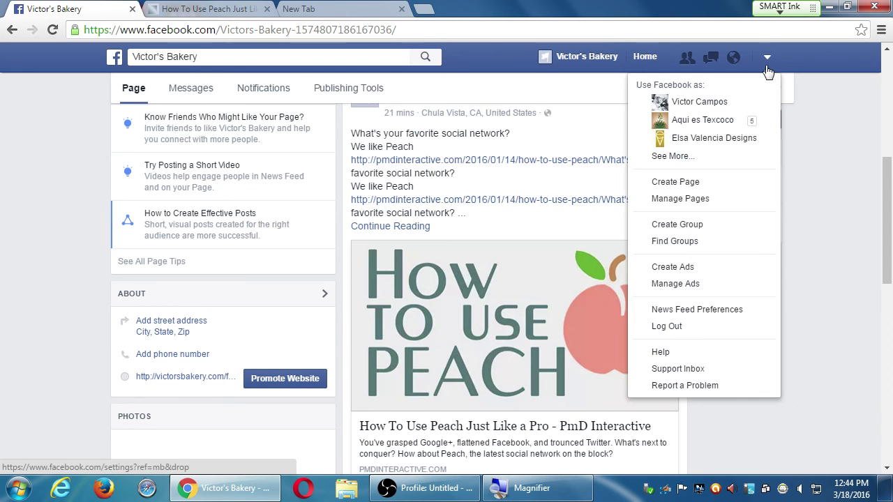
pyautogui.click(698, 327)
pyautogui.click(425, 487)
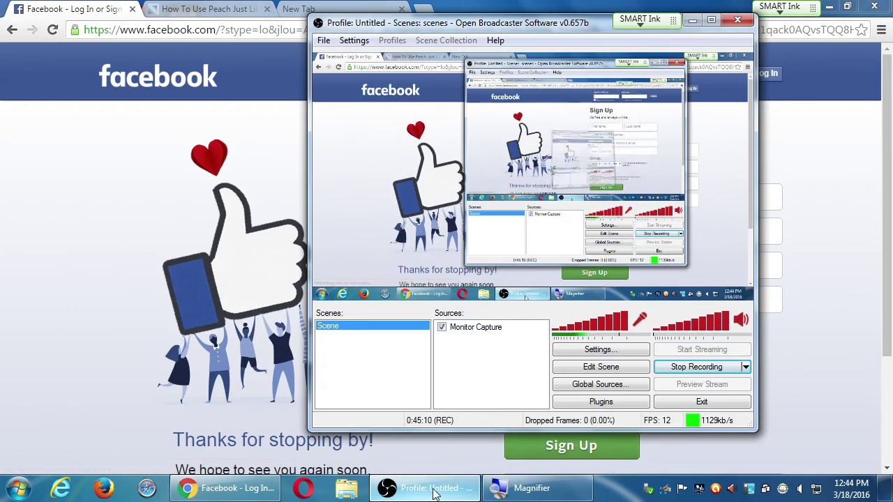